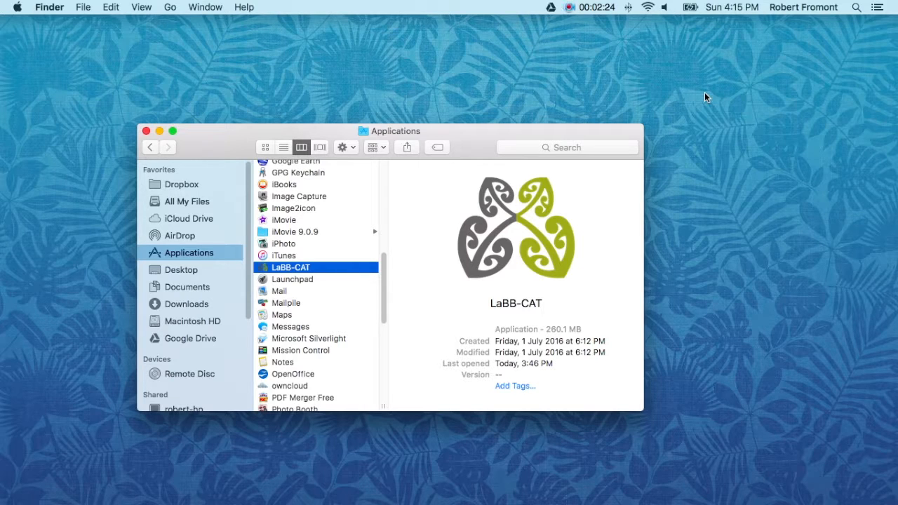
Step: Launch LaBB-CAT from the Applications folder in a full-screen browser window and open its list of layer managers
double_click(284, 271)
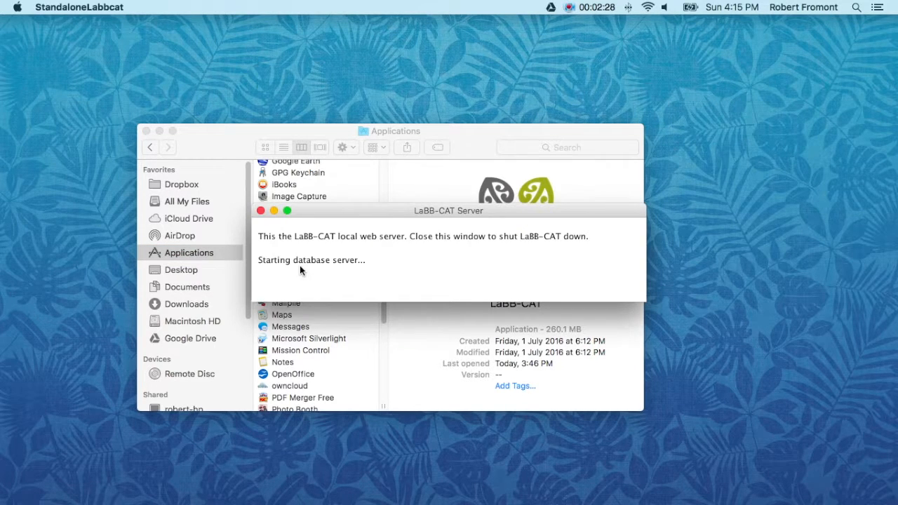
click(146, 132)
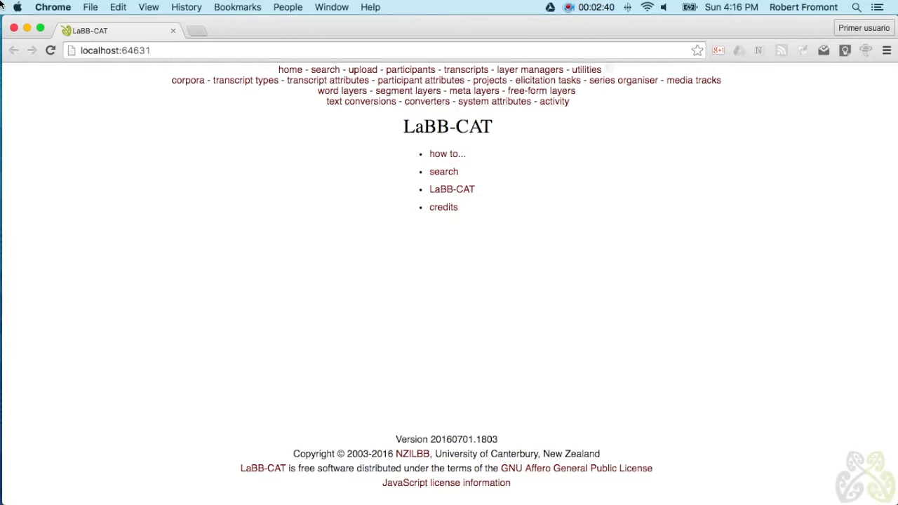
click(40, 28)
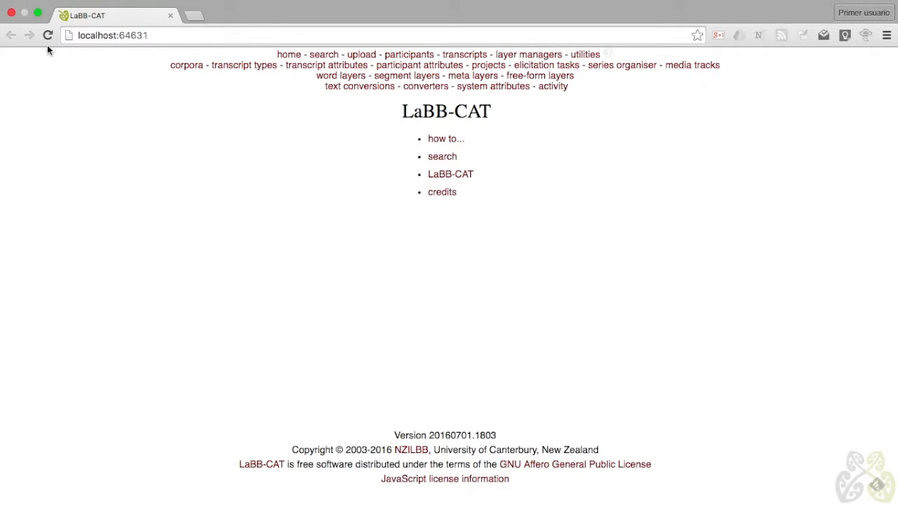
click(528, 55)
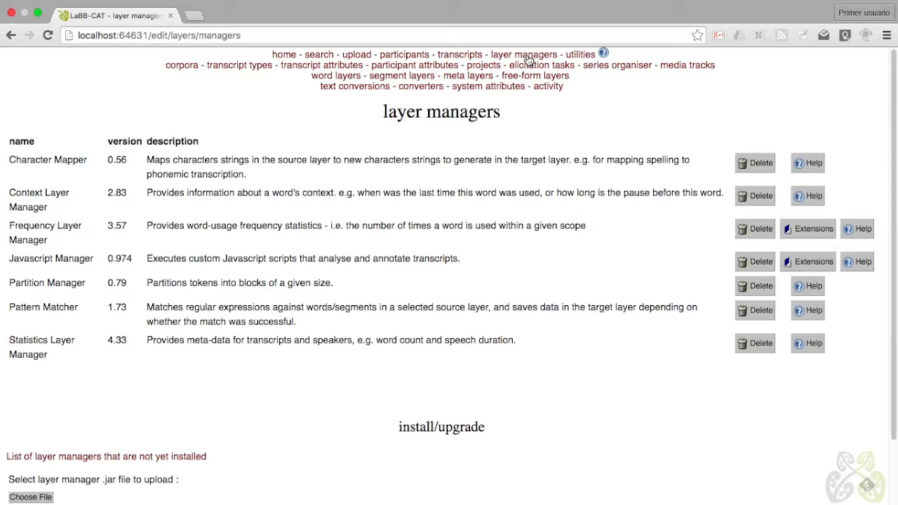
Step: Create a new project named "frequency" with the description "Frequency"
click(484, 67)
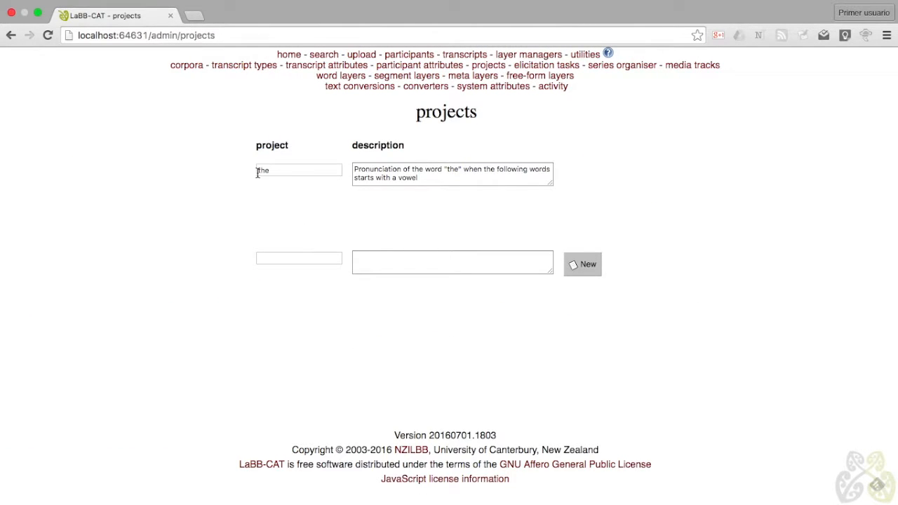
click(275, 256)
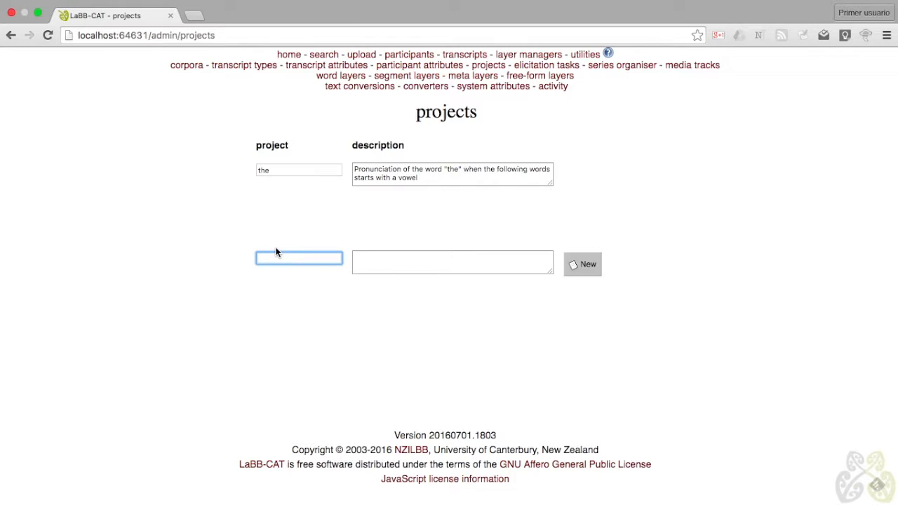
text(frequency)
click(411, 262)
text(Frequency)
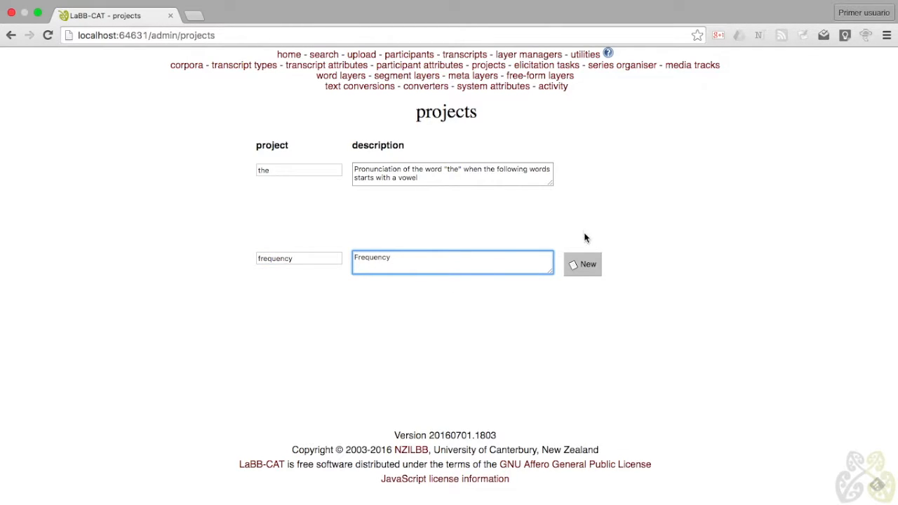
click(591, 267)
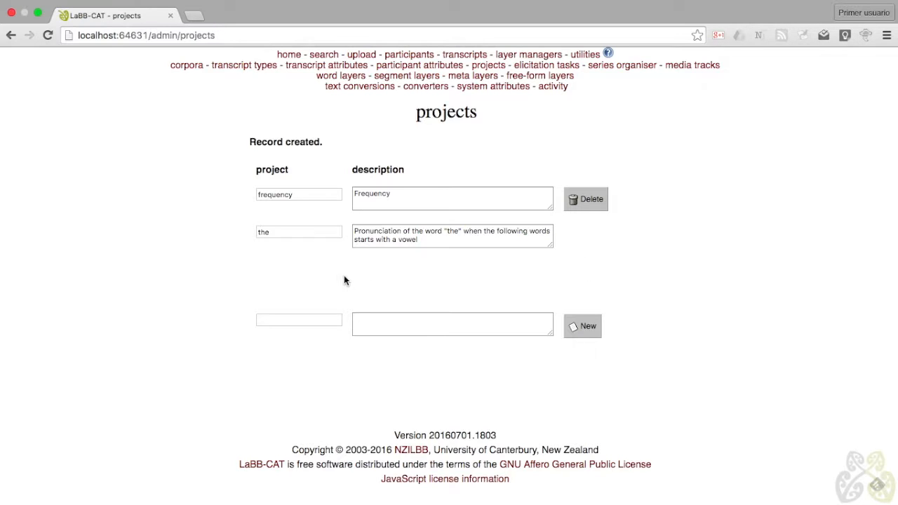
Step: Start a new word layer with the description "Frequency (Corpus)" and the short description "frequency"
click(348, 79)
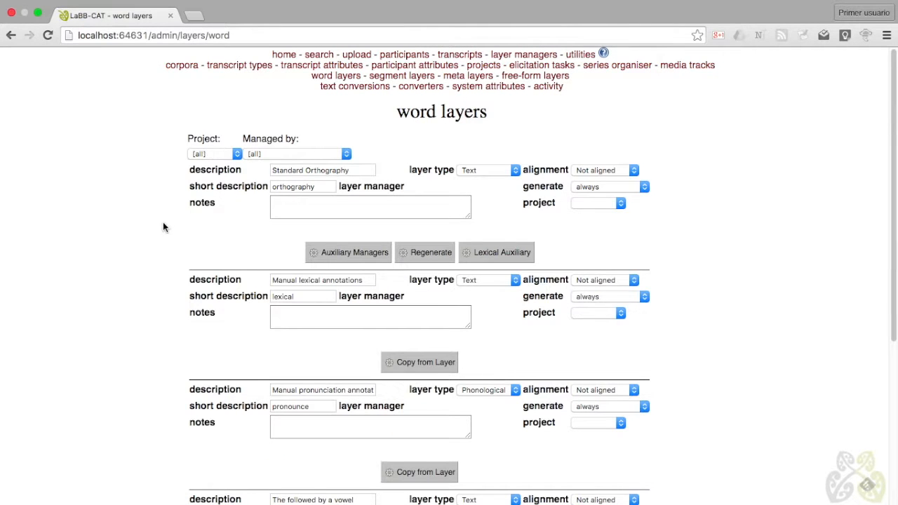
scroll(162, 225, down, 5)
scroll(162, 228, down, 2)
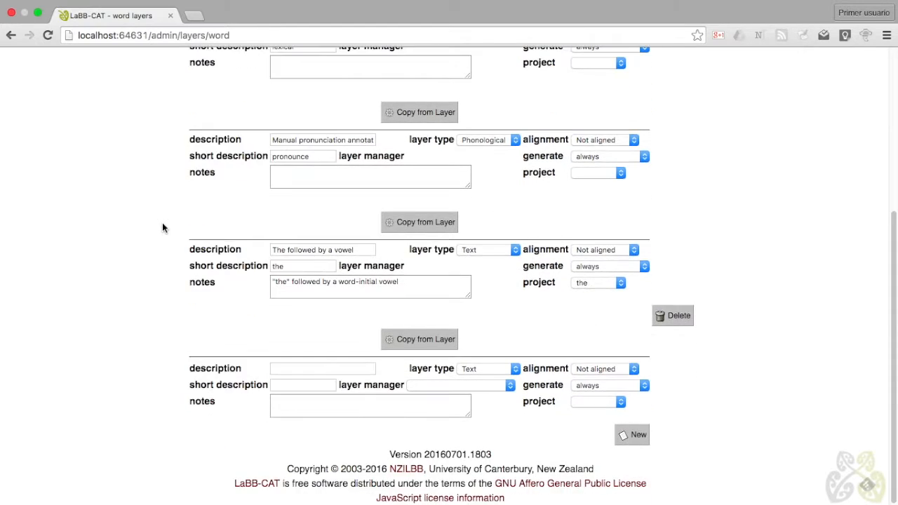
click(279, 370)
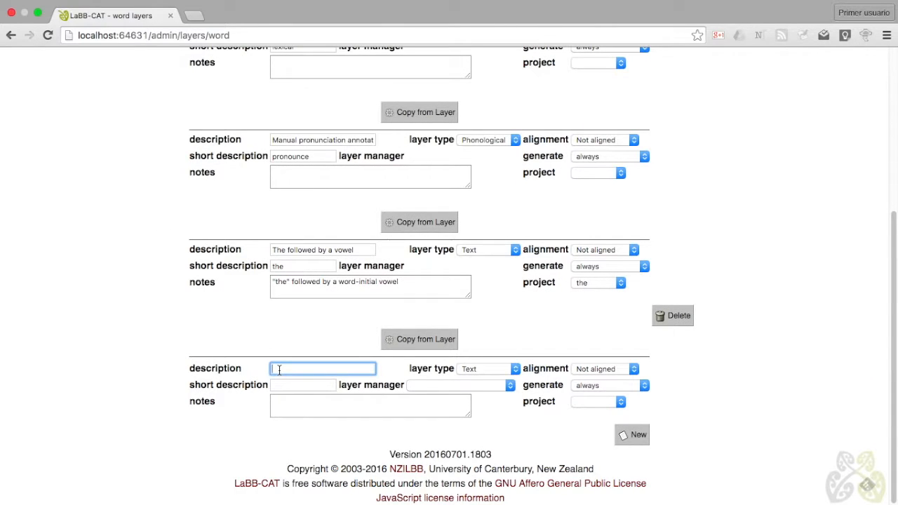
text(F)
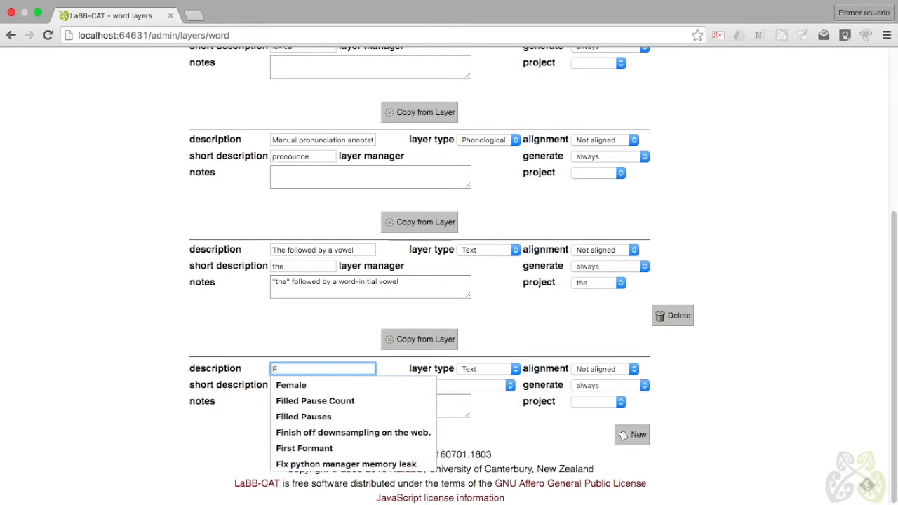
text(requency (CO)
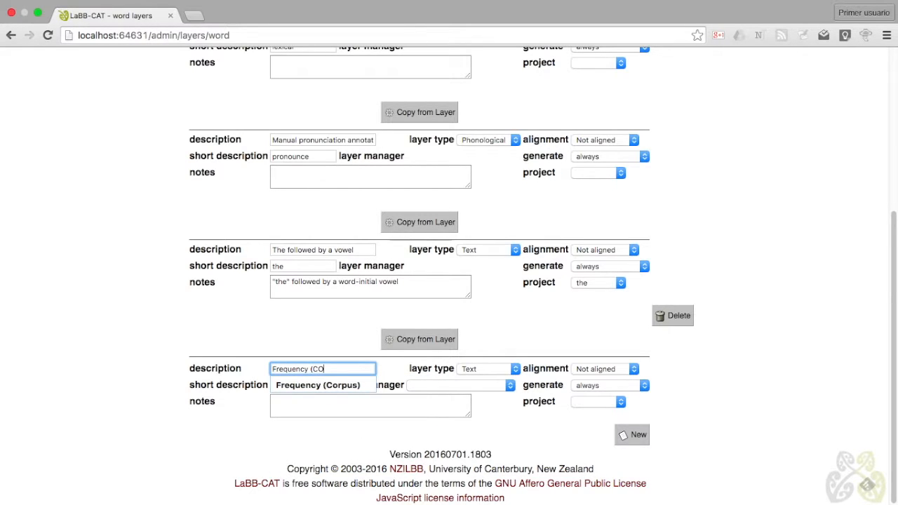
key(BackSpace)
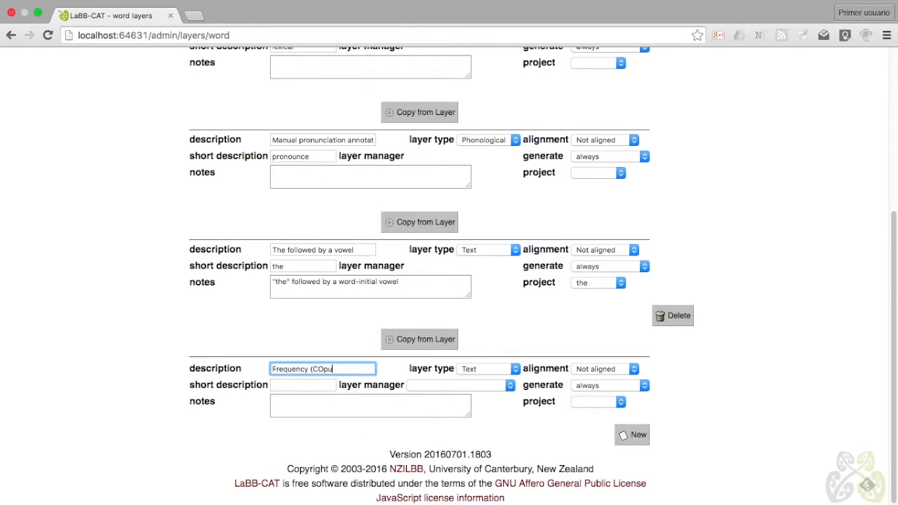
text(rp)
key(BackSpace)
key(BackSpace)
key(Down)
key(Tab)
text(frequency)
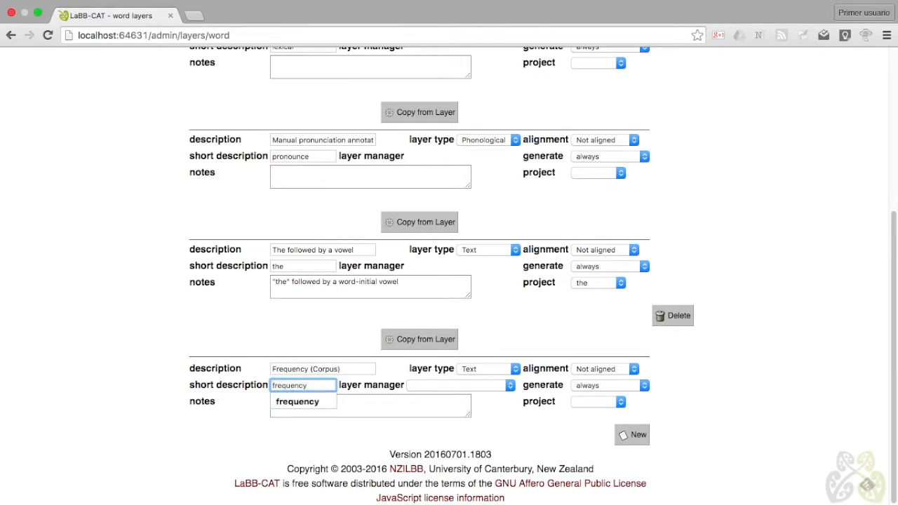
Step: Set the new layer's type to Number, manager to Frequency Layer Manager, generate to always, and project to frequency
click(491, 369)
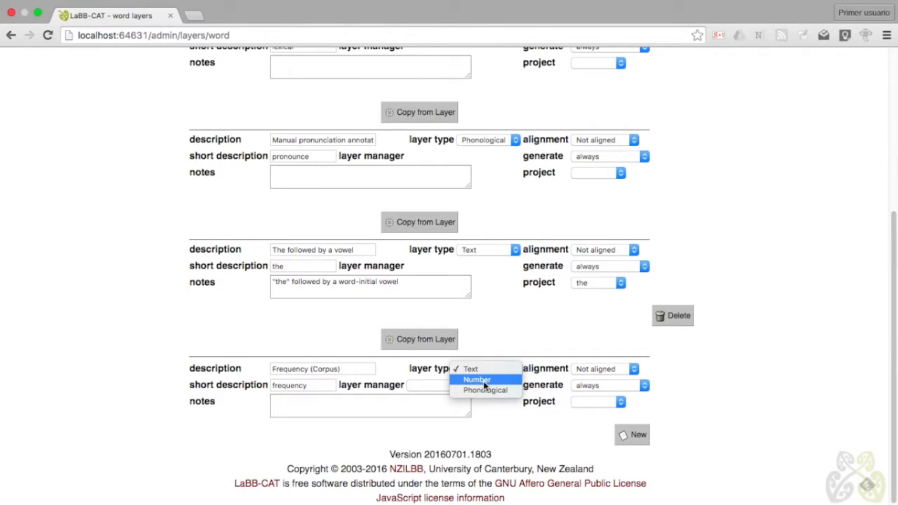
click(483, 382)
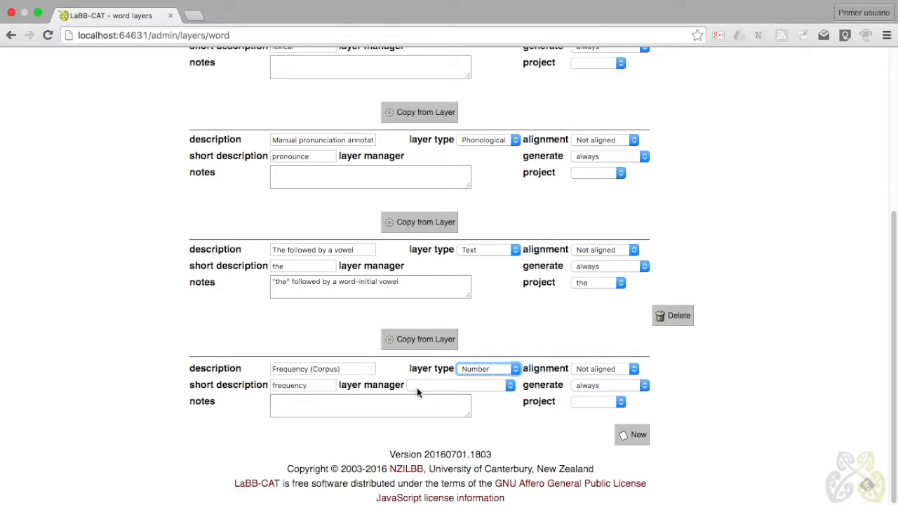
click(457, 385)
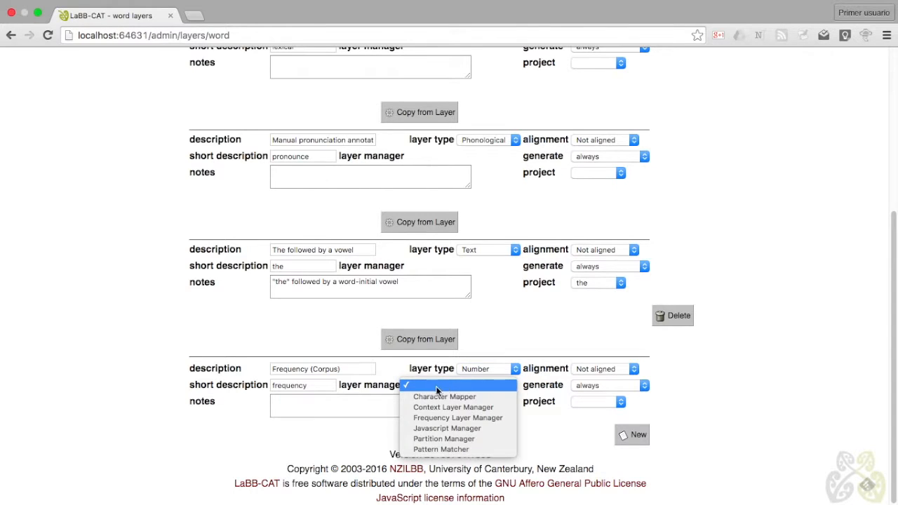
click(449, 418)
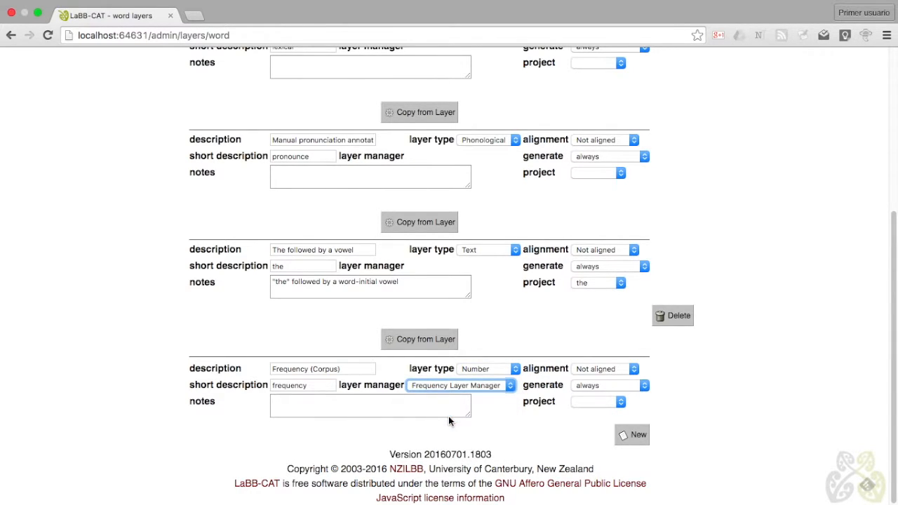
click(623, 390)
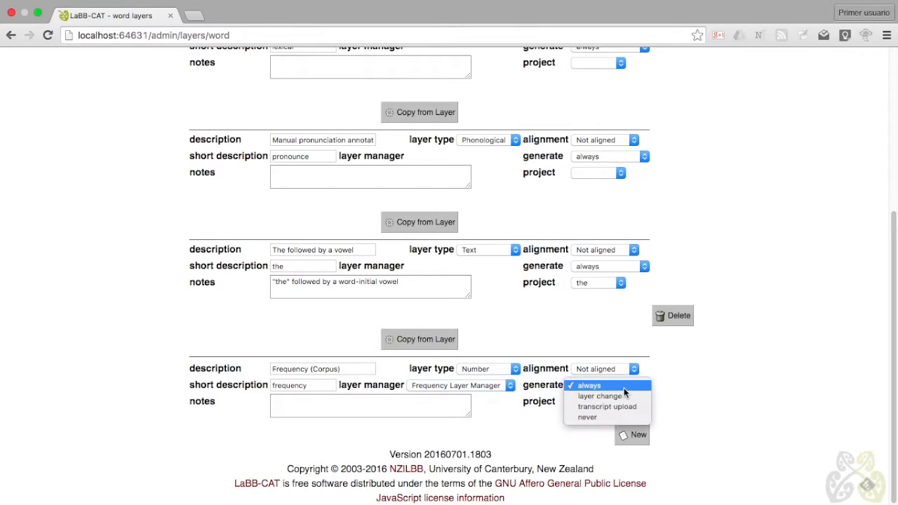
click(611, 387)
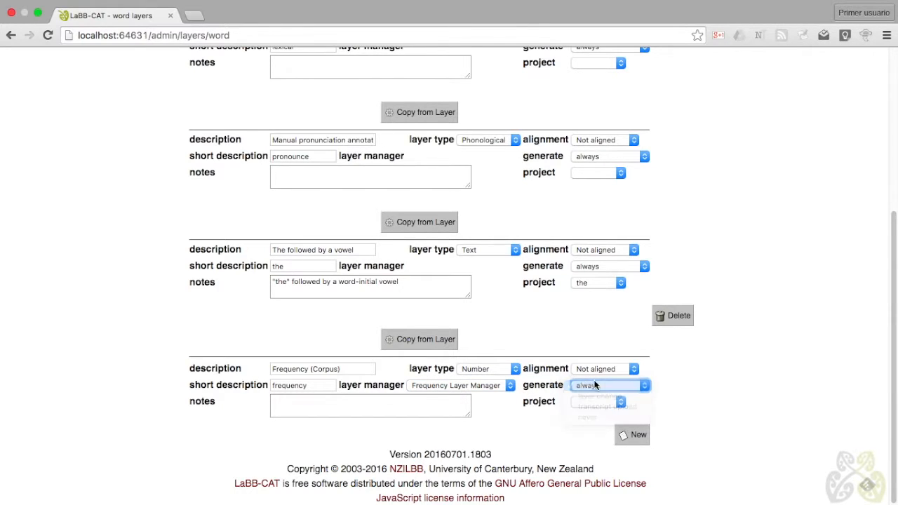
click(603, 404)
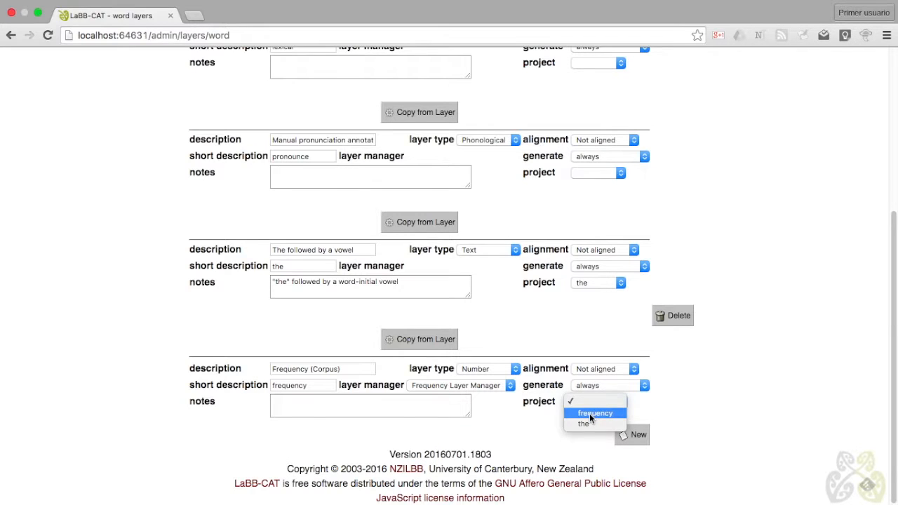
click(592, 416)
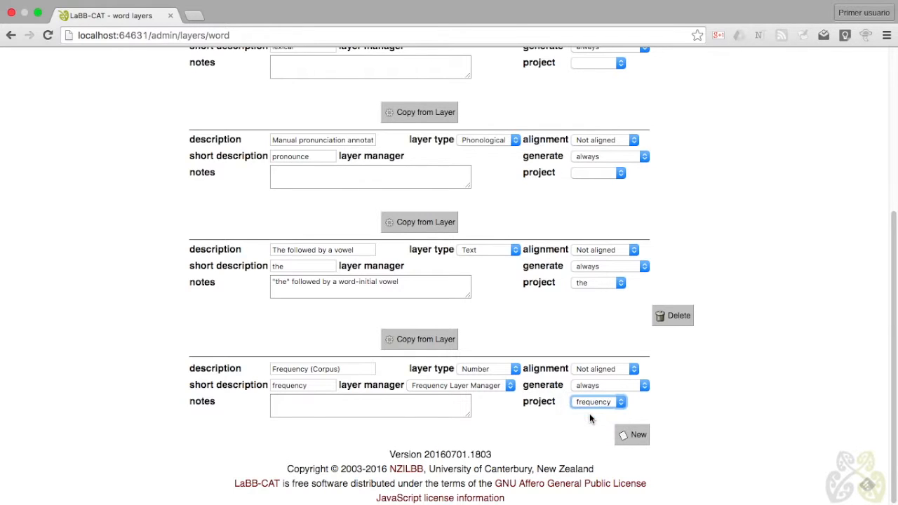
Step: Add the note "Count of tokens of the same type within each corpus." and create the word layer
click(293, 406)
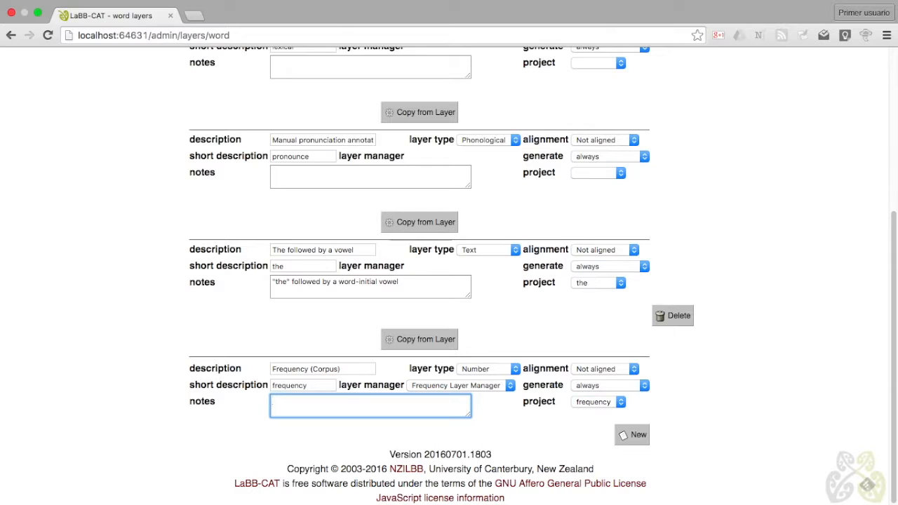
text(Count of tokens of the same type within each corpus.)
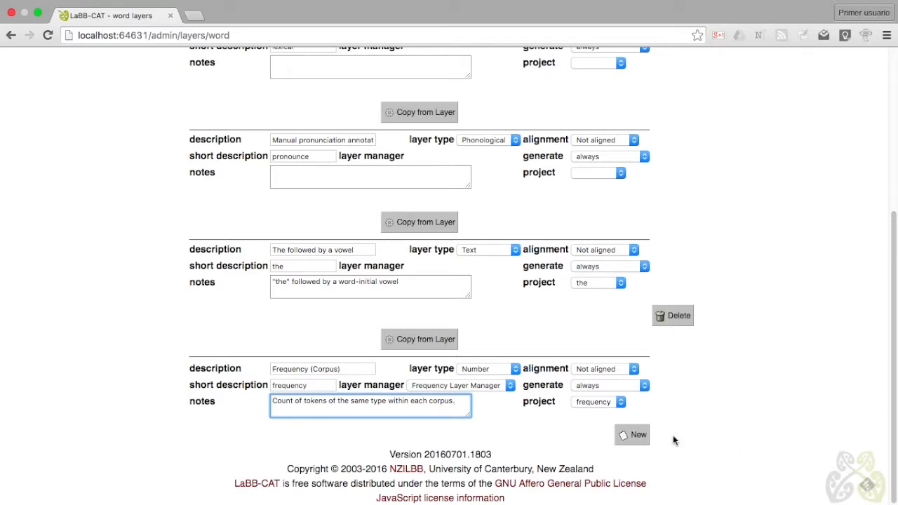
click(640, 437)
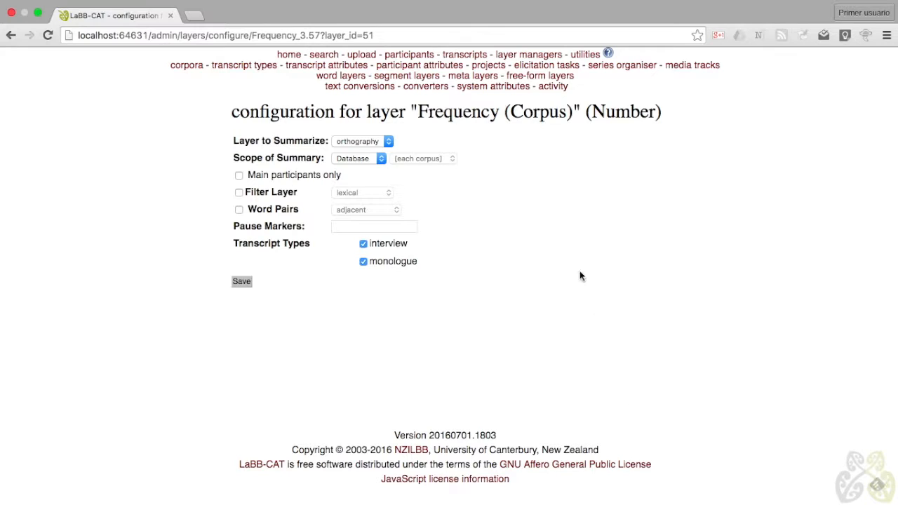
Step: Configure the layer to summarize orthography with Corpus scope for main participants only, save it, and regenerate its data across all transcripts
click(373, 143)
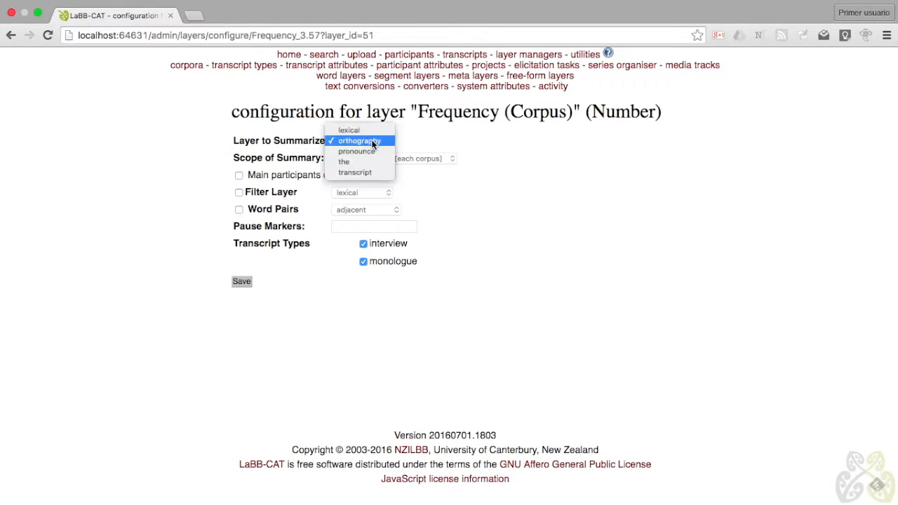
click(373, 143)
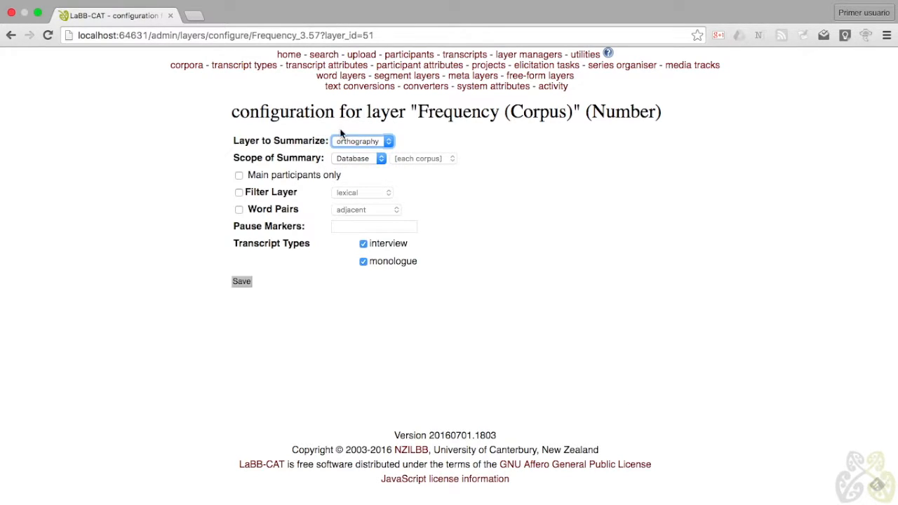
click(364, 158)
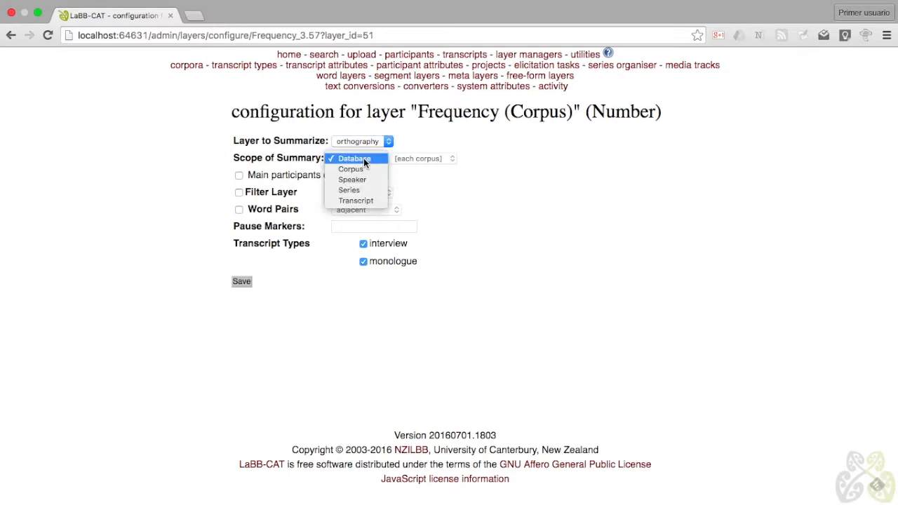
click(353, 169)
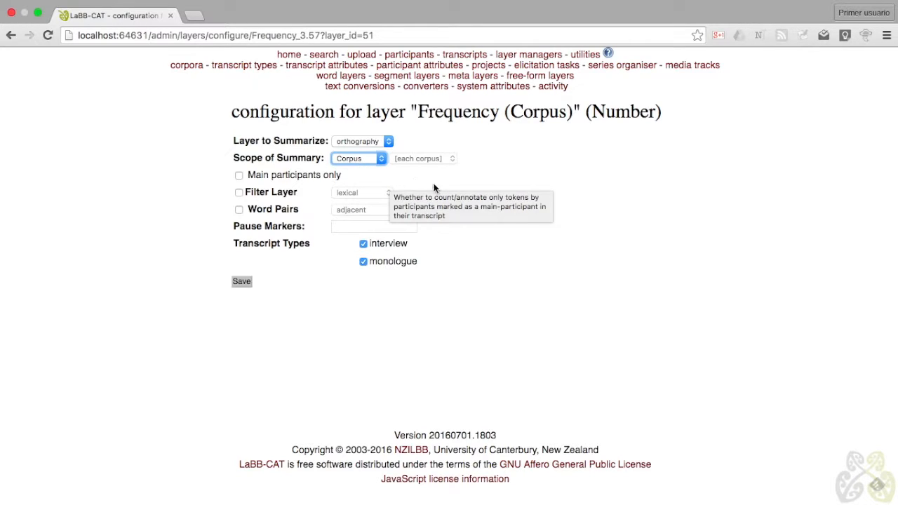
click(239, 176)
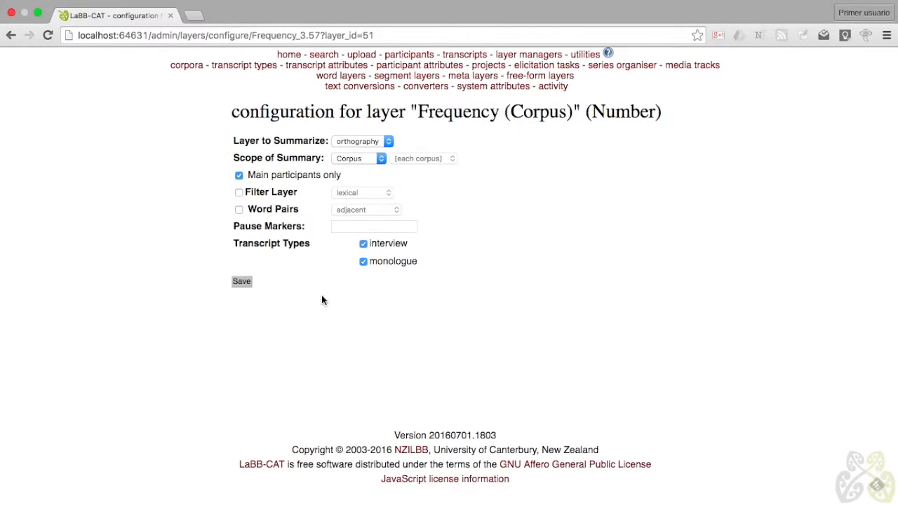
click(244, 285)
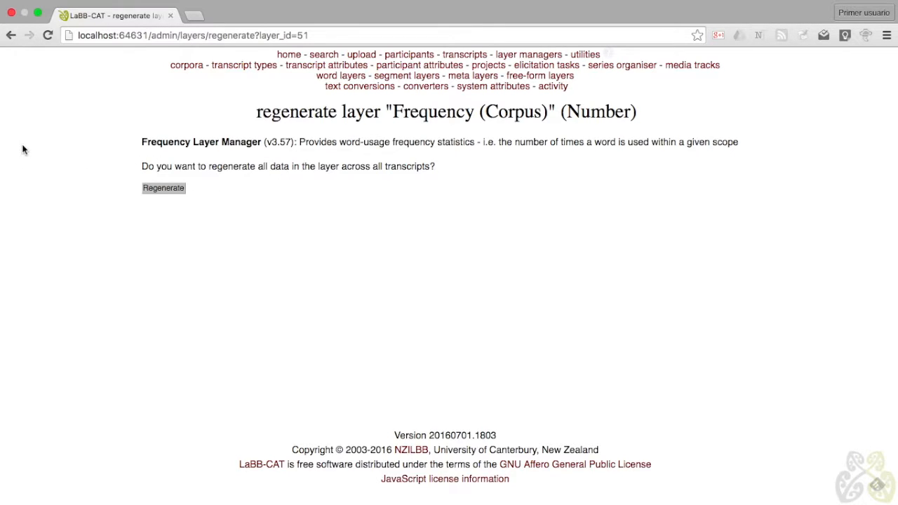
click(164, 188)
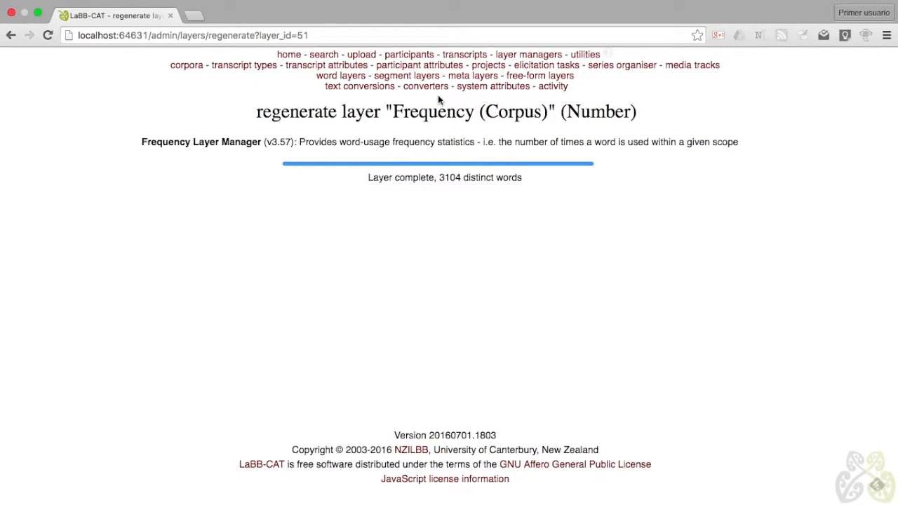
Step: Open the AP511 transcript from the transcripts list
click(463, 56)
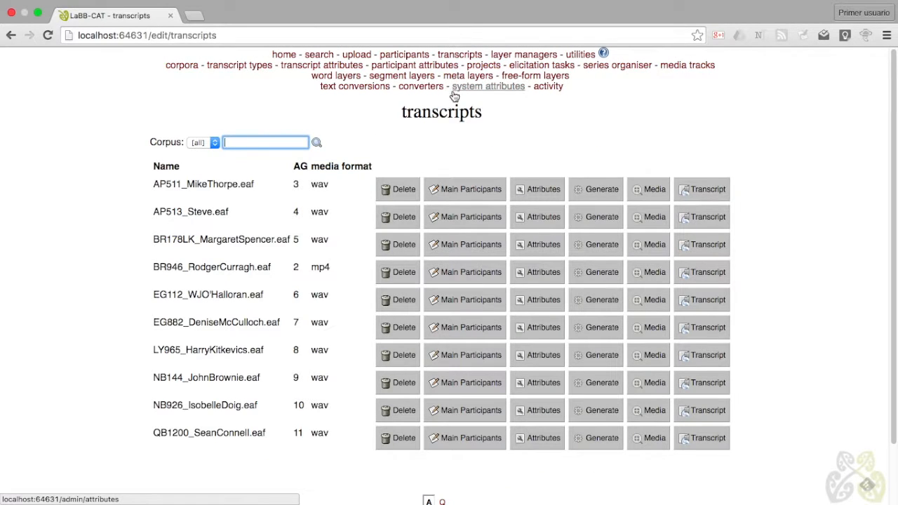
click(705, 192)
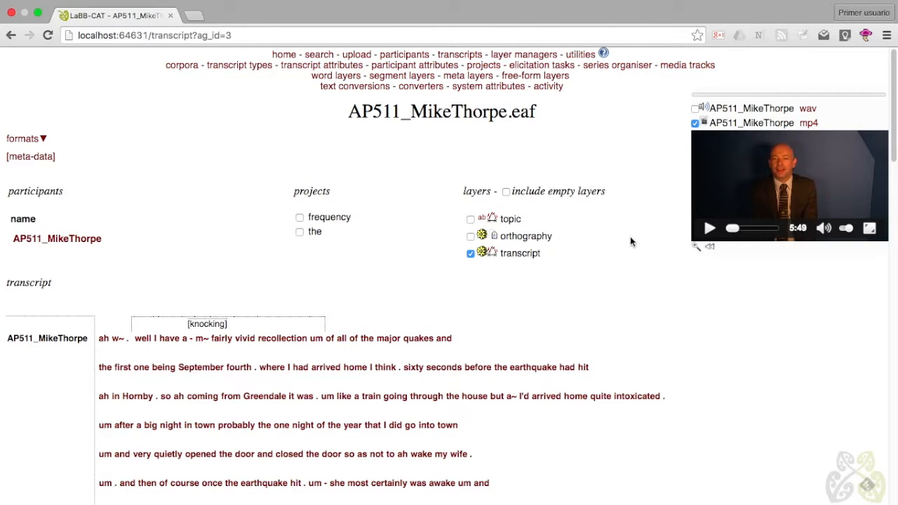
Step: Enable the frequency project and display the frequency layer in the AP511 transcript
click(300, 218)
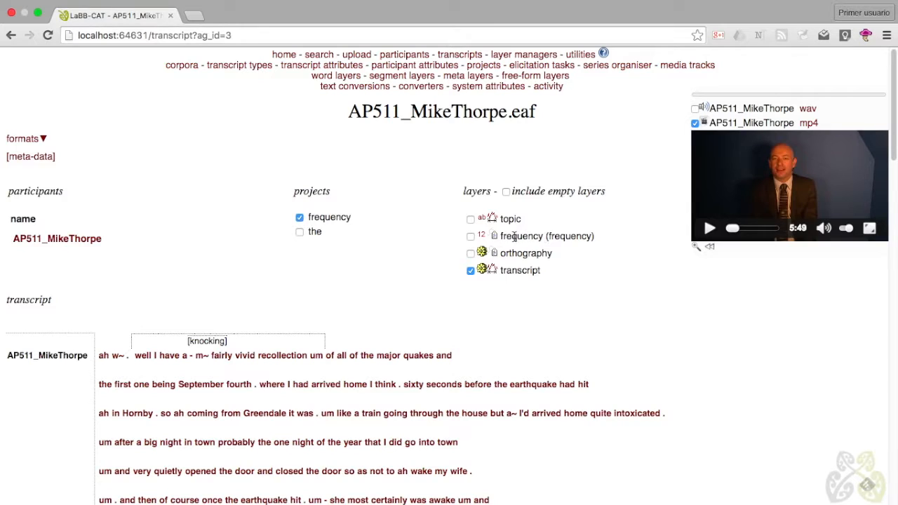
click(471, 237)
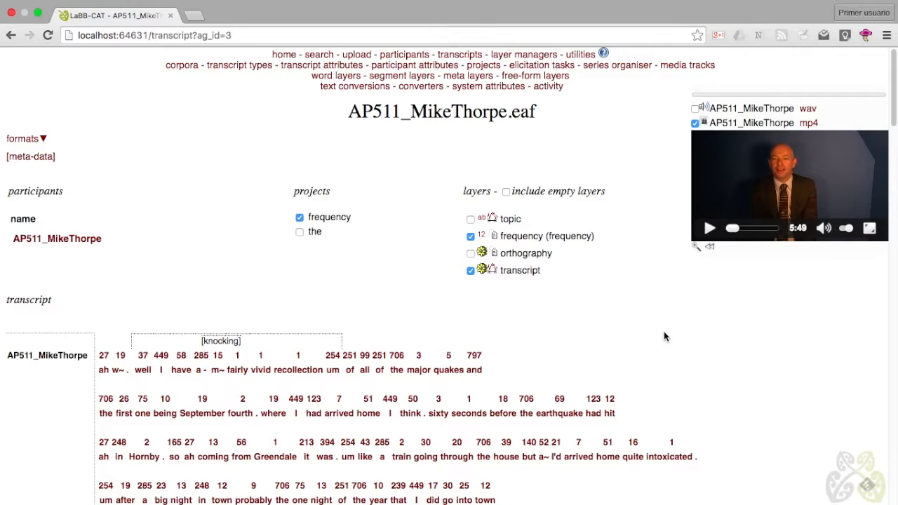
Step: Start a new search, list everyone in the participant filter, and continue to the layered search with all participants selected
click(321, 55)
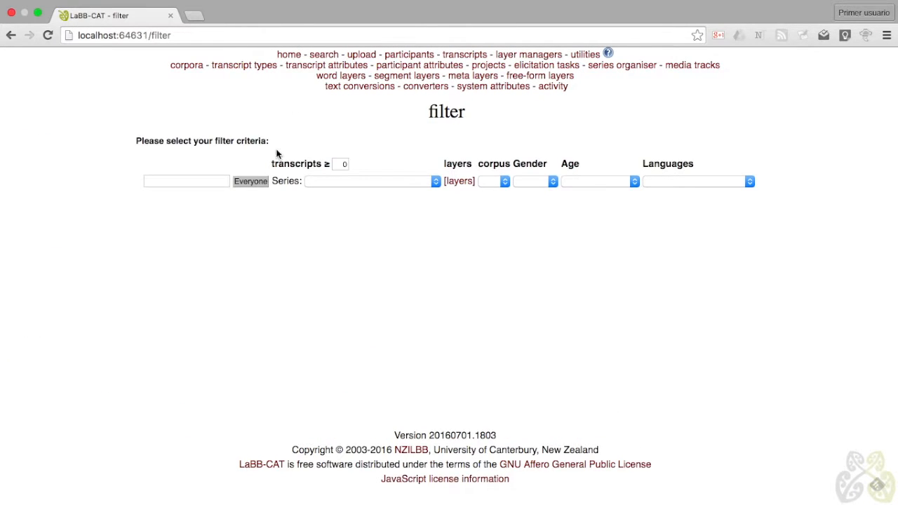
click(251, 181)
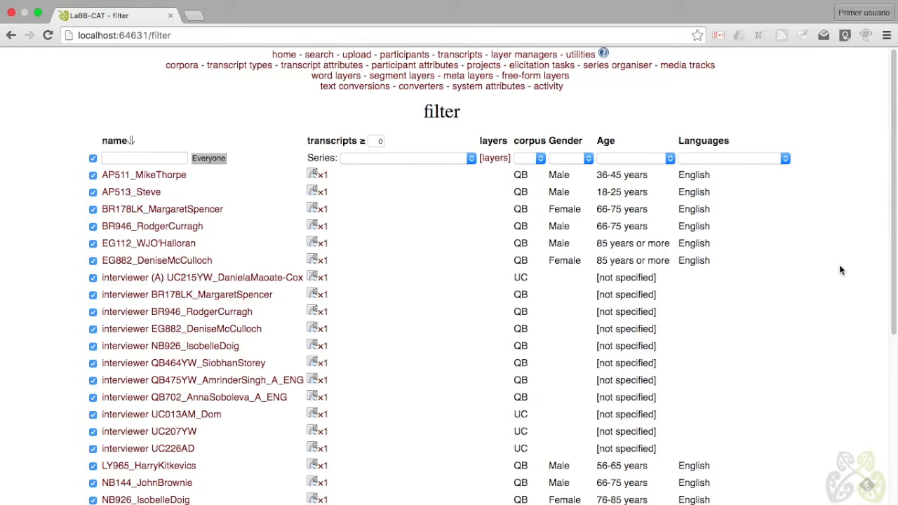
drag(893, 174, 895, 419)
click(112, 438)
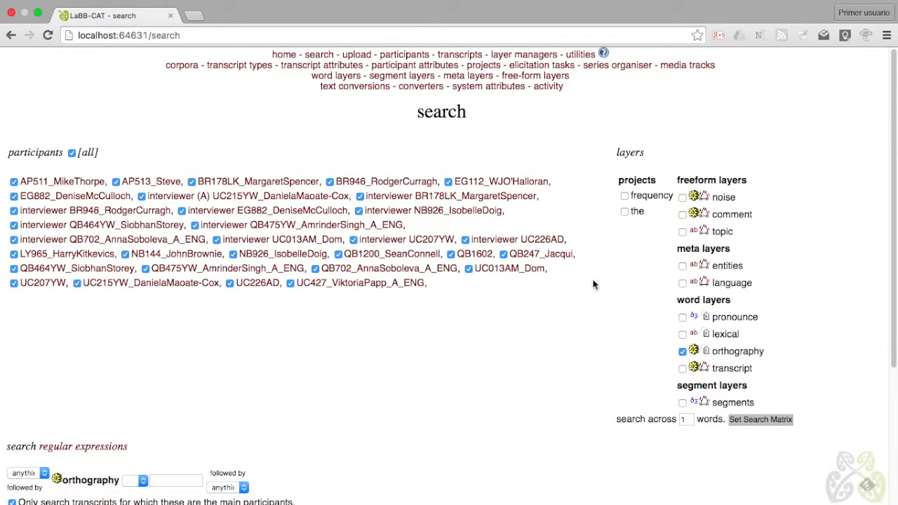
Step: Enable the frequency project in the search form and add the frequency layer alongside orthography to the search matrix
click(624, 196)
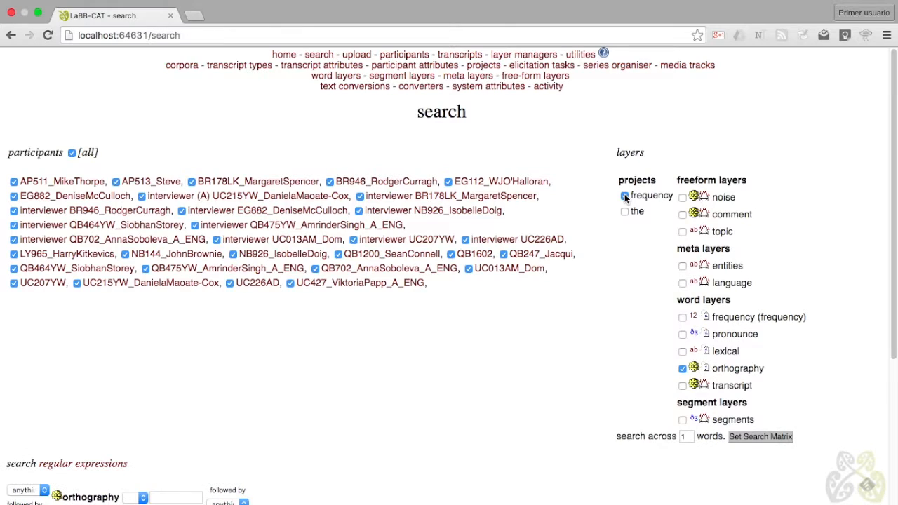
click(683, 318)
click(760, 436)
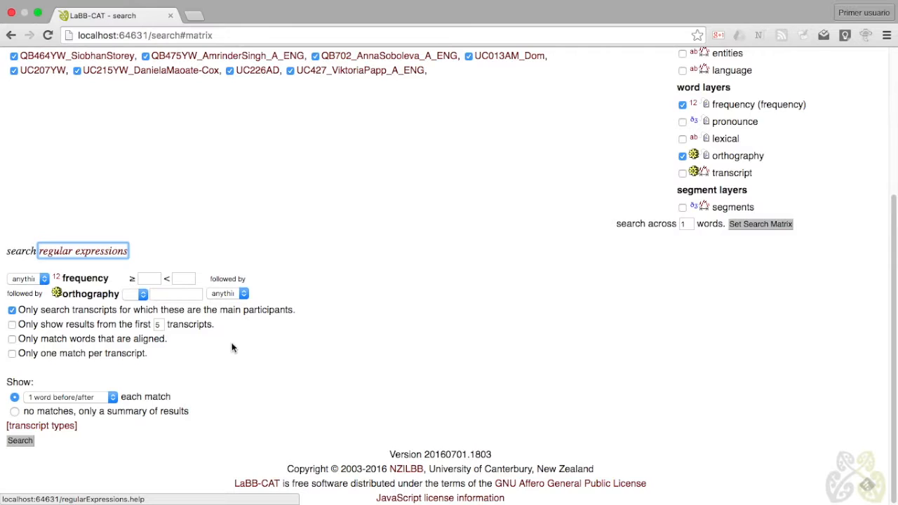
Step: Set the frequency criterion to at least 1 and less than 2, and run the search
click(152, 278)
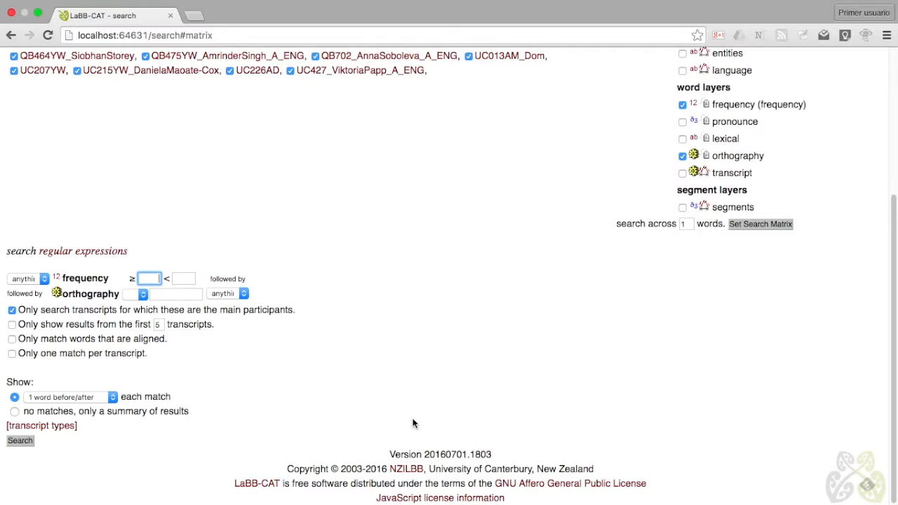
click(184, 278)
text(2)
click(454, 324)
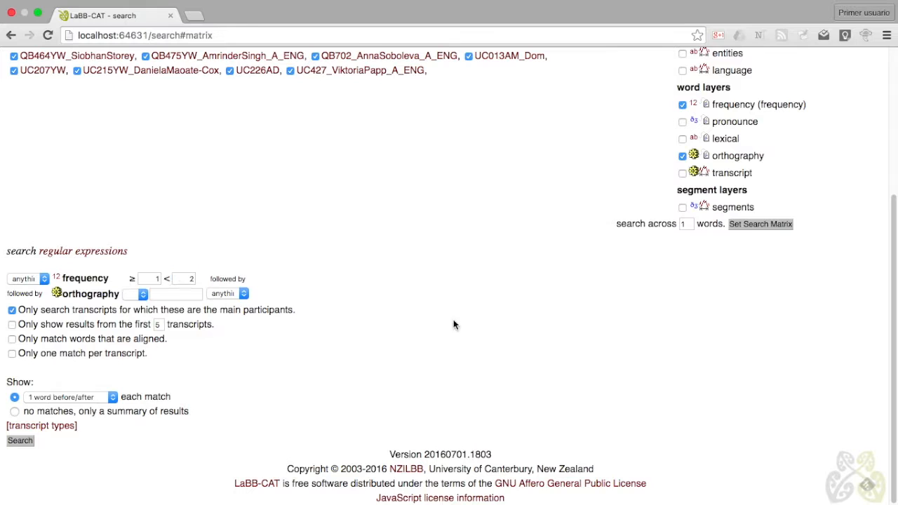
click(21, 441)
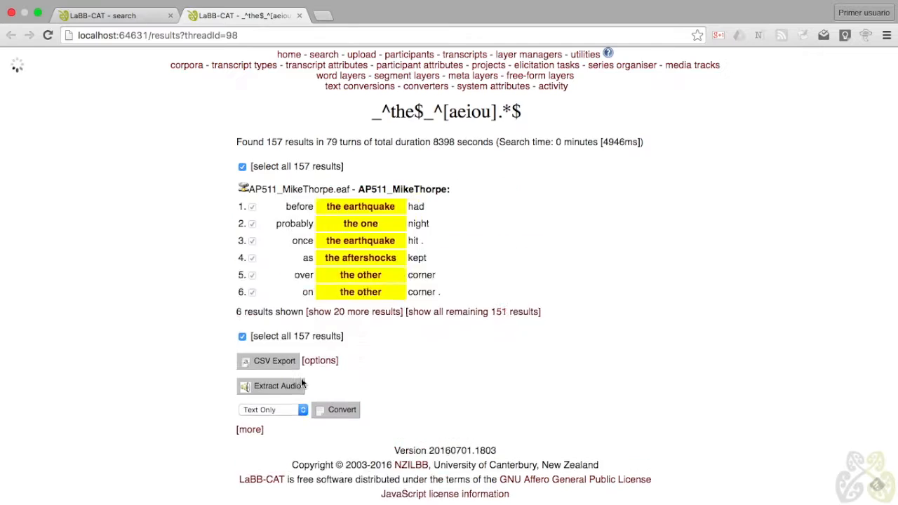
Step: Show the CSV export options for the search results and include speaker gender, keeping the frequency word layer included
scroll(301, 381, down, 5)
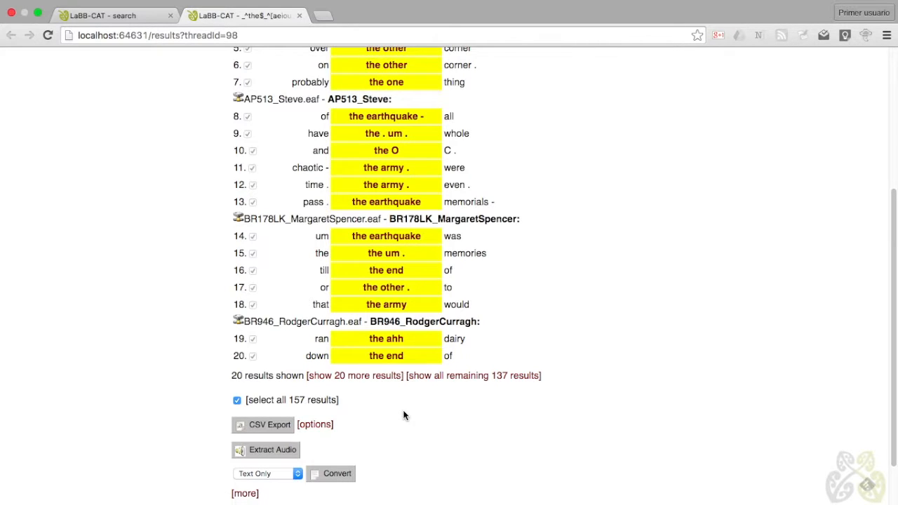
click(316, 425)
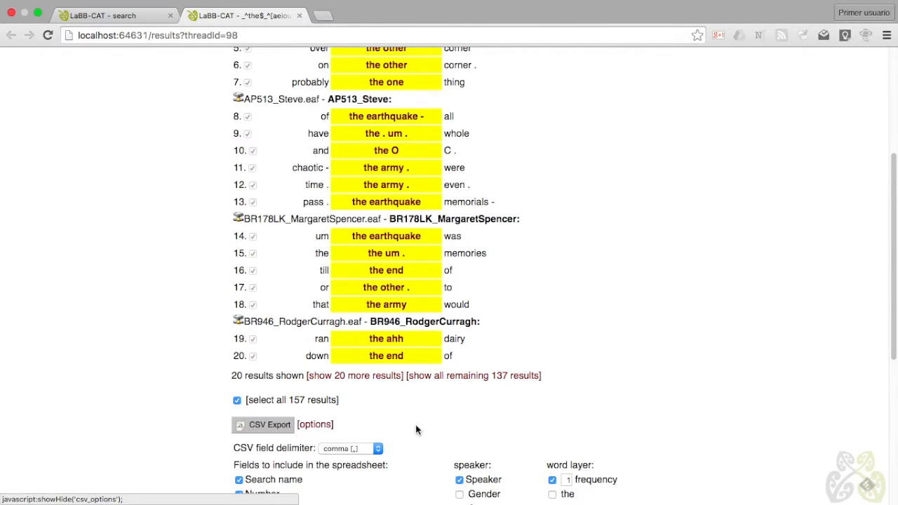
scroll(417, 426, down, 5)
click(554, 168)
click(554, 168)
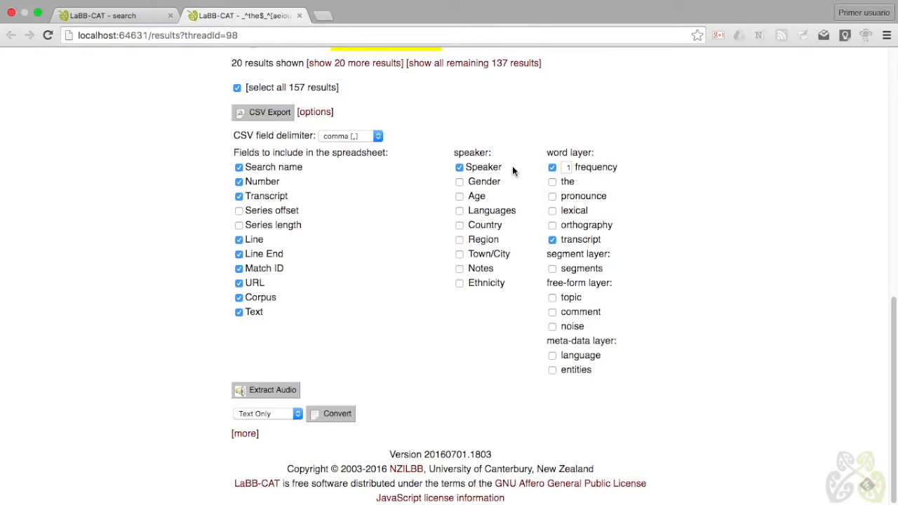
click(459, 182)
Step: Export the results as results_the_[aeiou].csv and open the file in OpenOffice Calc with Unicode (UTF-8) and comma separation
click(275, 114)
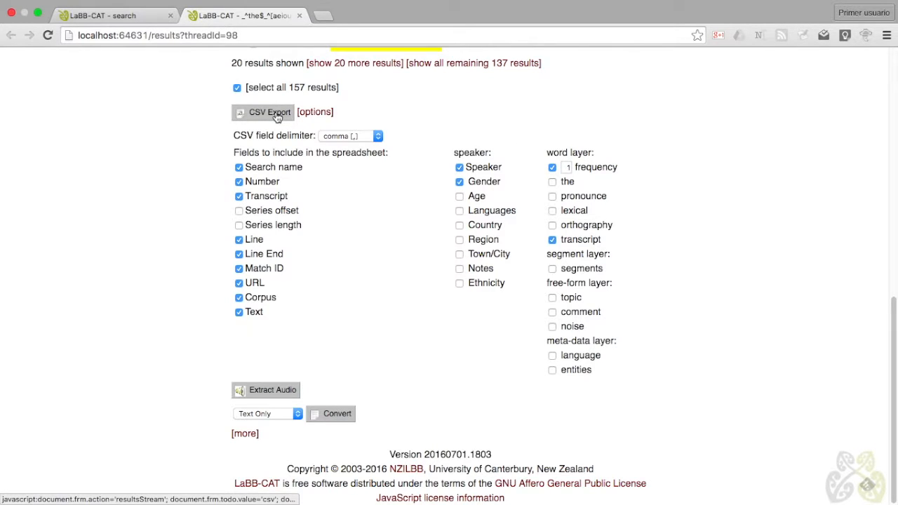
click(670, 366)
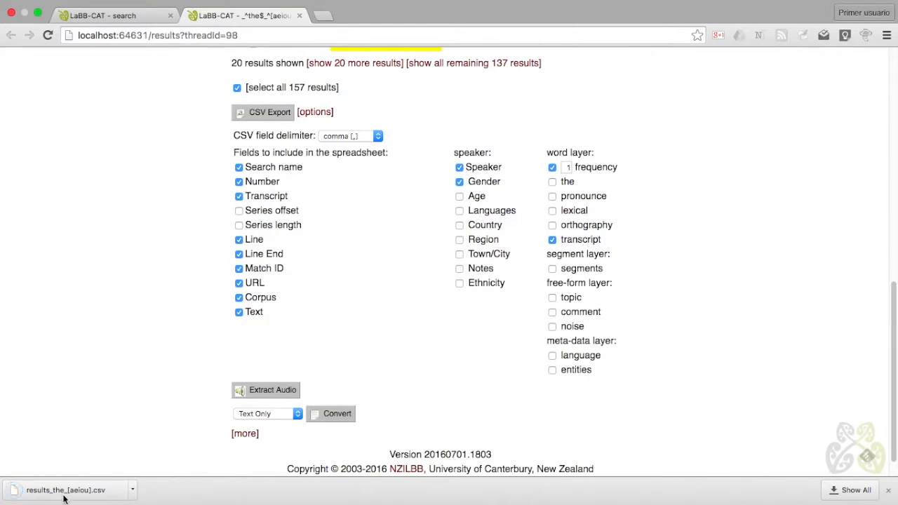
click(58, 495)
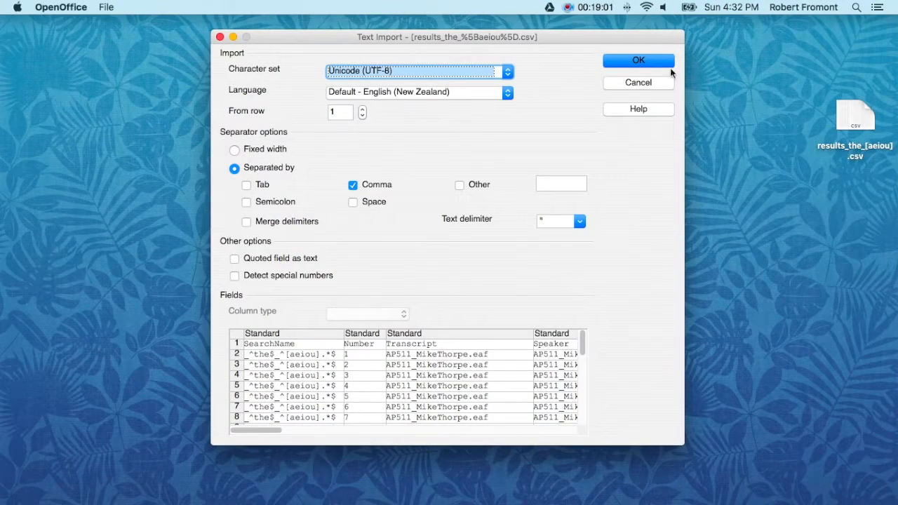
click(647, 60)
Step: Examine the gender, Match frequency and Target frequency columns in the exported spreadsheet
drag(334, 487, 418, 493)
click(265, 107)
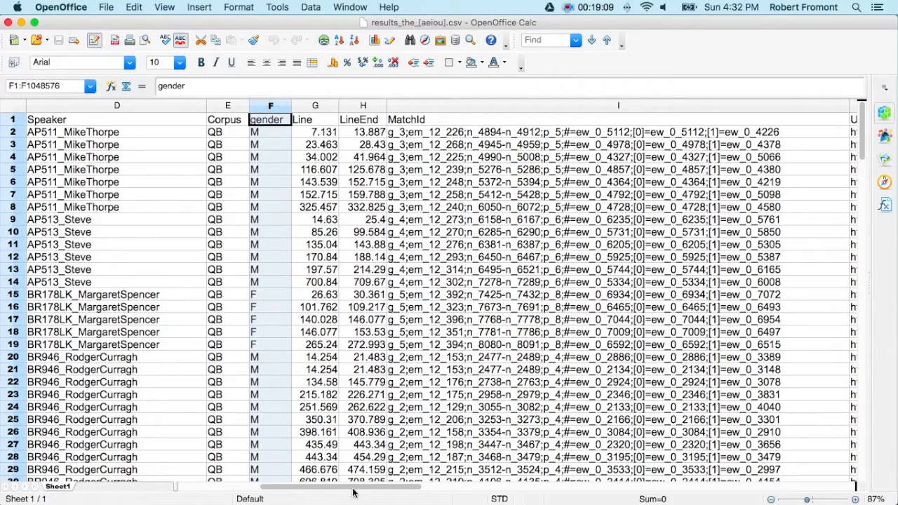
drag(363, 491, 542, 489)
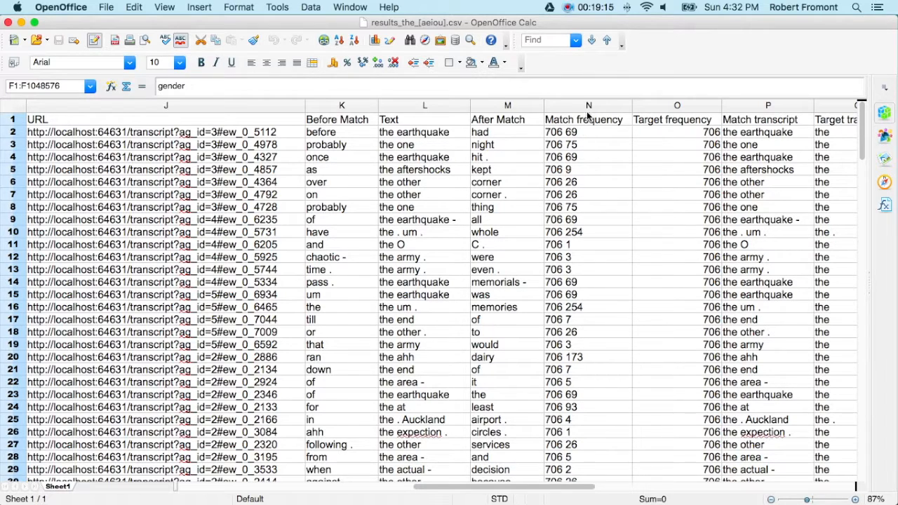
click(588, 106)
click(675, 106)
click(588, 106)
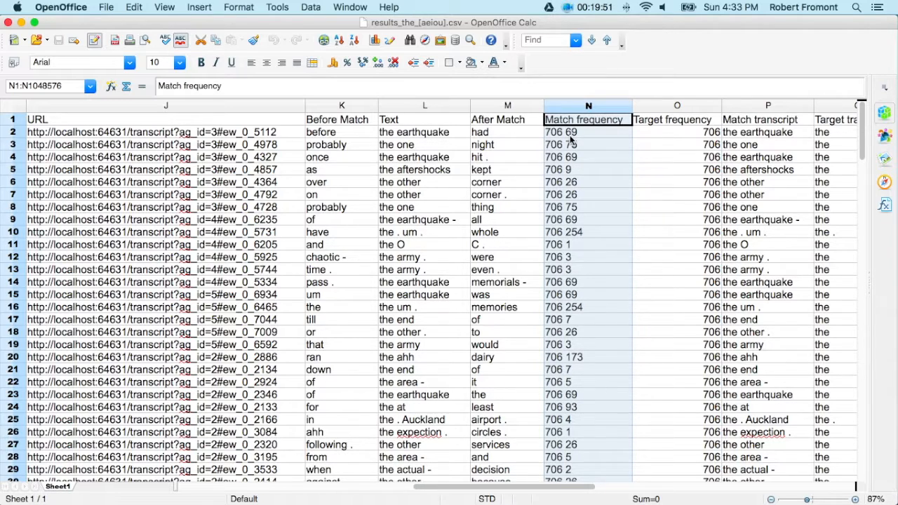
click(677, 106)
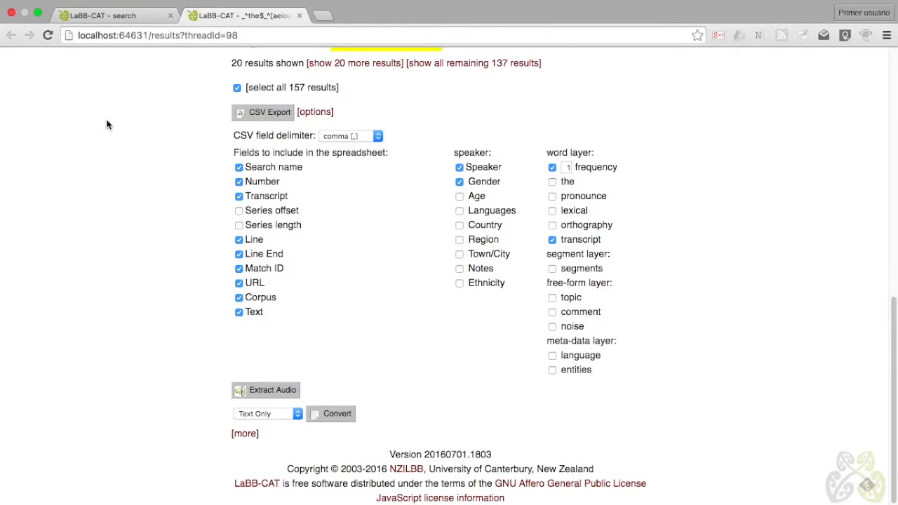
Step: Return to LaBB-CAT and open the extensions of the Frequency Layer Manager
scroll(122, 131, up, 15)
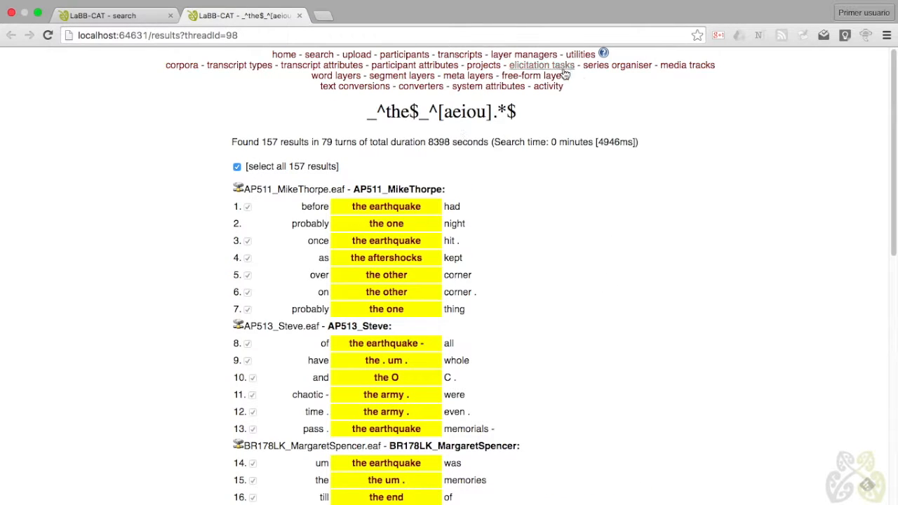
click(521, 57)
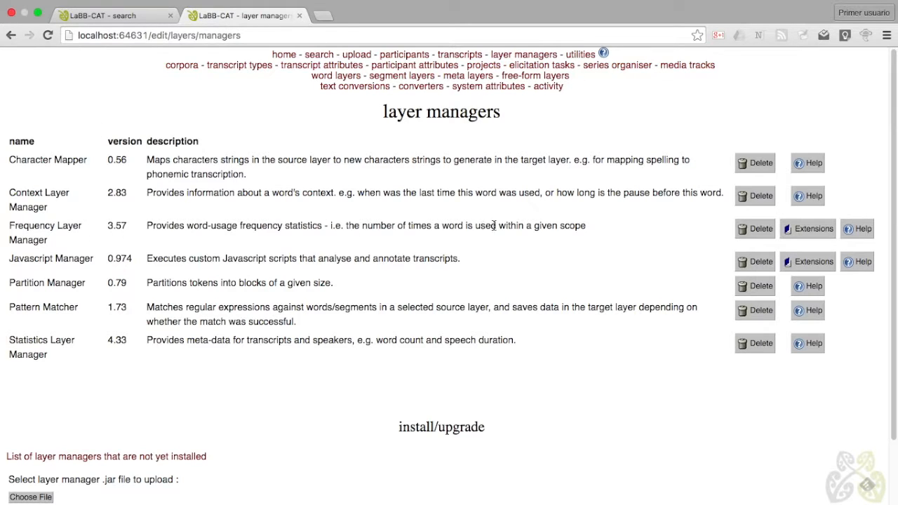
click(820, 233)
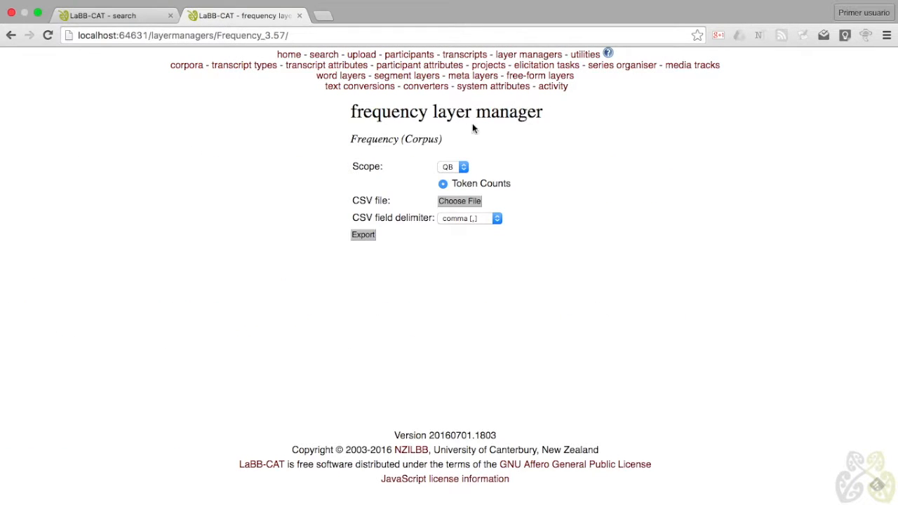
Step: Export the token counts for the QB scope with comma delimiters and save them as frequency_QB.csv on the Desktop
click(460, 167)
click(463, 167)
click(363, 235)
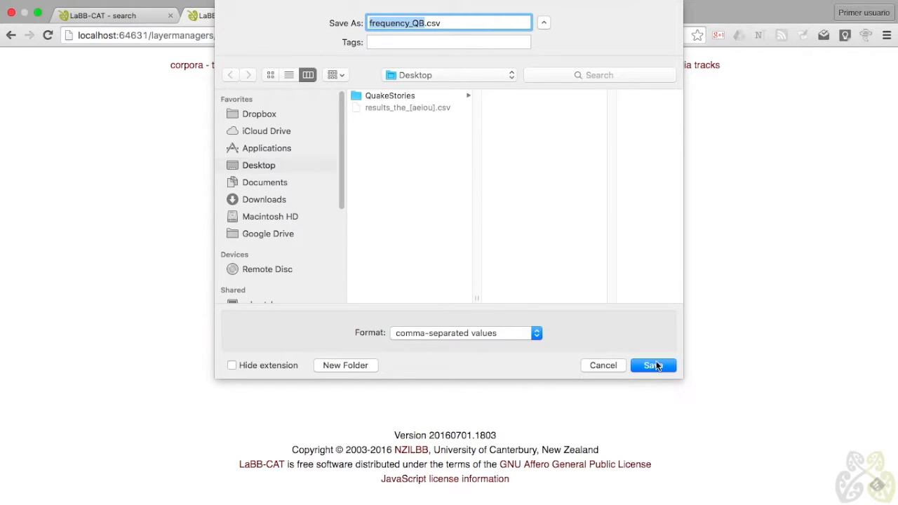
click(654, 365)
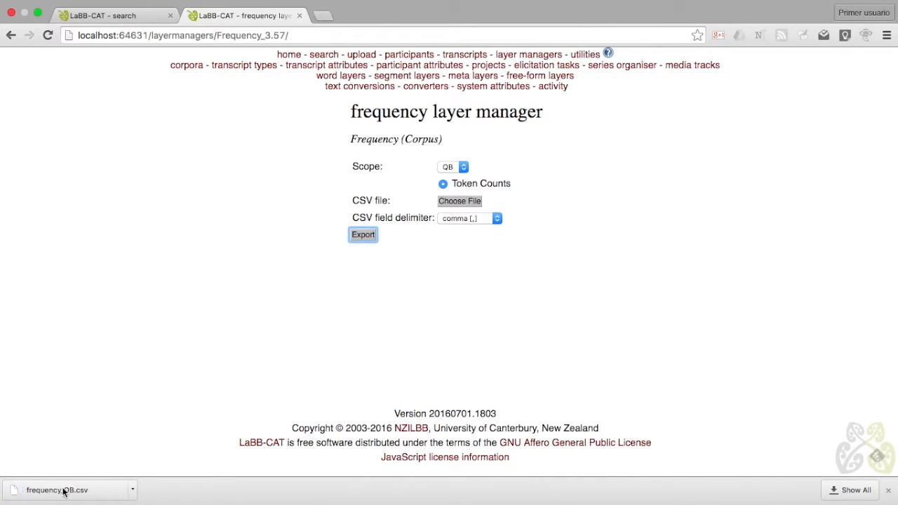
Step: Open frequency_QB.csv in OpenOffice Calc and look through the word types and their frequencies
click(63, 490)
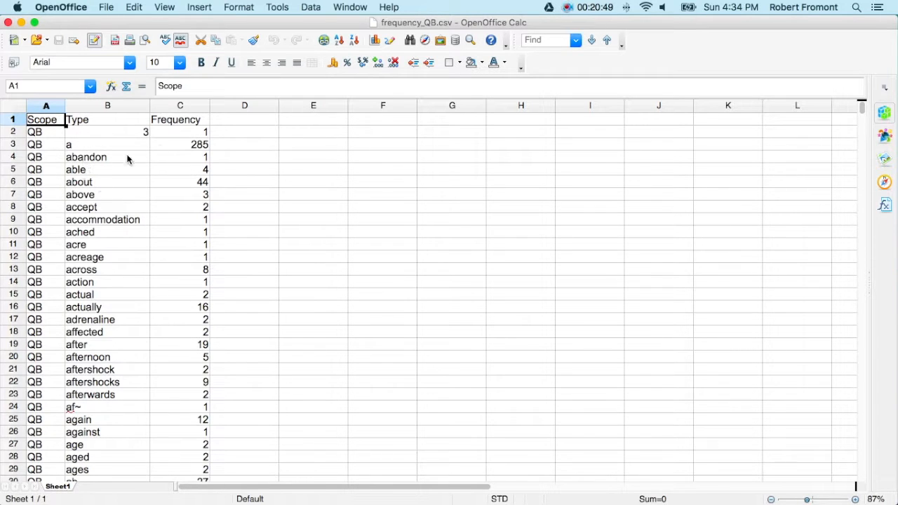
scroll(186, 343, down, 2)
scroll(185, 342, down, 20)
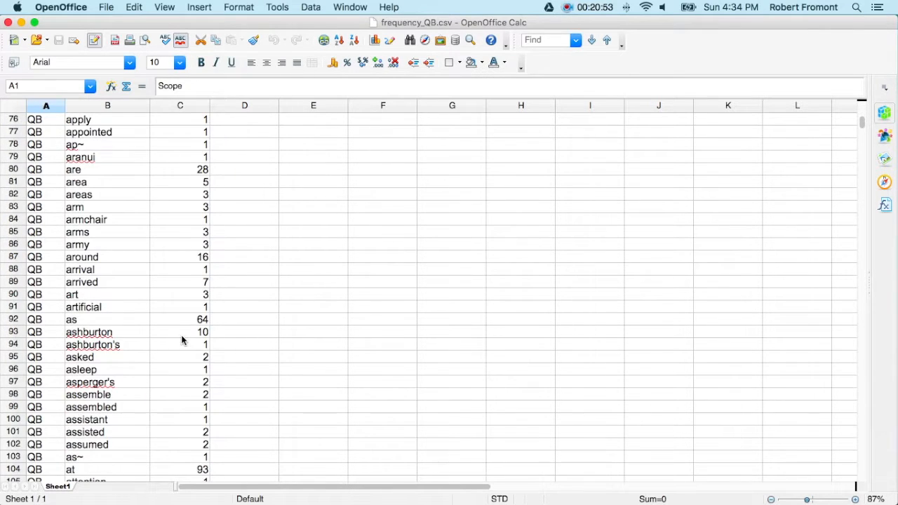
scroll(183, 337, down, 9)
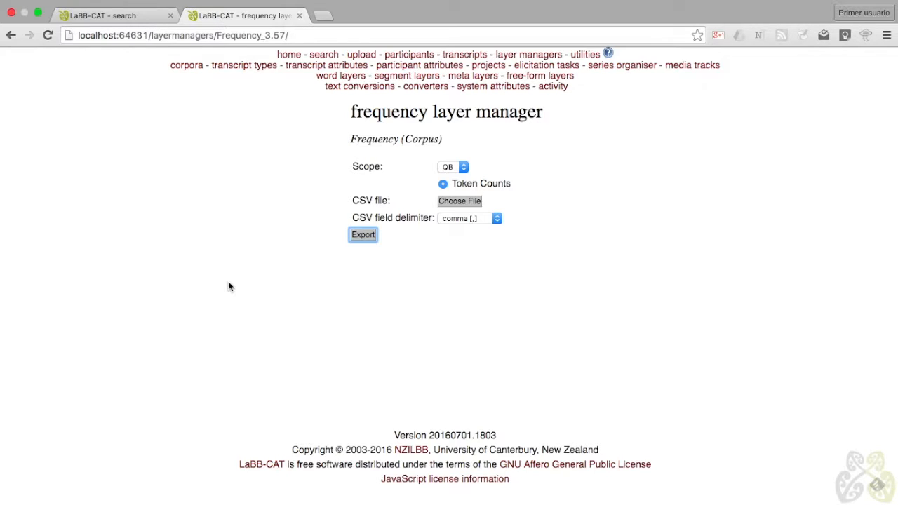
Step: Return to LaBB-CAT's layer managers and open the list of those not yet installed
click(525, 55)
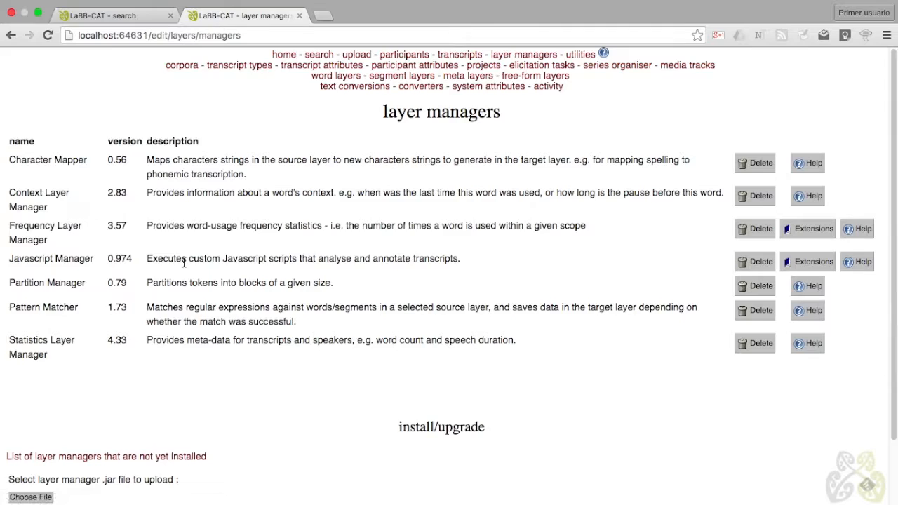
scroll(179, 288, down, 1)
scroll(179, 287, down, 3)
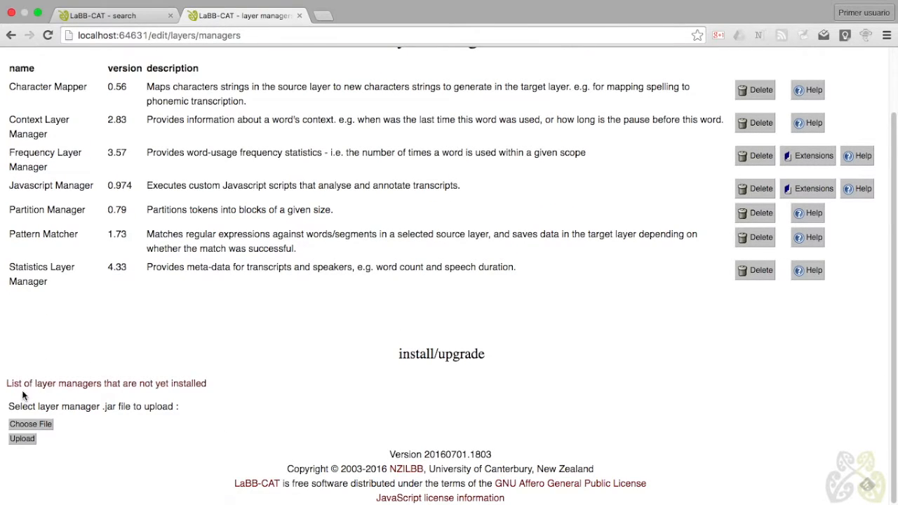
click(159, 384)
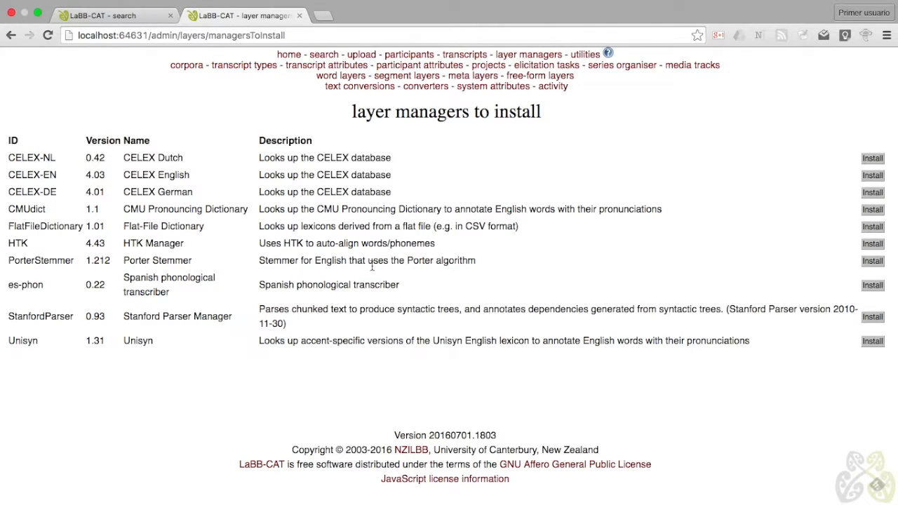
Step: Install the Porter Stemmer layer manager and close its introductory help page
click(874, 262)
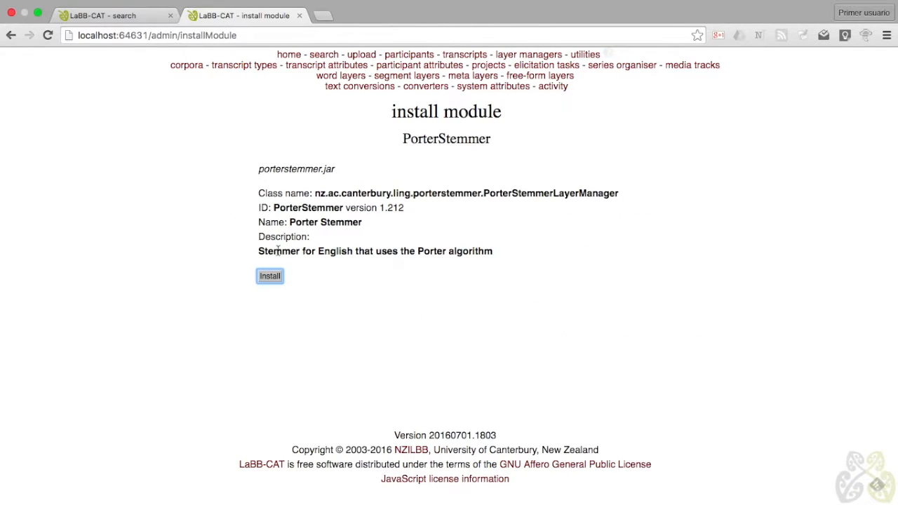
click(272, 277)
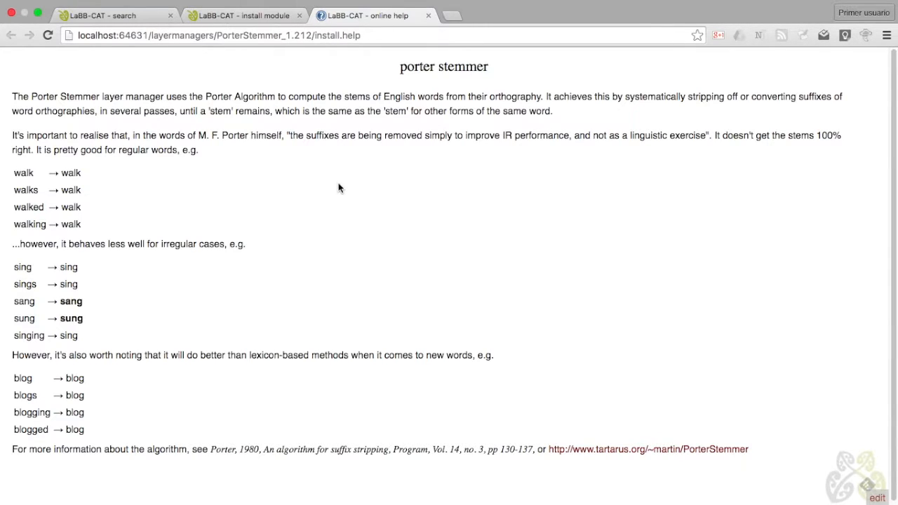
click(428, 16)
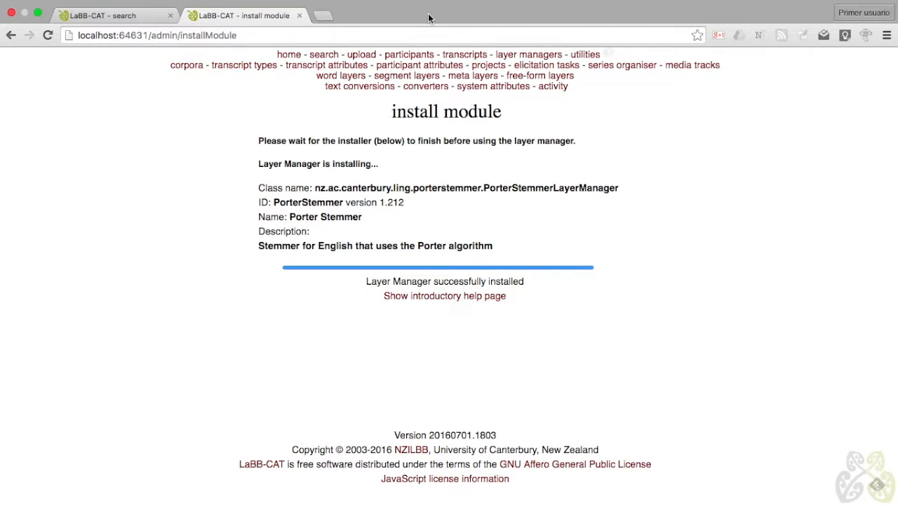
Step: Begin a new word layer with the description "Porter Stem" and the short description "stem"
click(350, 80)
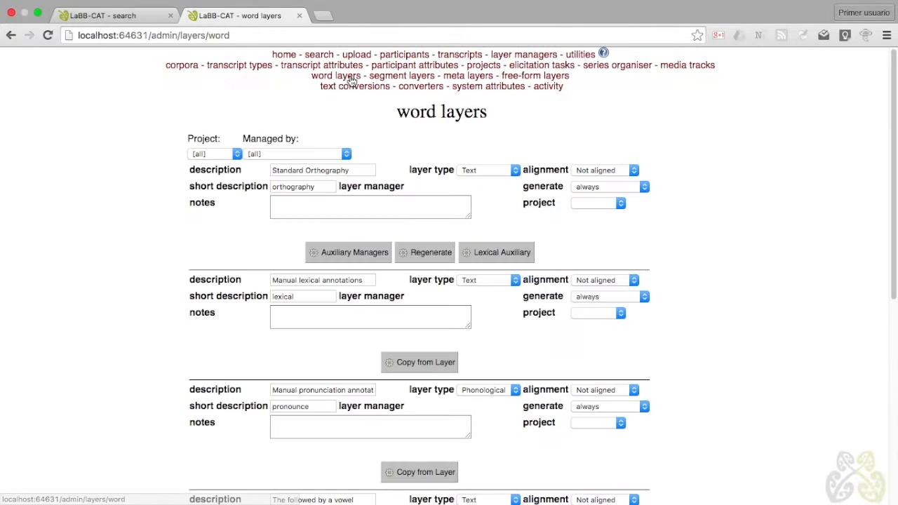
scroll(188, 137, down, 5)
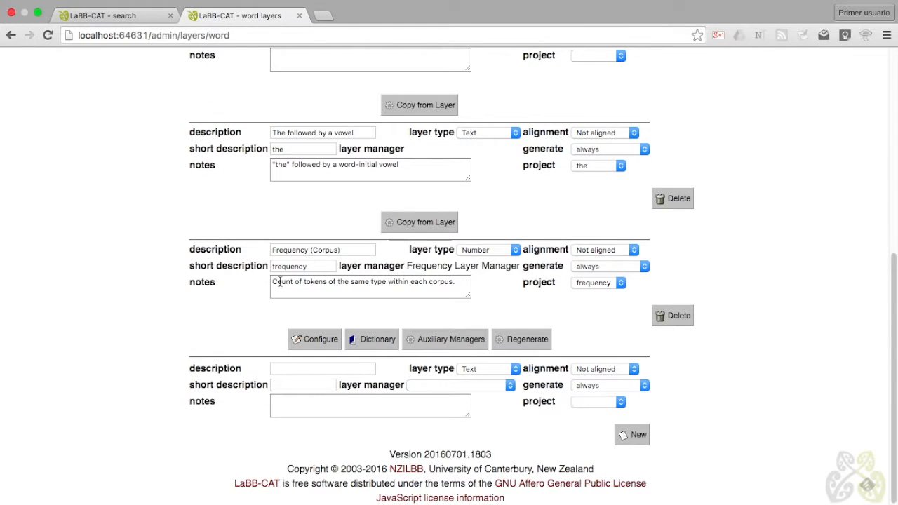
click(292, 370)
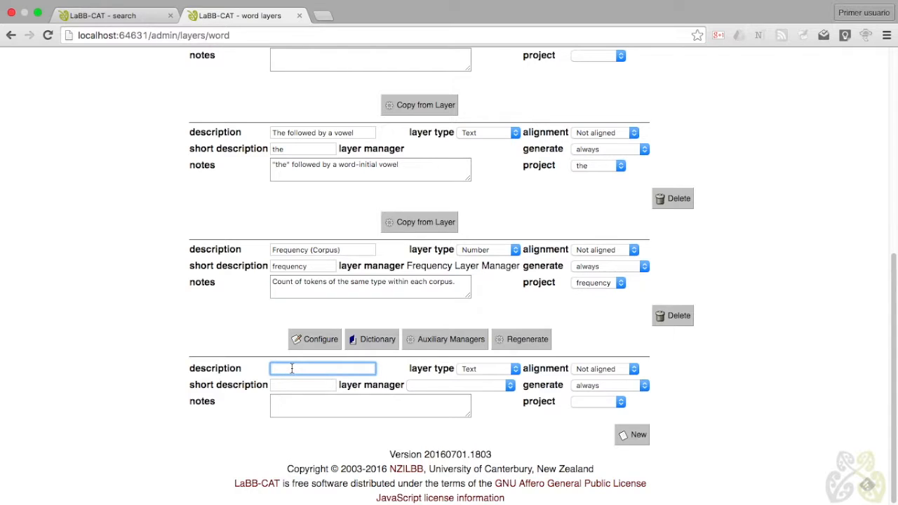
text(Porte)
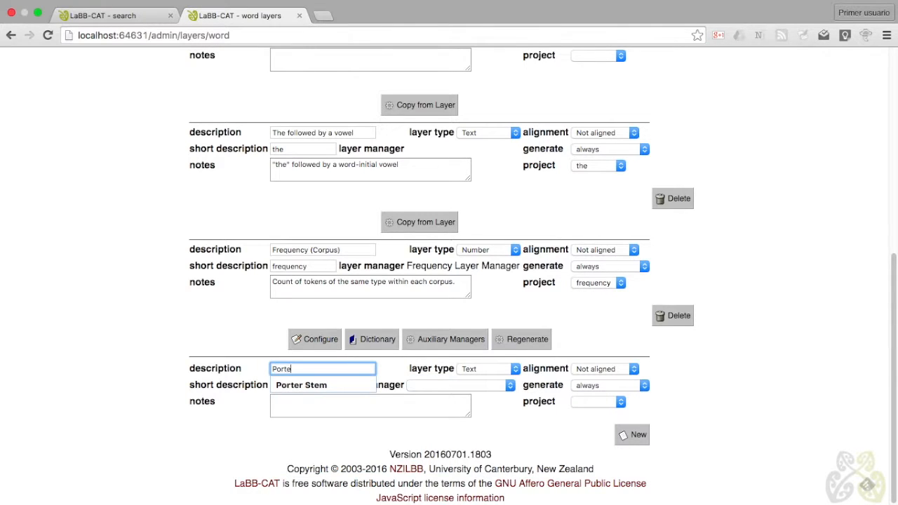
text(r Stem)
key(Tab)
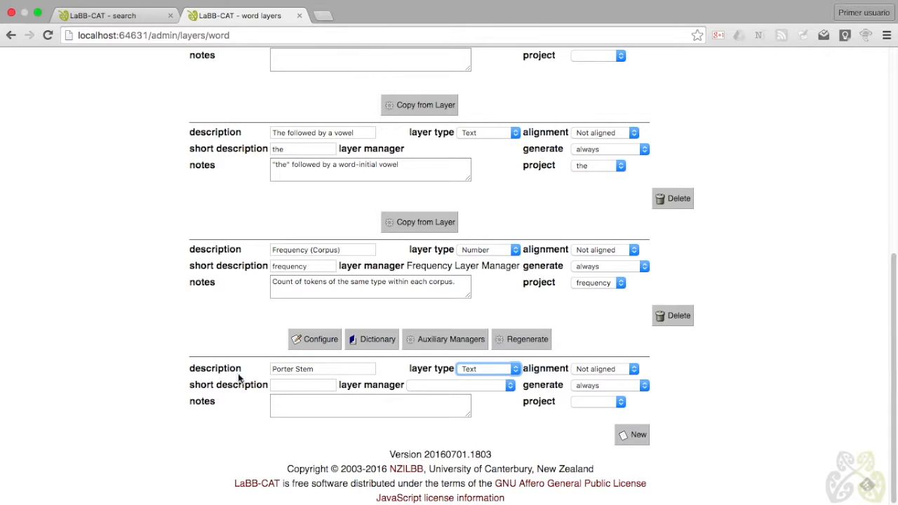
click(282, 385)
text(stem)
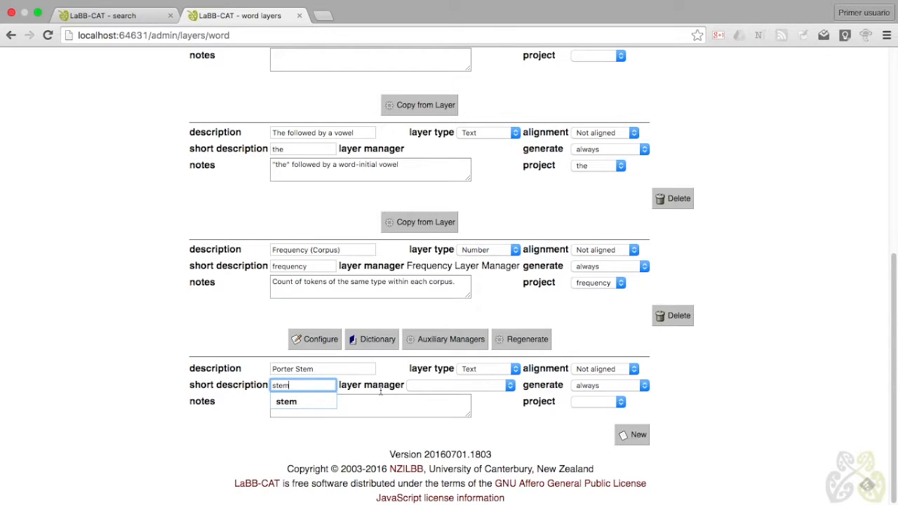
Step: Create the stem layer with the Porter Stemmer manager, project frequency and the note "The stem of the word, according to the Porter algorithm"
click(426, 385)
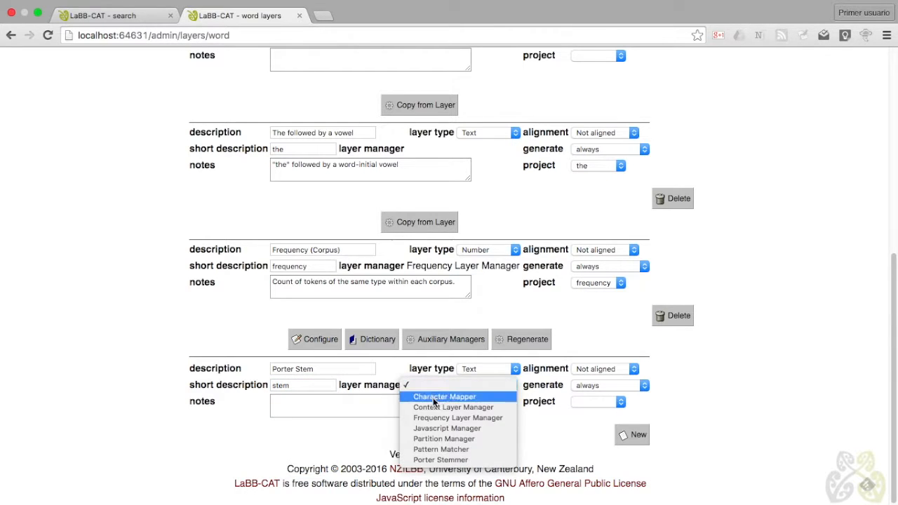
click(440, 459)
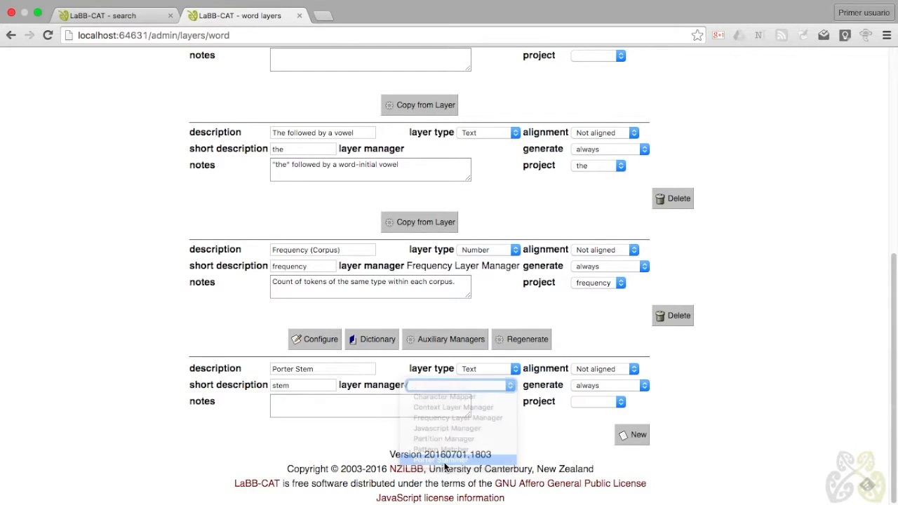
click(600, 403)
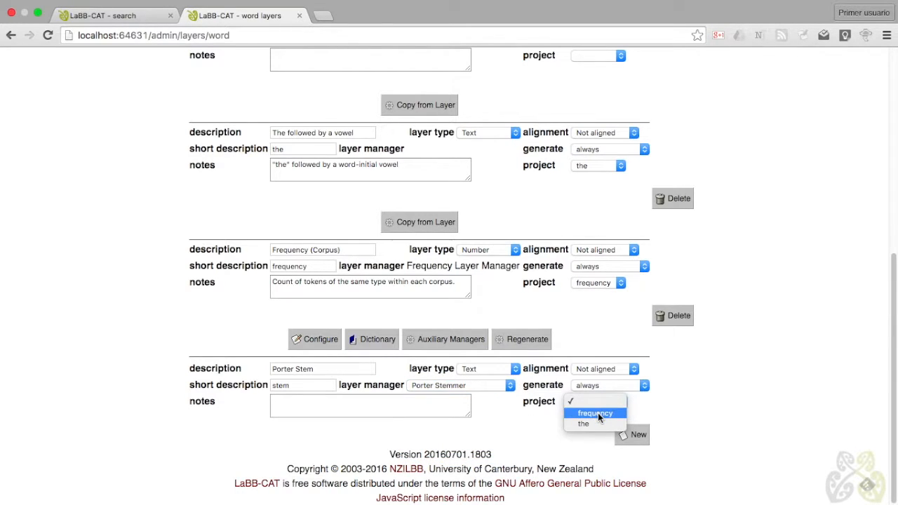
click(598, 413)
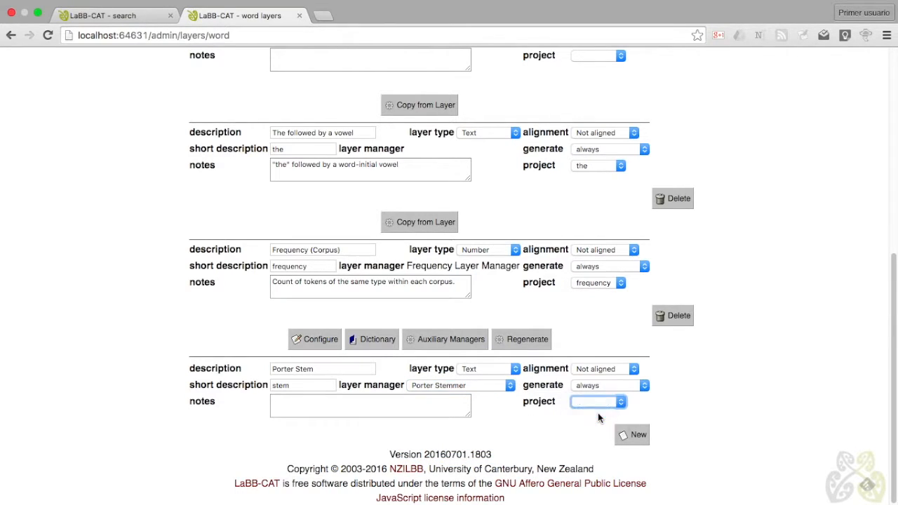
click(329, 402)
text(The stem of the word, according to the Porter algorithm)
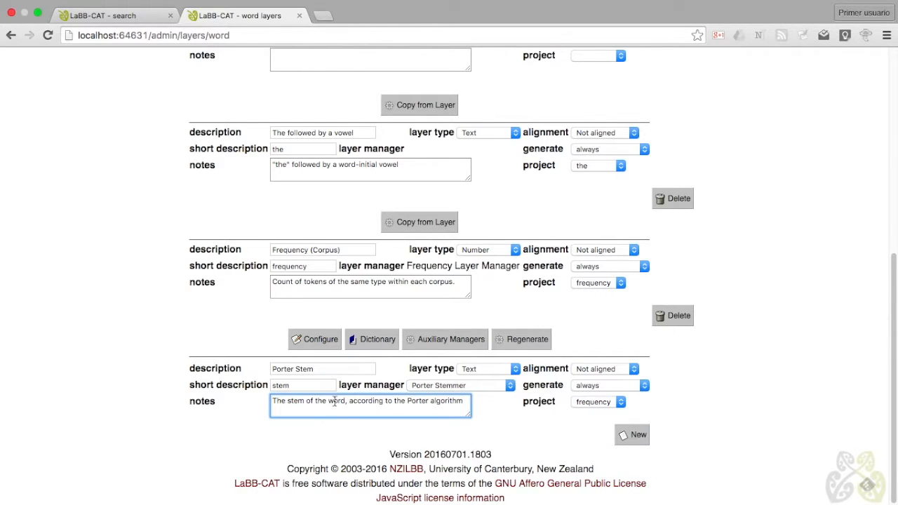
click(636, 436)
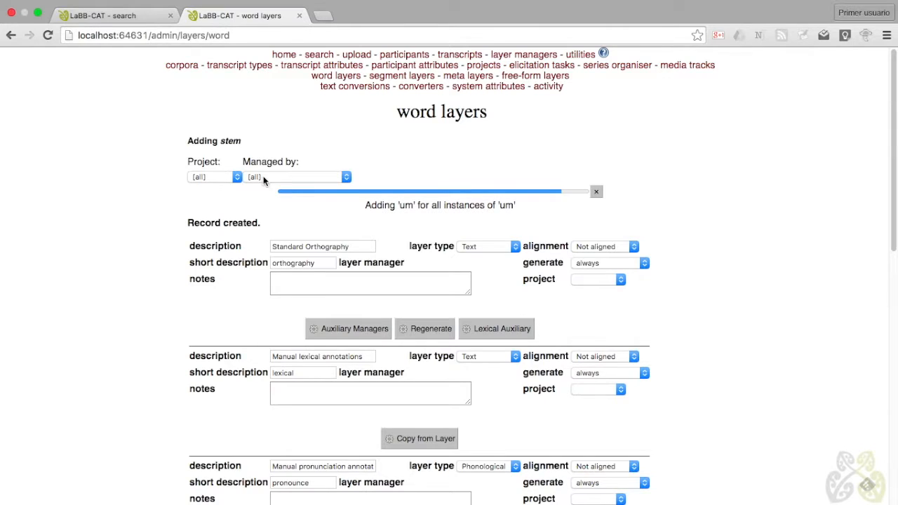
Step: Open the AP511 transcript and display its stem layer to compare the stems with the transcribed words
click(461, 56)
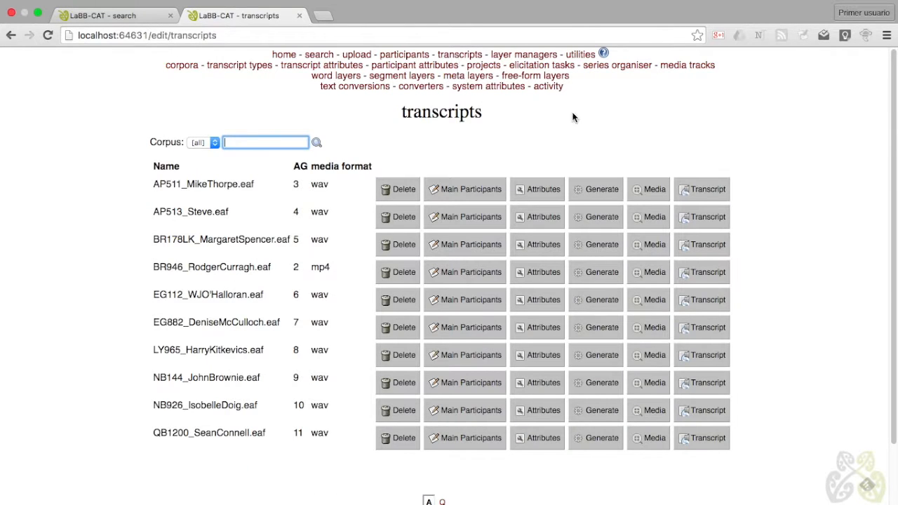
click(707, 191)
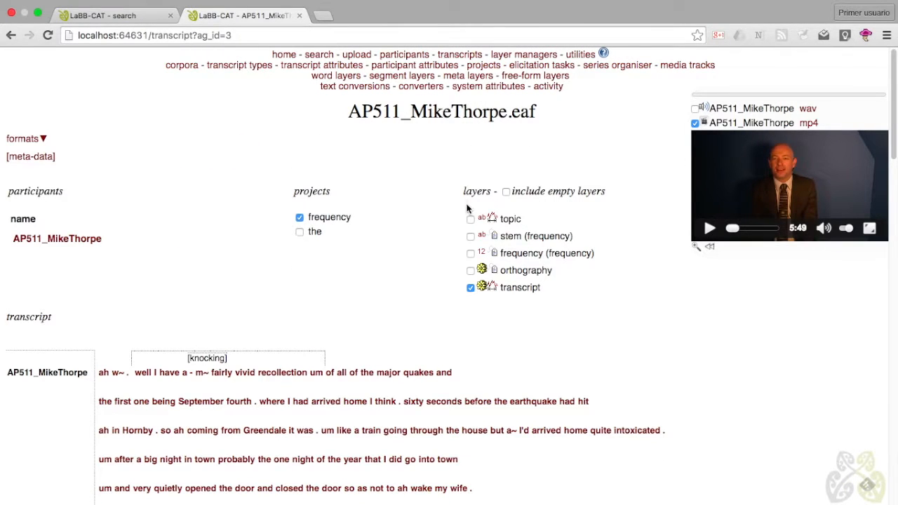
click(471, 237)
click(471, 236)
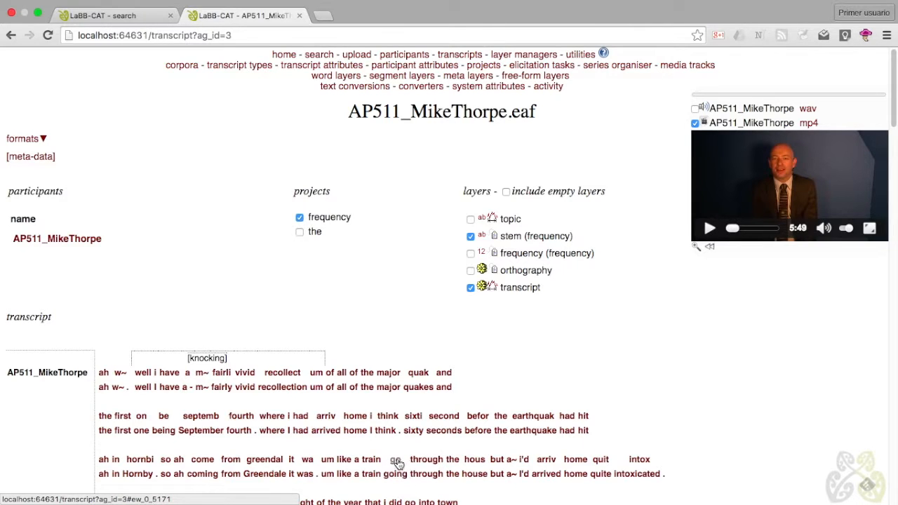
scroll(672, 491, down, 1)
scroll(673, 492, down, 1)
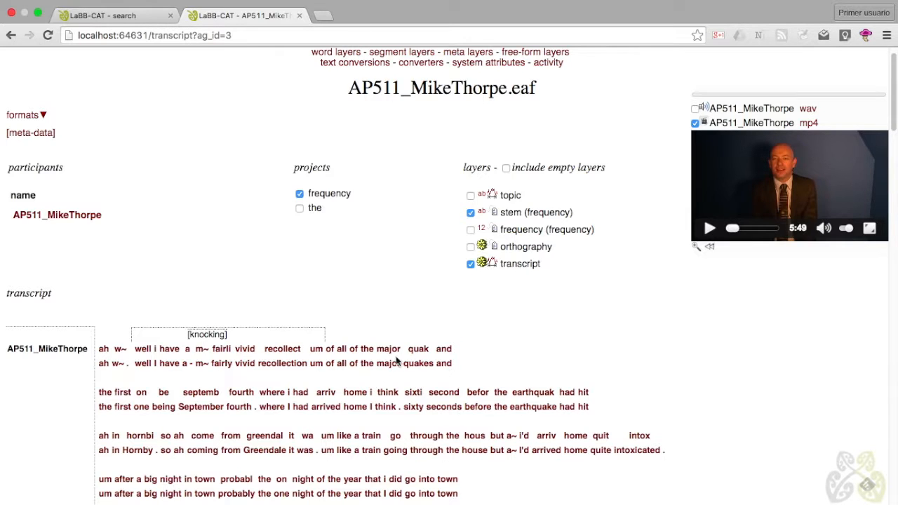
scroll(397, 351, up, 1)
Step: Begin another new word layer with the description "Stem Frequency (Corpus)" and the short description "stem frequency"
click(337, 77)
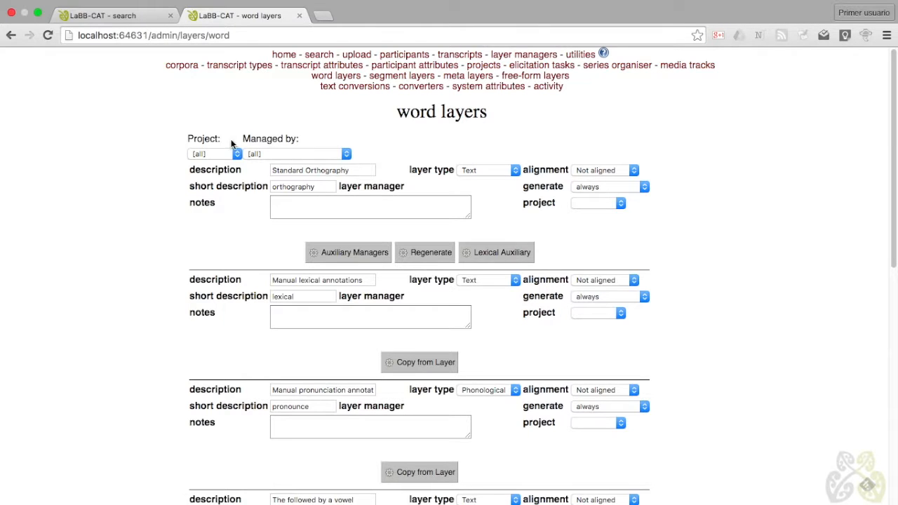
scroll(122, 316, down, 10)
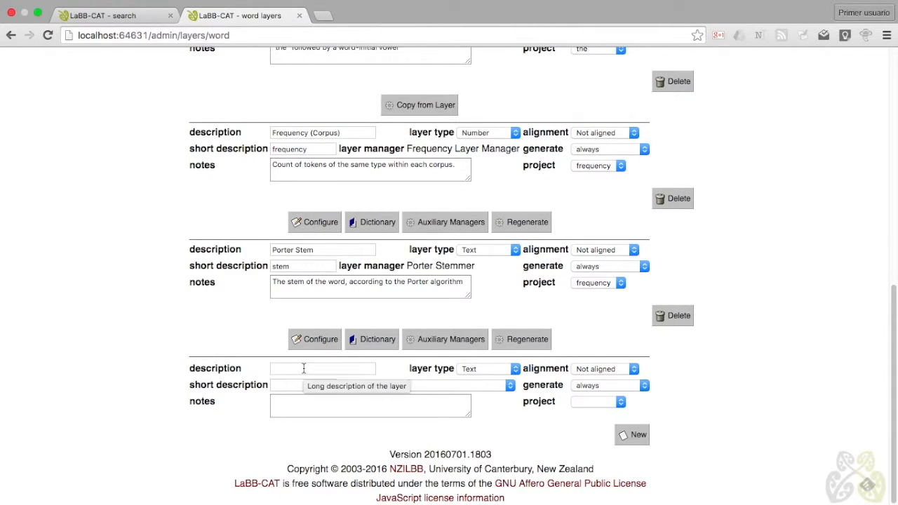
click(304, 368)
text(Ste)
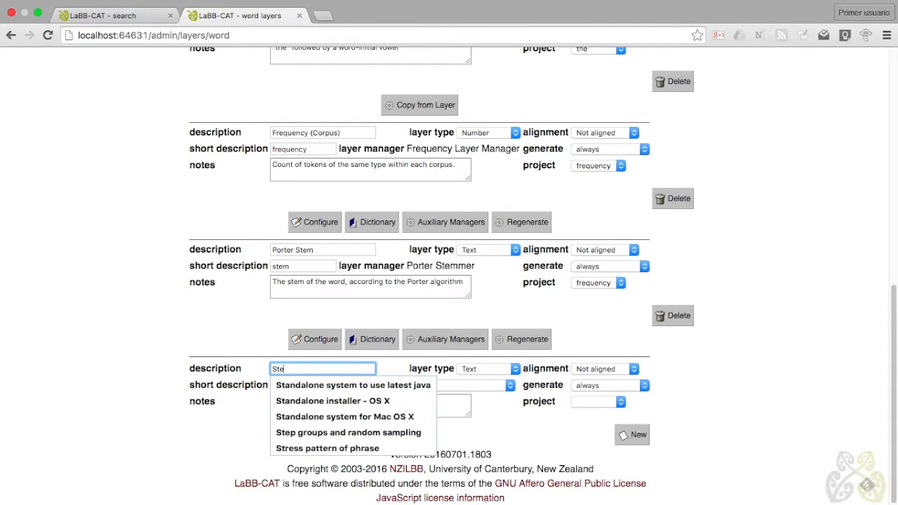
text(m F)
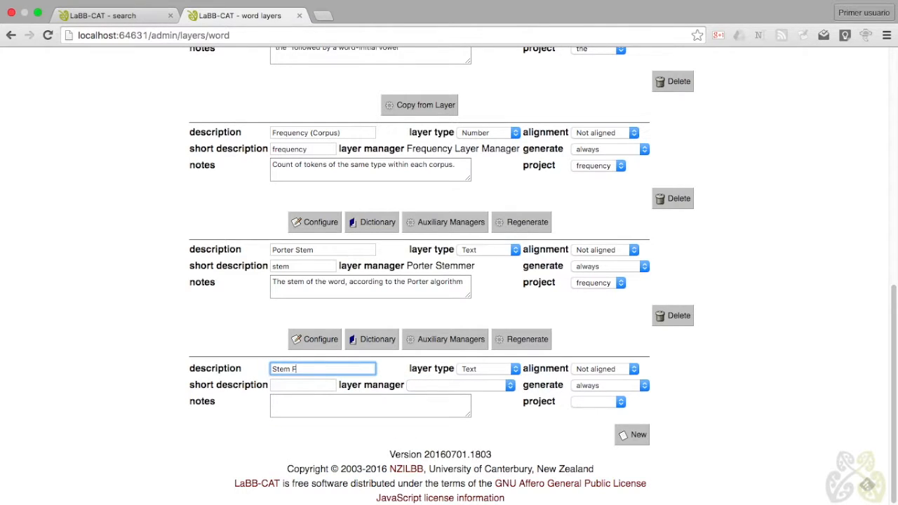
text(requency (Corpus))
click(284, 387)
text(st)
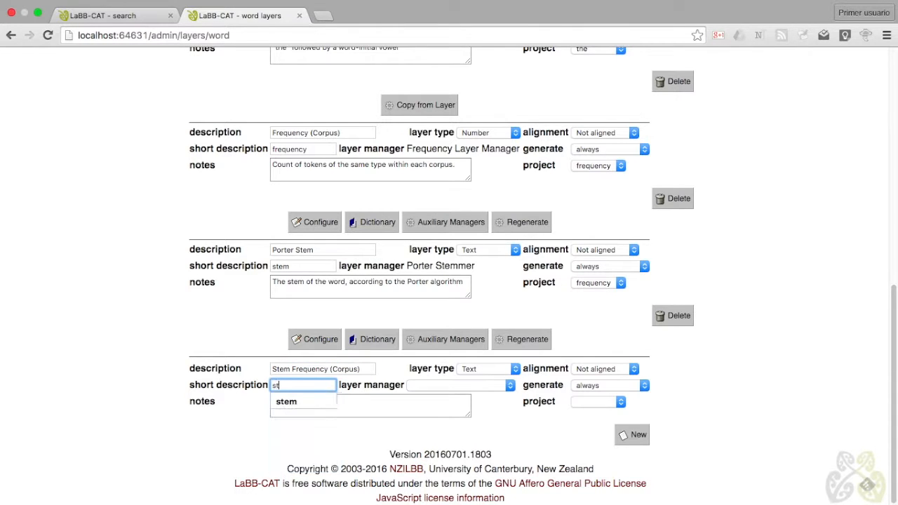
text(em frequency)
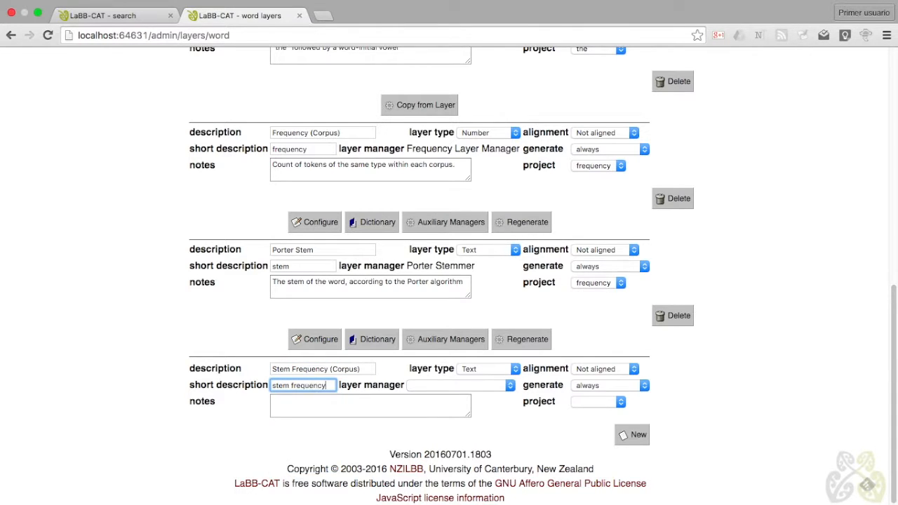
Step: Set the new layer's type to Number, its manager to Frequency Layer Manager and its project to frequency
click(495, 370)
click(493, 379)
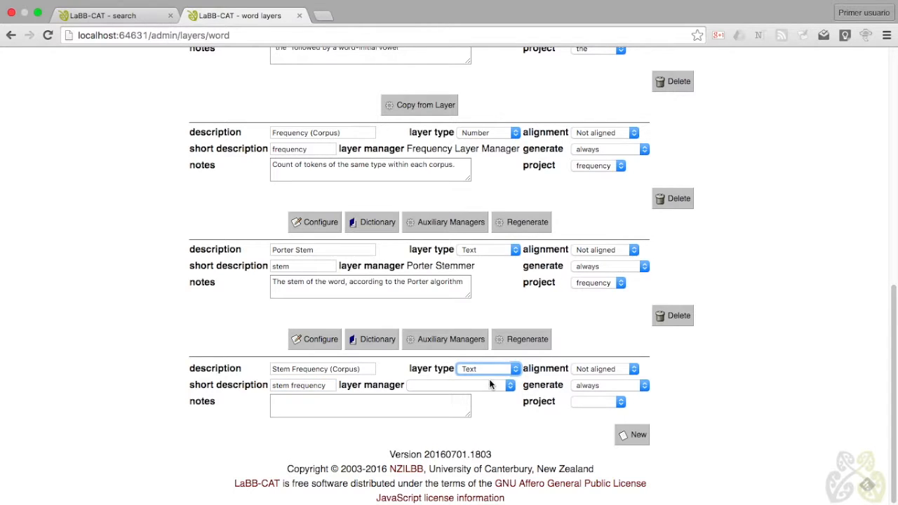
click(455, 389)
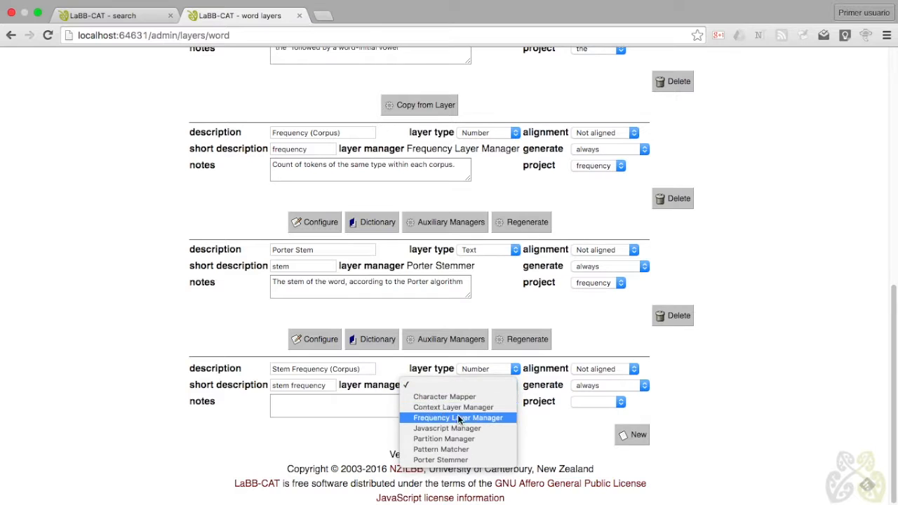
click(483, 418)
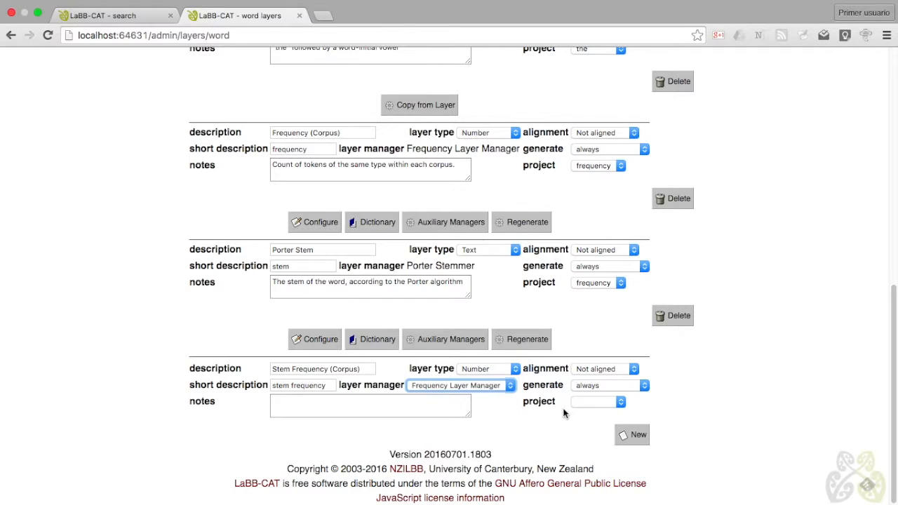
click(601, 402)
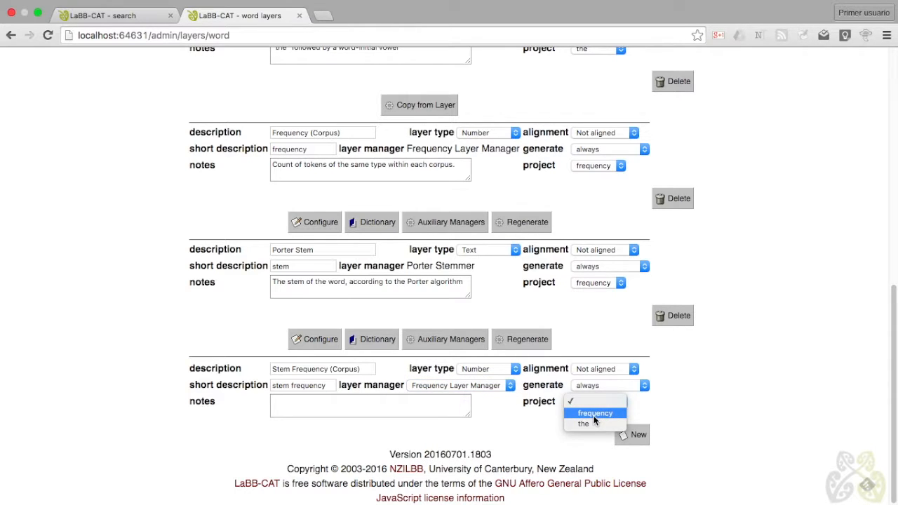
click(594, 414)
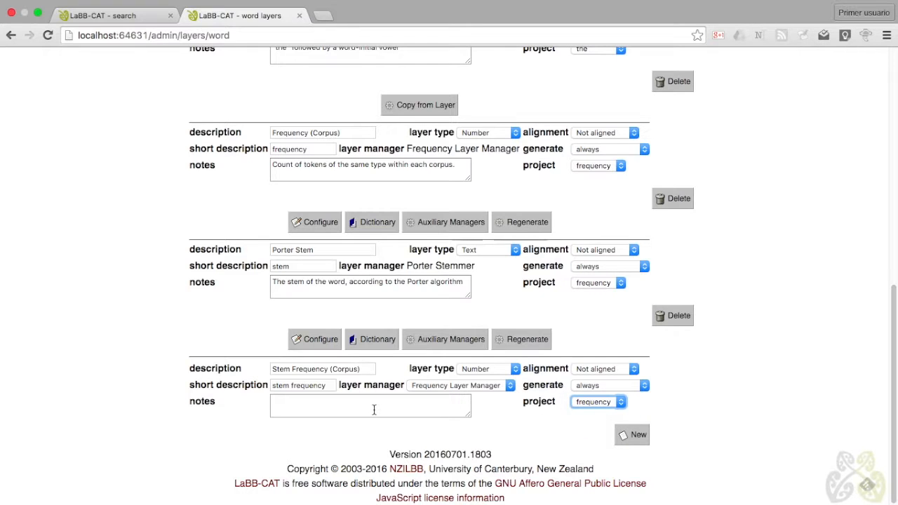
Step: Add the note "Count of tokens of the same stem within each corpus" and create the stem frequency layer
click(374, 409)
text(Count o)
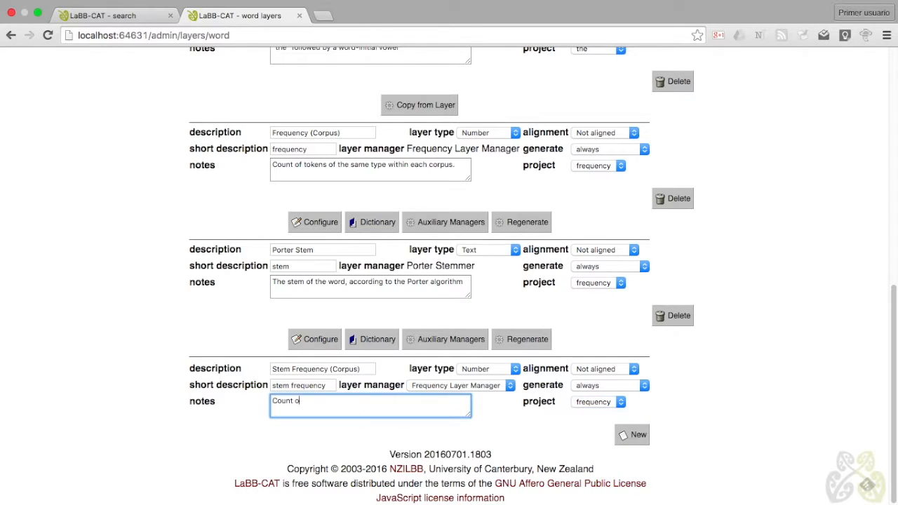
text(f tokens of the same stem within each corpus)
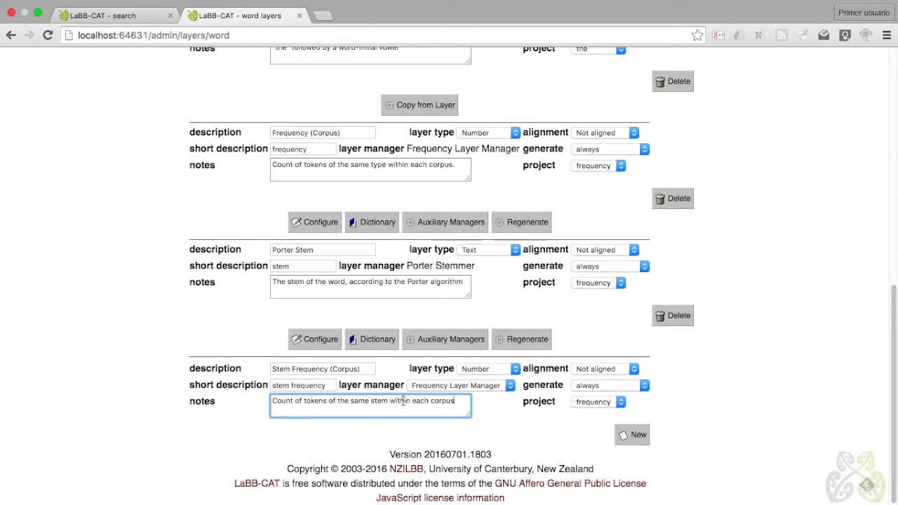
click(638, 437)
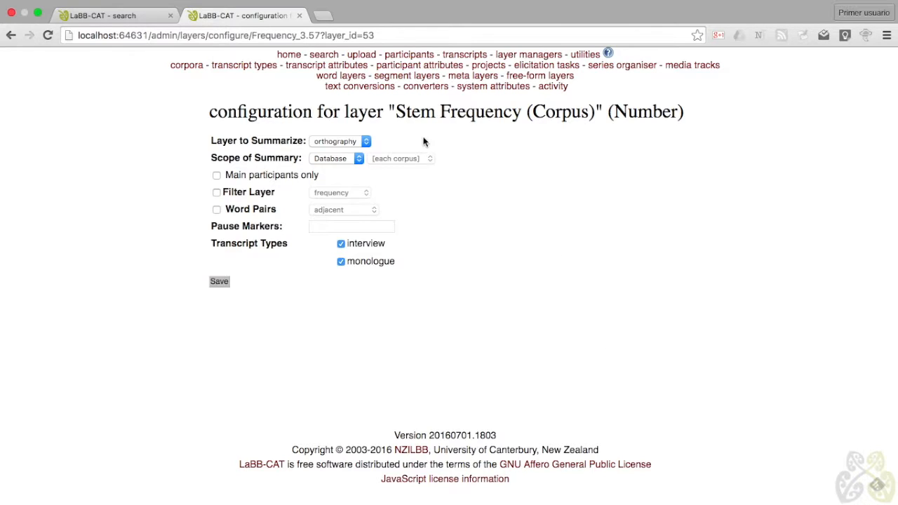
Step: Configure the layer to summarize stem by Corpus for main participants only, save it and regenerate its data across all transcripts
click(348, 144)
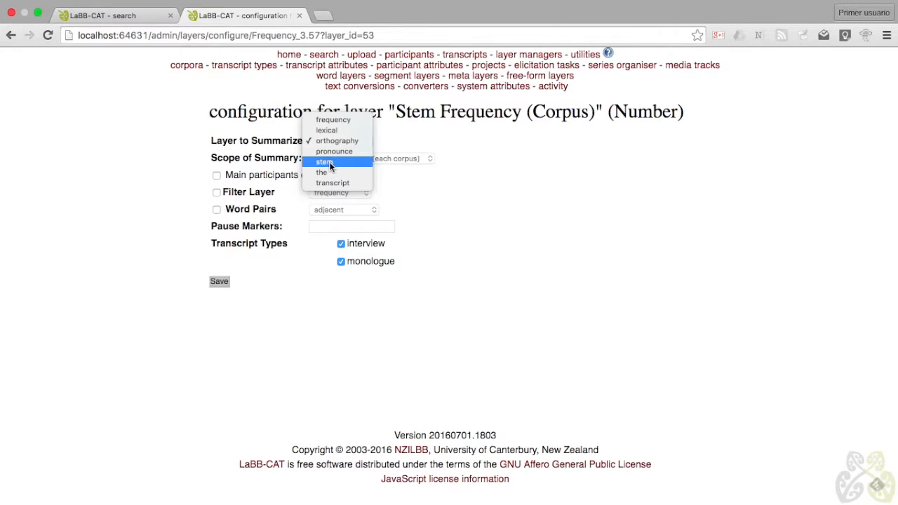
click(329, 165)
click(331, 161)
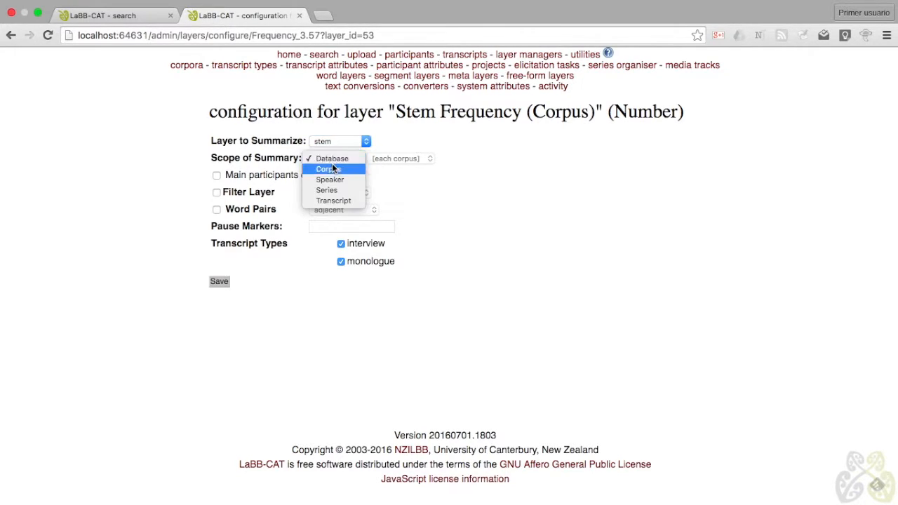
click(330, 169)
click(217, 176)
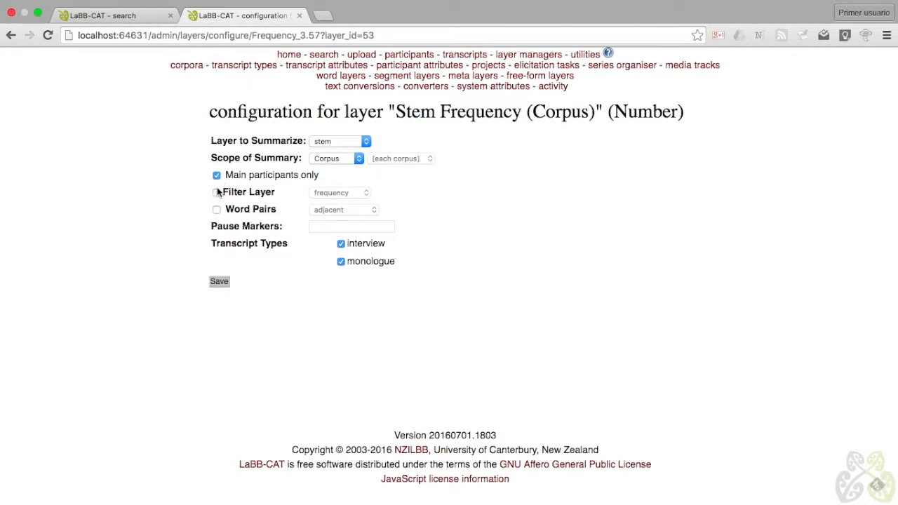
click(220, 281)
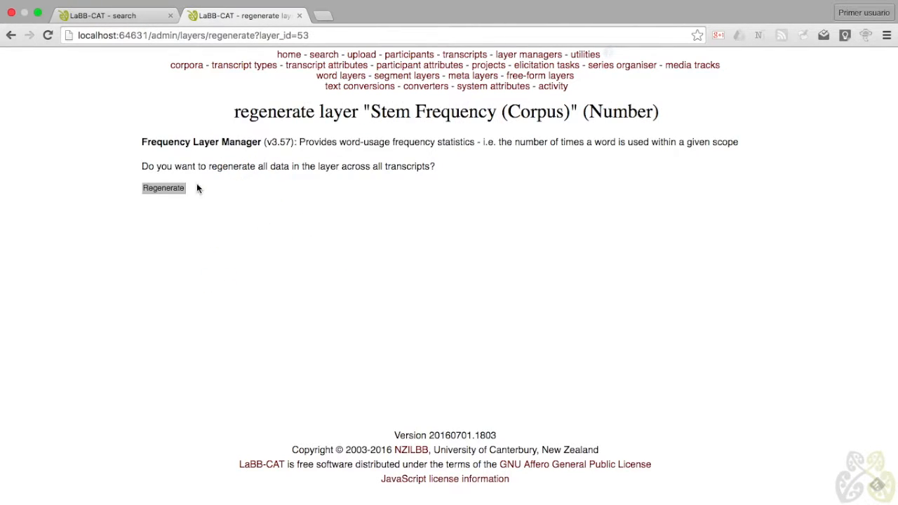
click(166, 188)
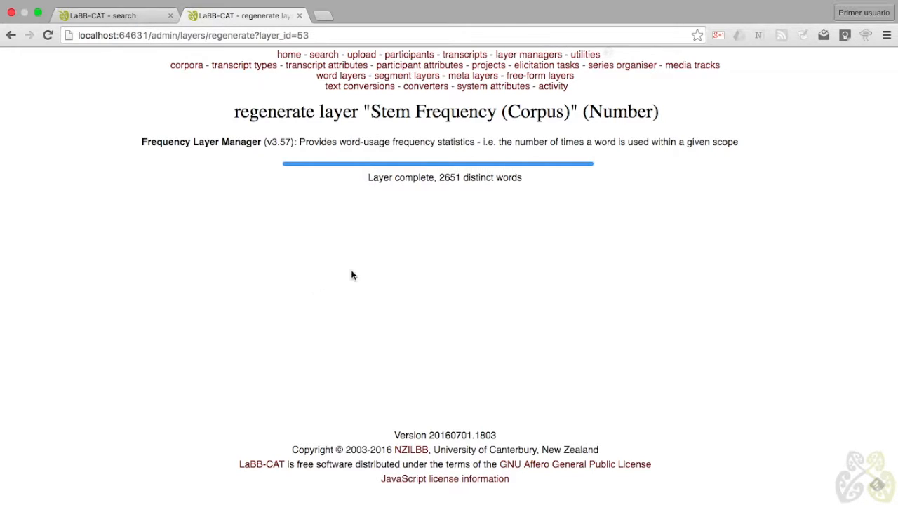
Step: Search all participants' main transcripts for words whose stem frequency is at least 1 and below 2, adding the frequency project's layer
click(326, 56)
click(249, 182)
scroll(268, 282, down, 5)
click(115, 438)
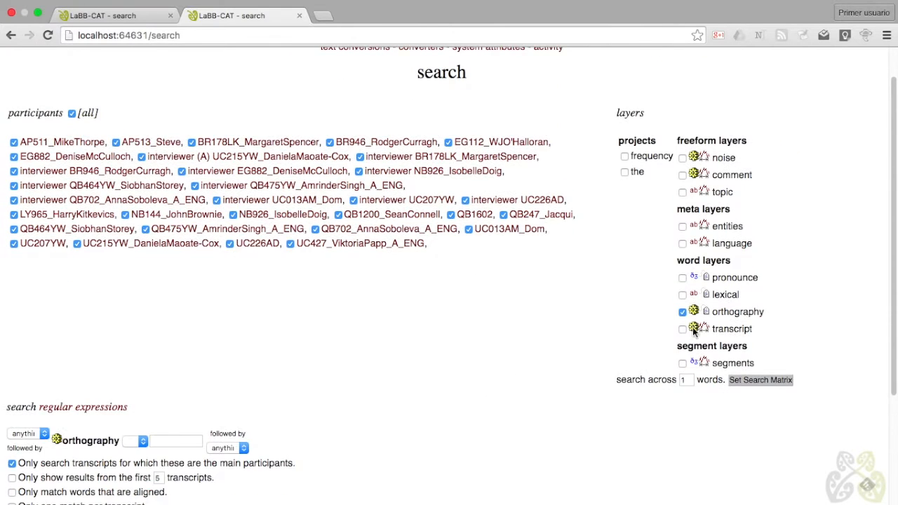
click(169, 278)
text(1)
key(Tab)
text(2)
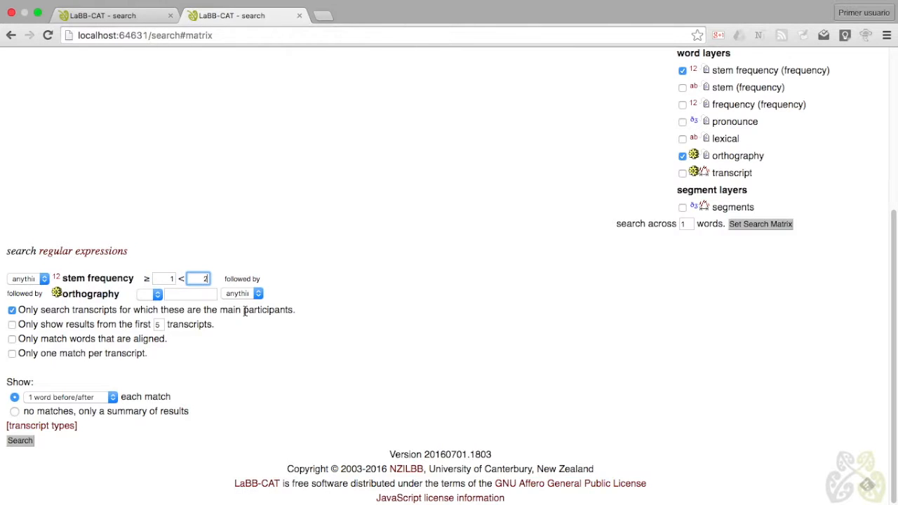
click(20, 441)
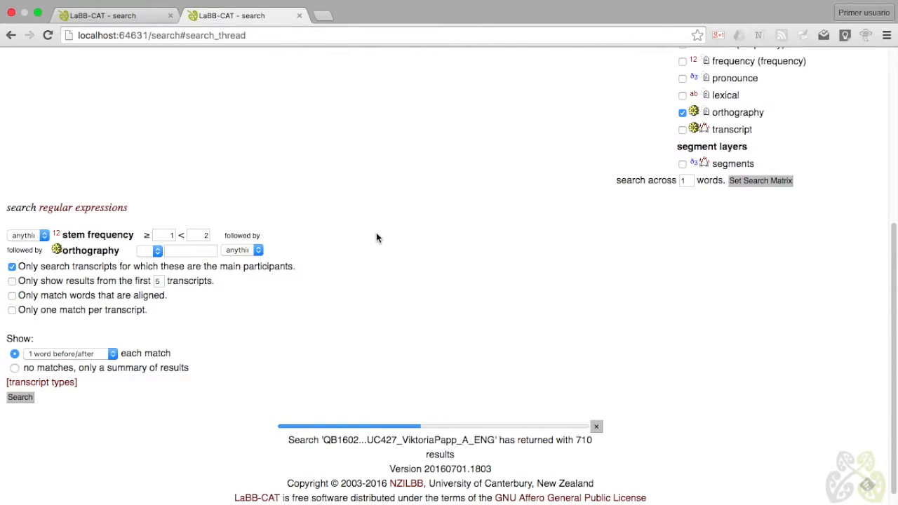
Step: Look through the stem frequency matches, loading 20 more results twice, and close the results page
scroll(407, 242, down, 5)
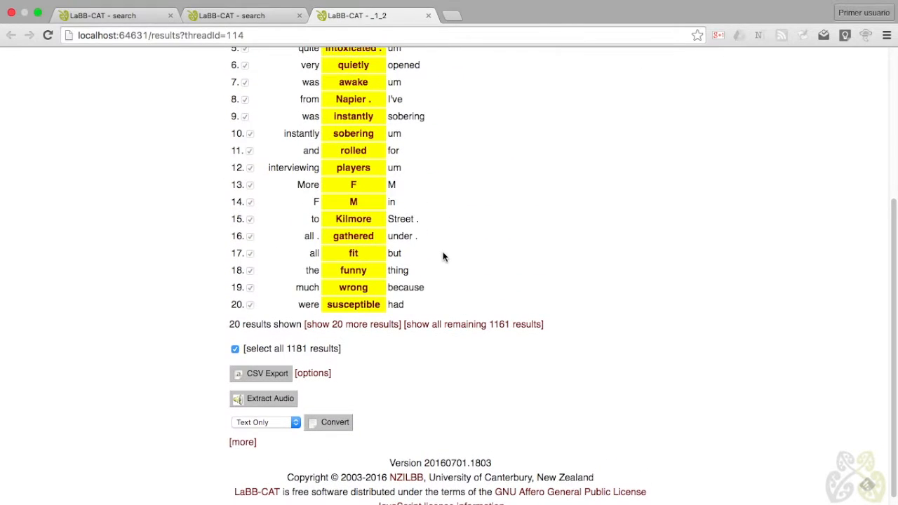
scroll(475, 256, up, 1)
scroll(476, 256, up, 1)
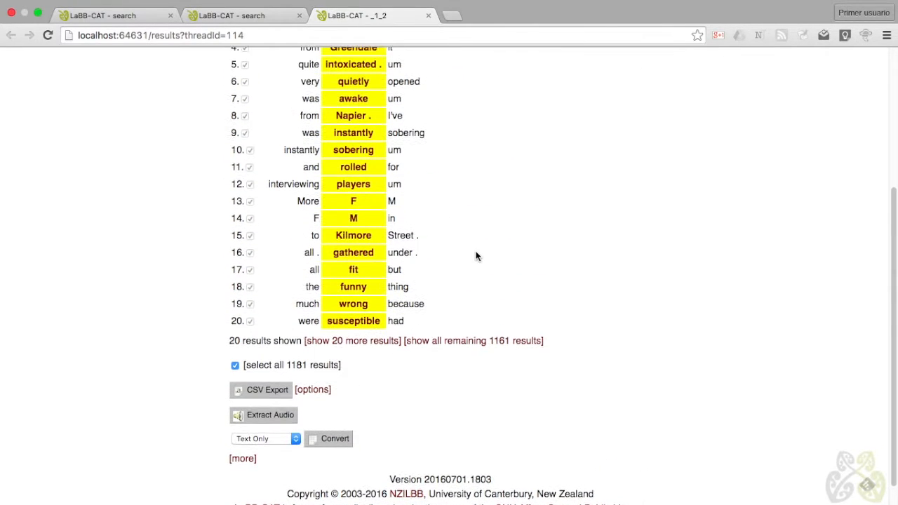
click(371, 344)
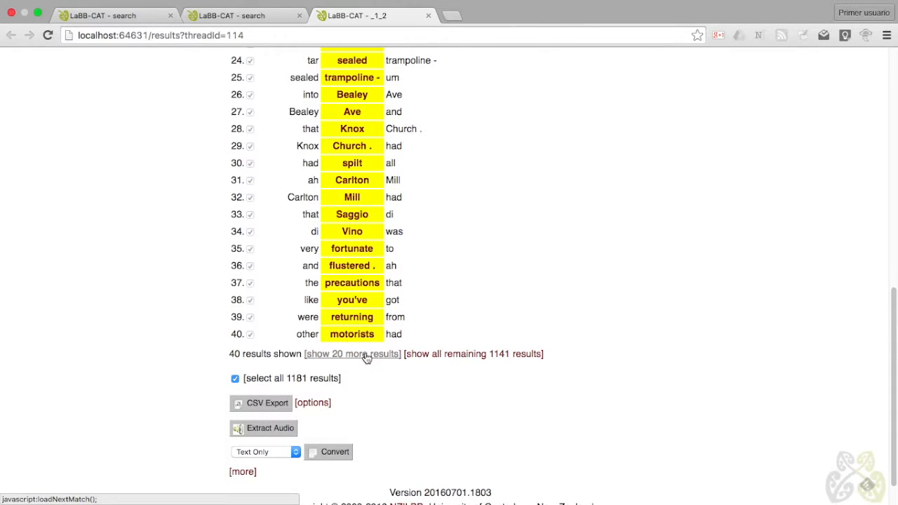
click(366, 355)
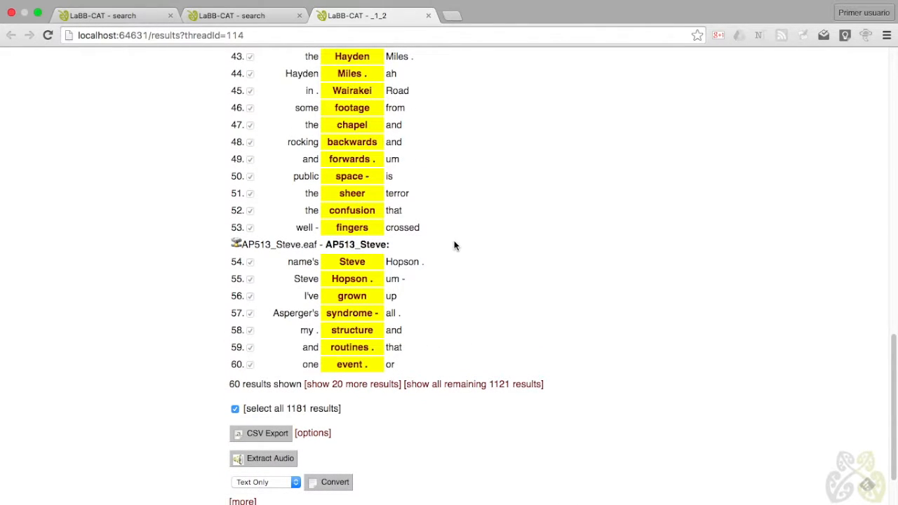
click(429, 15)
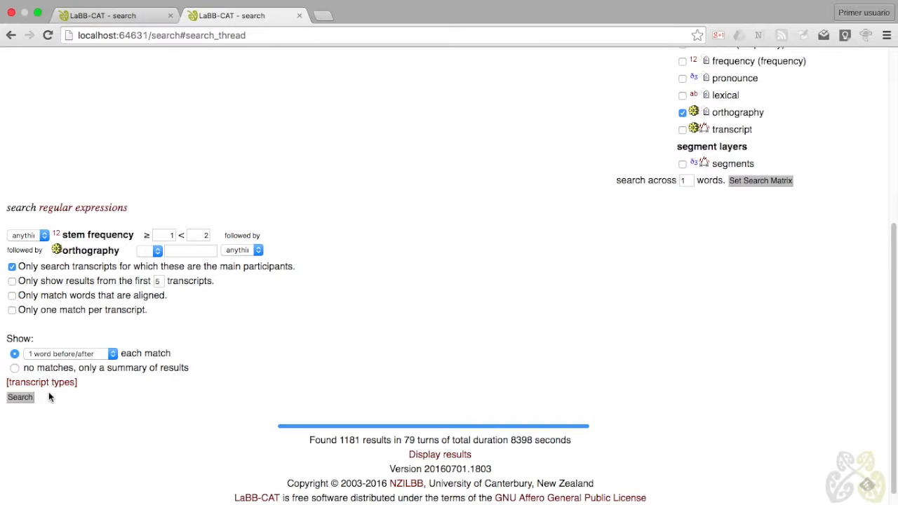
Step: Remove stem frequency from the search matrix so that only the orthography layer is searched
scroll(613, 145, up, 2)
scroll(614, 145, up, 6)
click(683, 317)
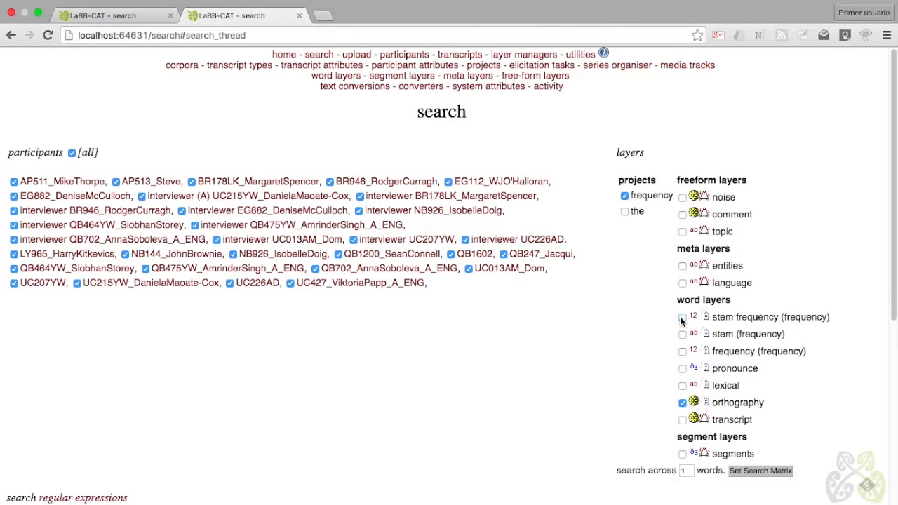
click(764, 475)
Step: Search the orthography layer for "ah", look through the matches and close the results page
click(182, 287)
text(ah)
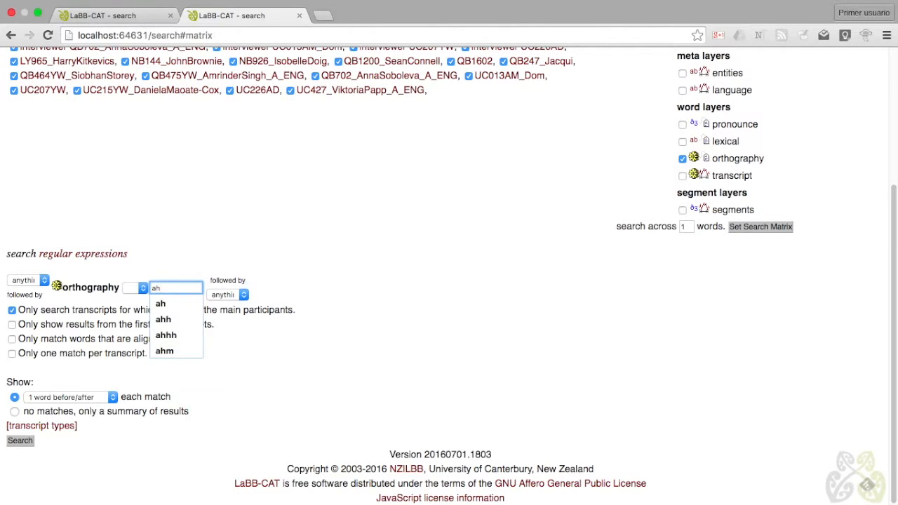
click(19, 440)
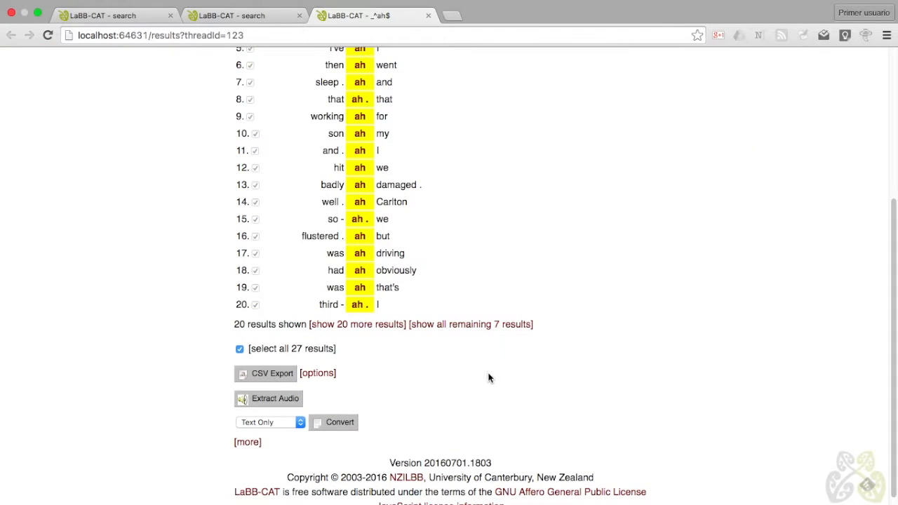
scroll(489, 378, up, 3)
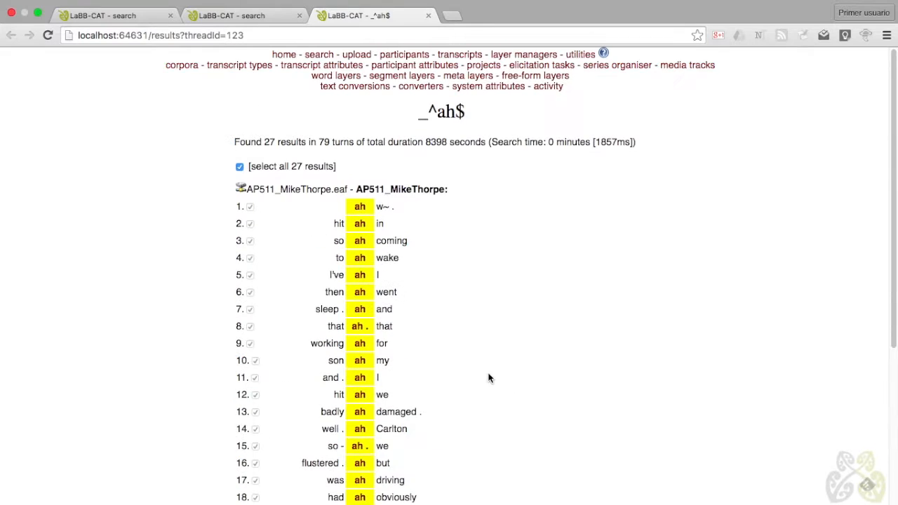
scroll(489, 378, down, 5)
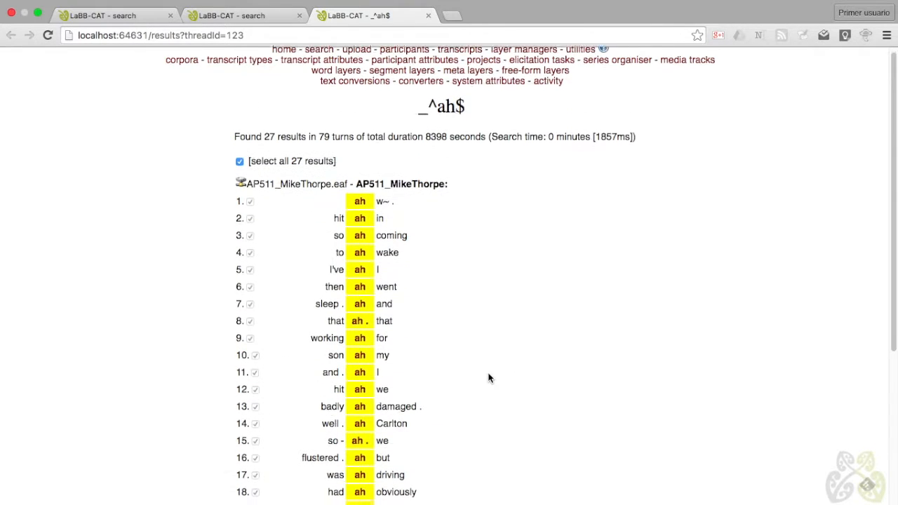
click(428, 15)
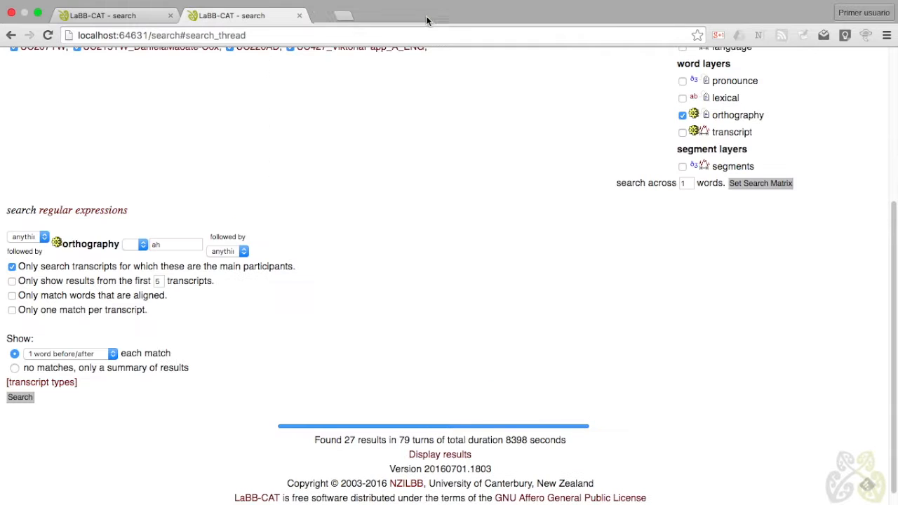
Step: Search the orthography layer for the spelling "ahh", look through the matches and close the results page
click(167, 244)
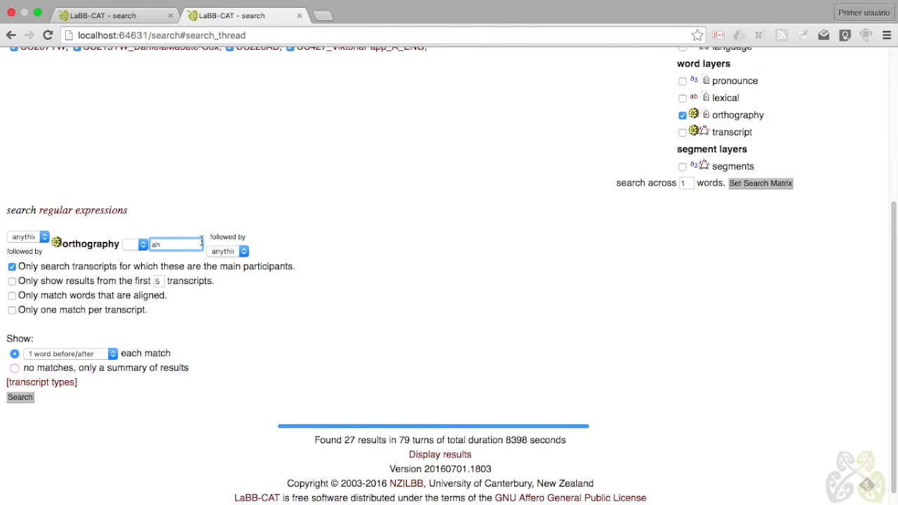
text(h)
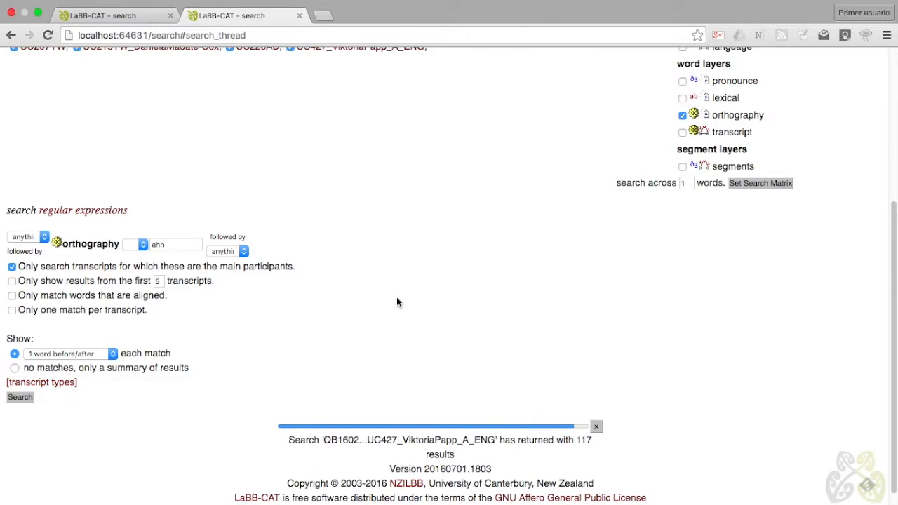
scroll(421, 302, down, 5)
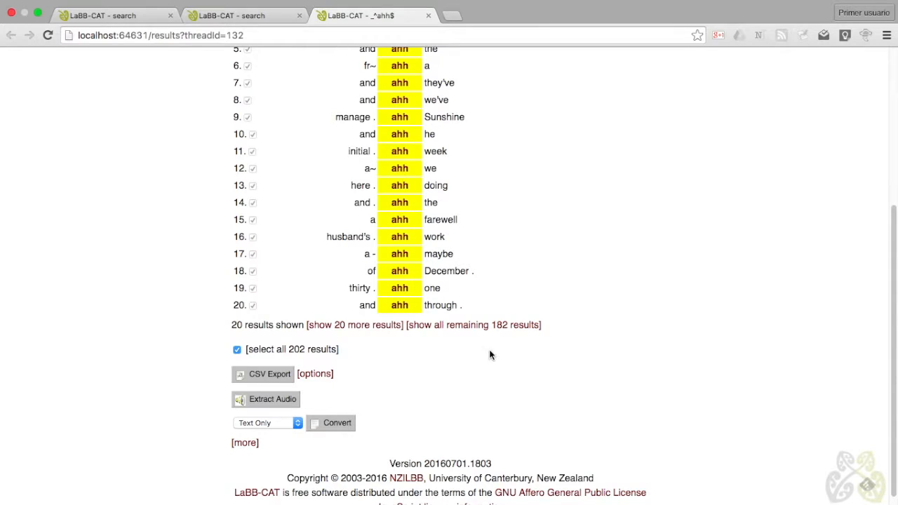
scroll(489, 354, up, 5)
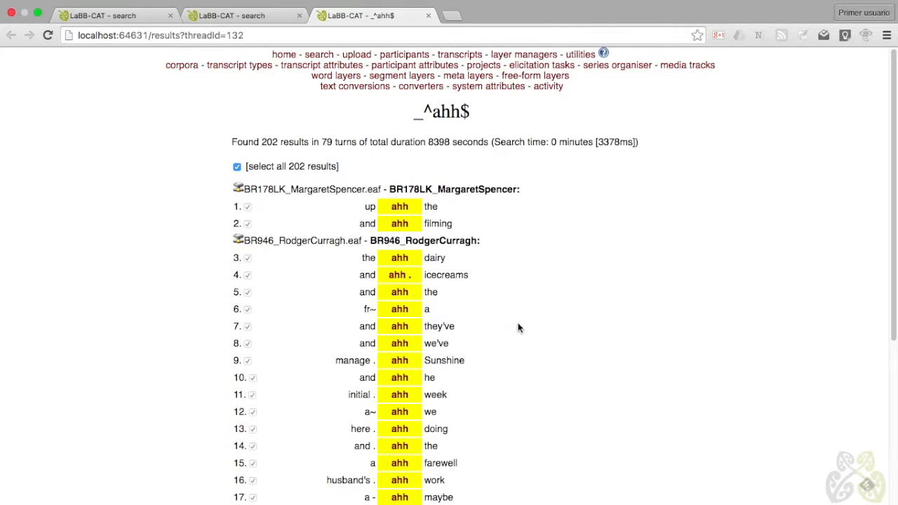
click(428, 15)
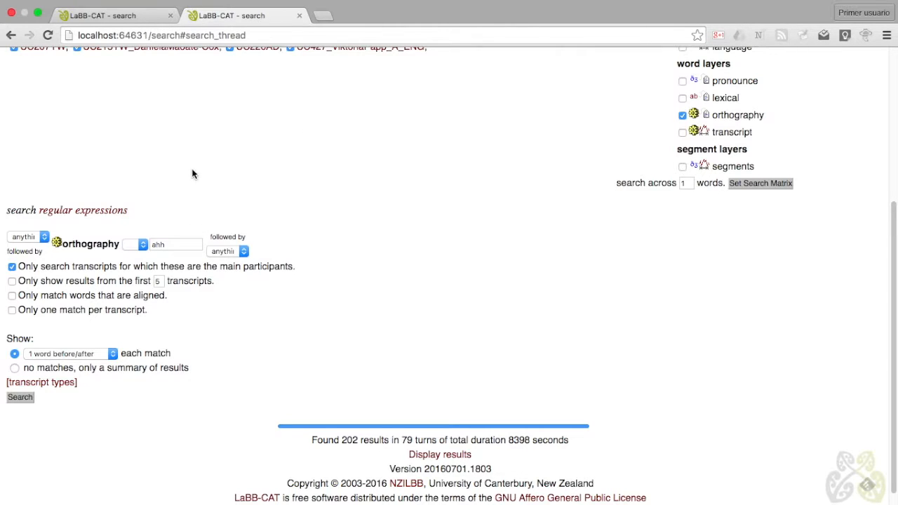
Step: Search the orthography layer with the regular expression "a+h+" to match every spelling variant, and close the results page
click(179, 244)
key(BackSpace)
key(BackSpace)
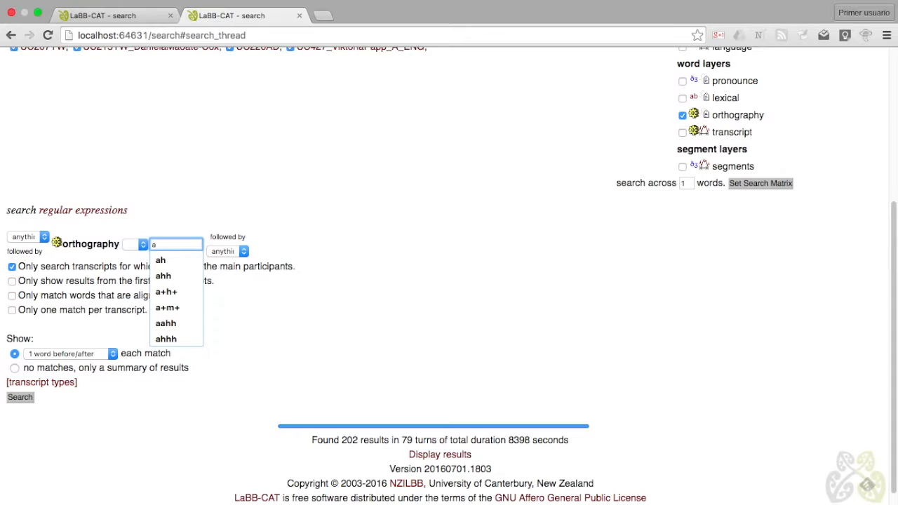
text(+)
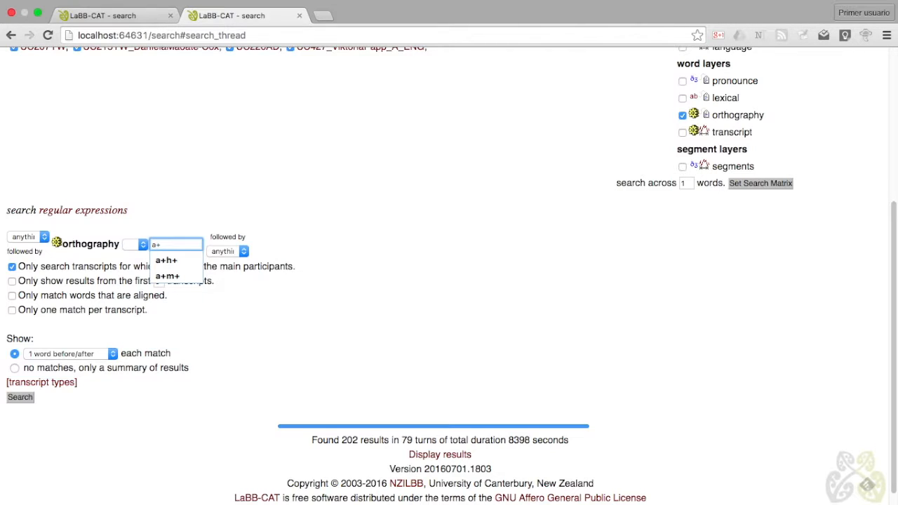
text(h)
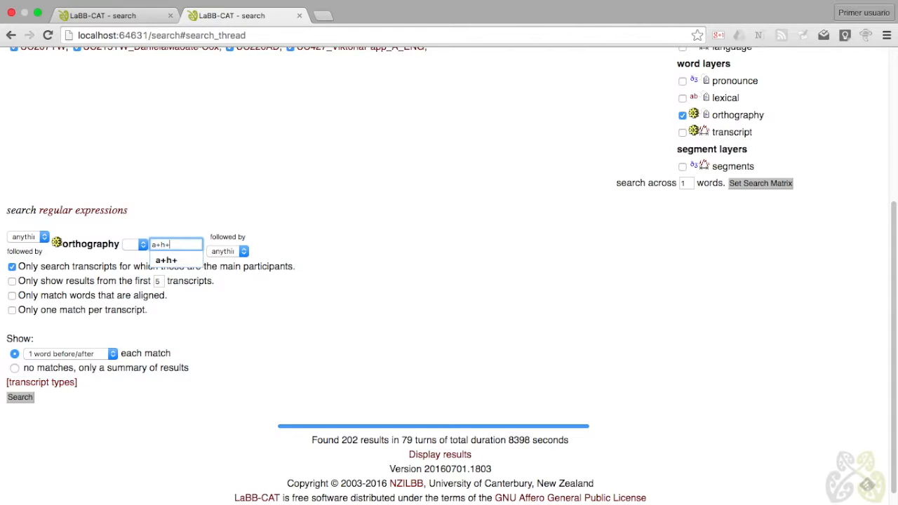
text(+)
click(338, 451)
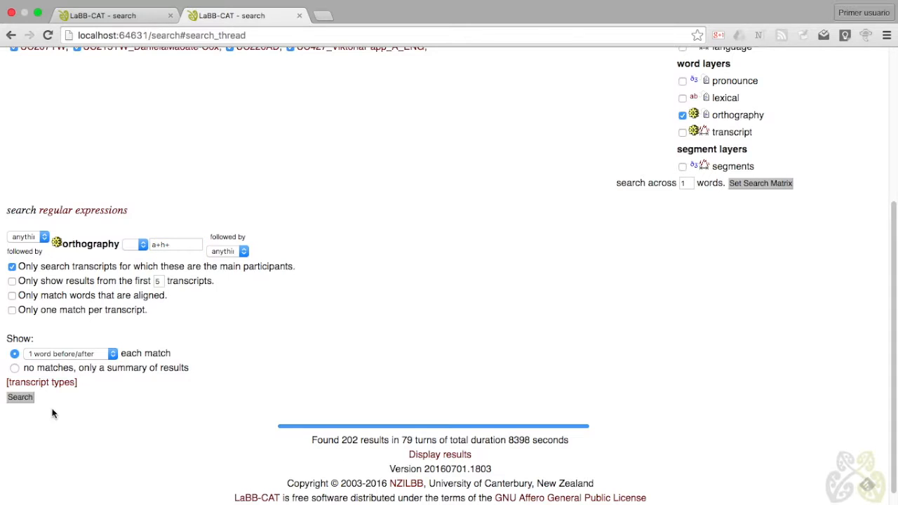
click(21, 398)
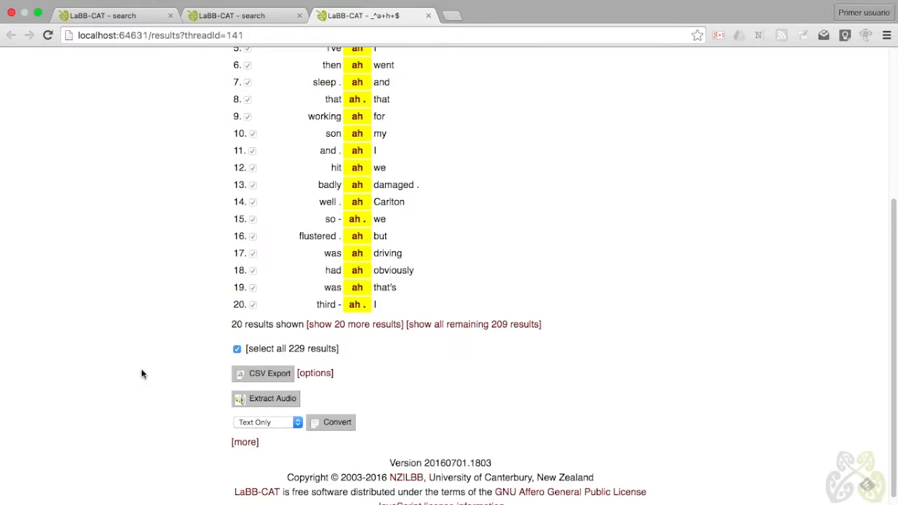
click(428, 15)
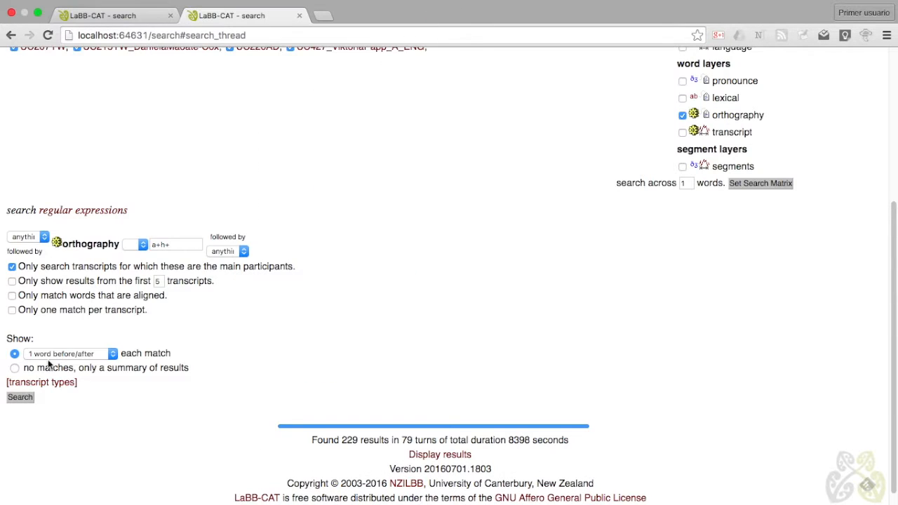
Step: Search the orthography layer for "mm" and close the results page
drag(181, 243, 142, 245)
text(mm)
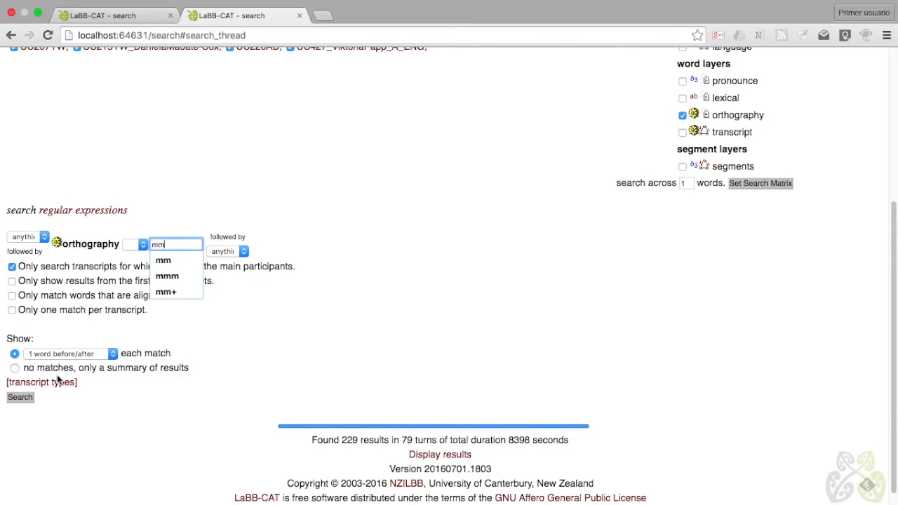
click(21, 398)
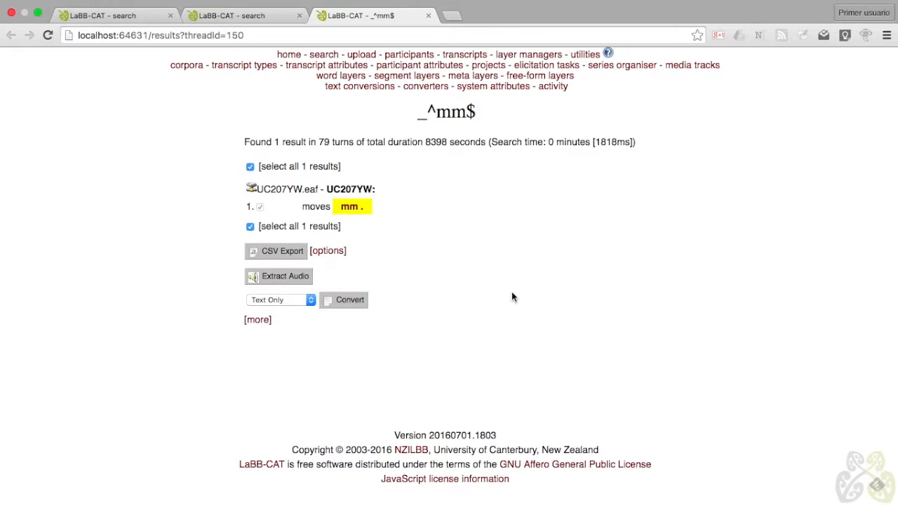
click(429, 16)
Step: Search the orthography layer with the regular expression "mm+" and display the matches
click(176, 245)
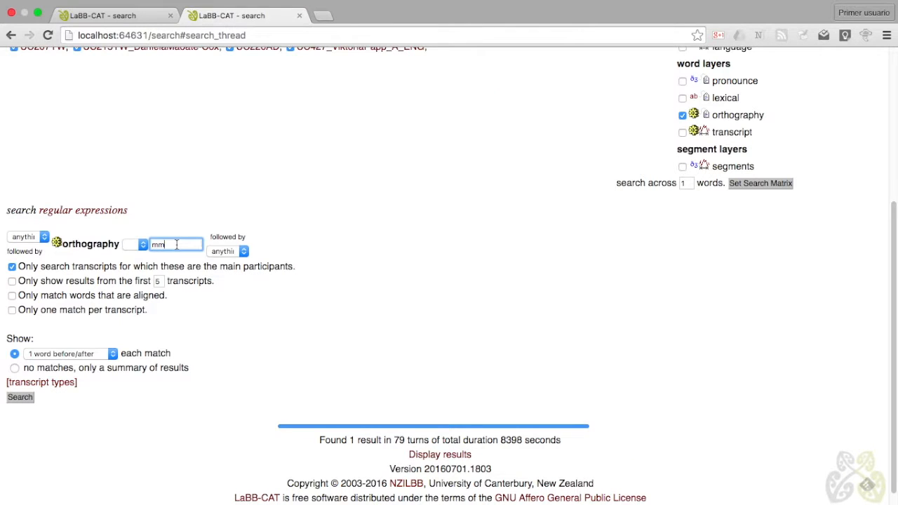
key(BackSpace)
text(+)
click(280, 338)
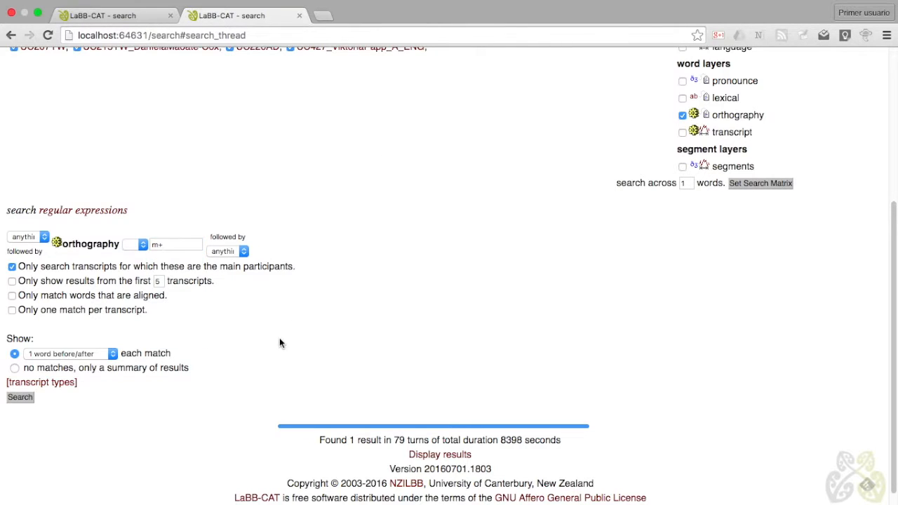
click(178, 244)
text(m)
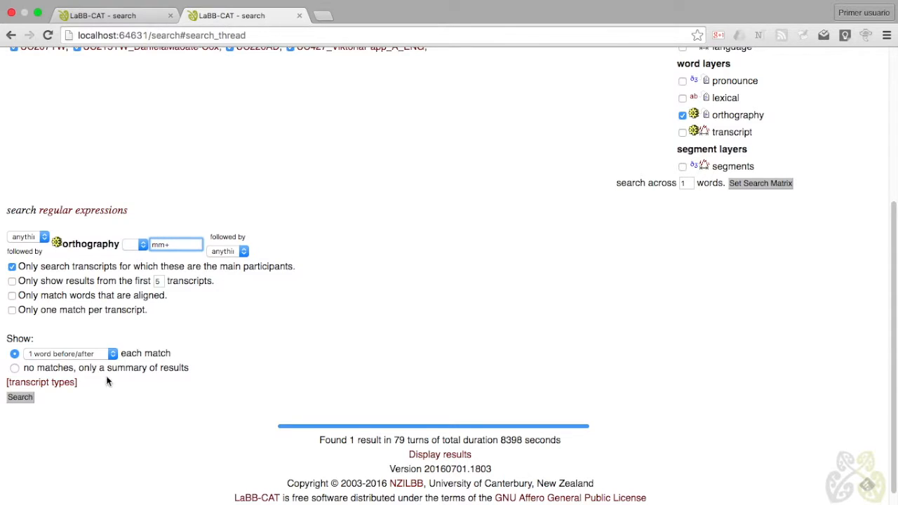
click(23, 398)
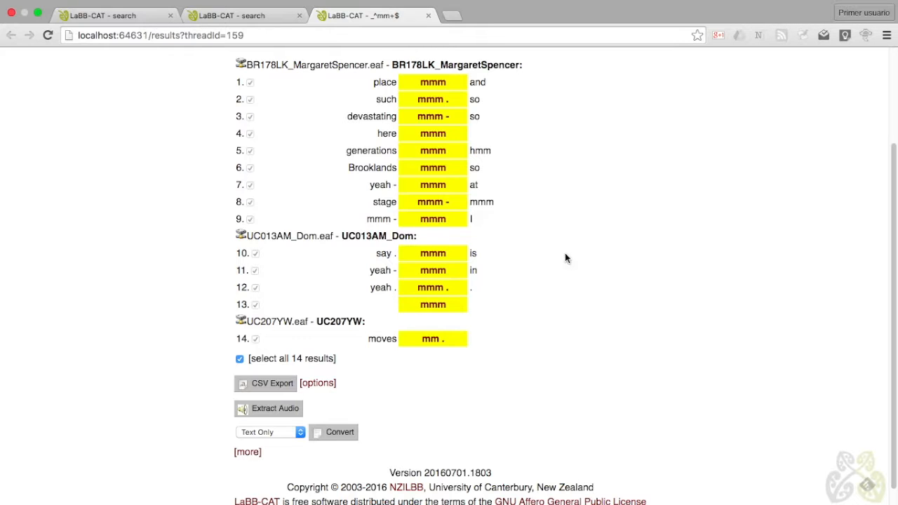
Step: Create a new project named "pauses" with the description "Pauses"
scroll(600, 279, up, 4)
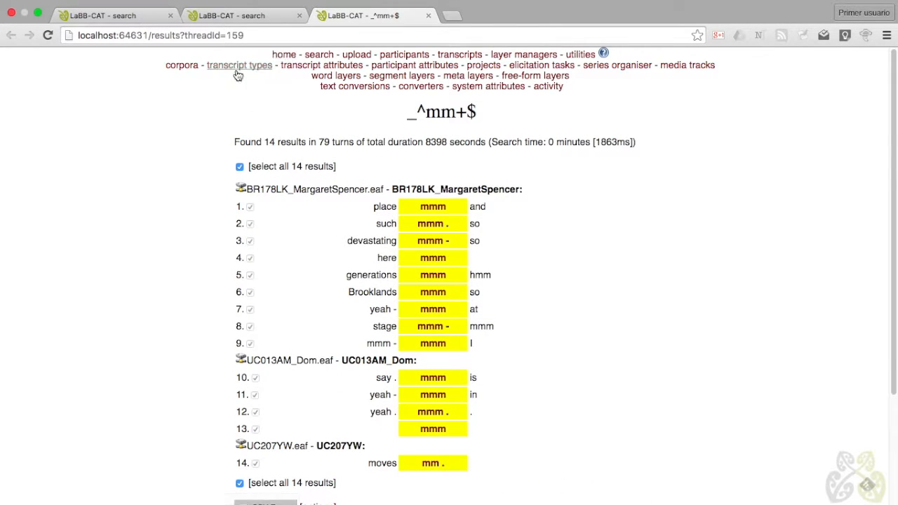
click(484, 65)
click(274, 297)
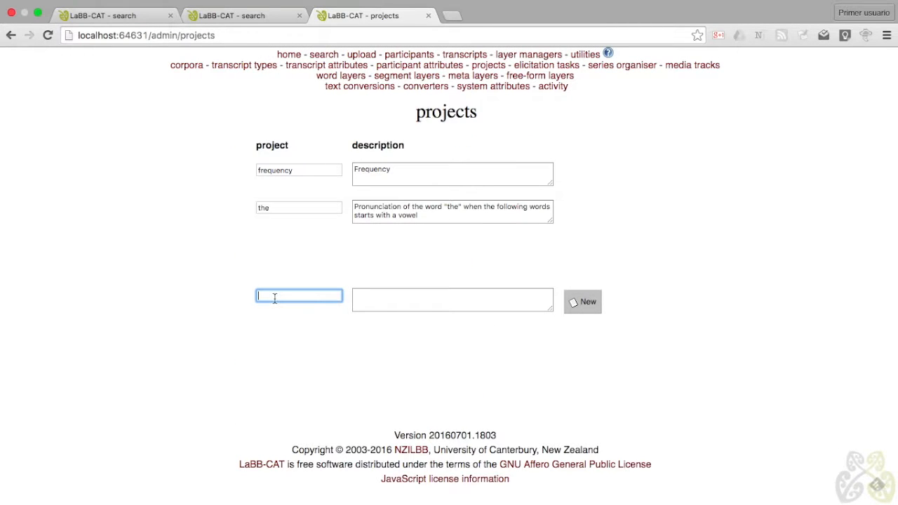
text(causes)
key(Tab)
key(shift+Tab)
text(pauses)
key(Tab)
text(Pauses)
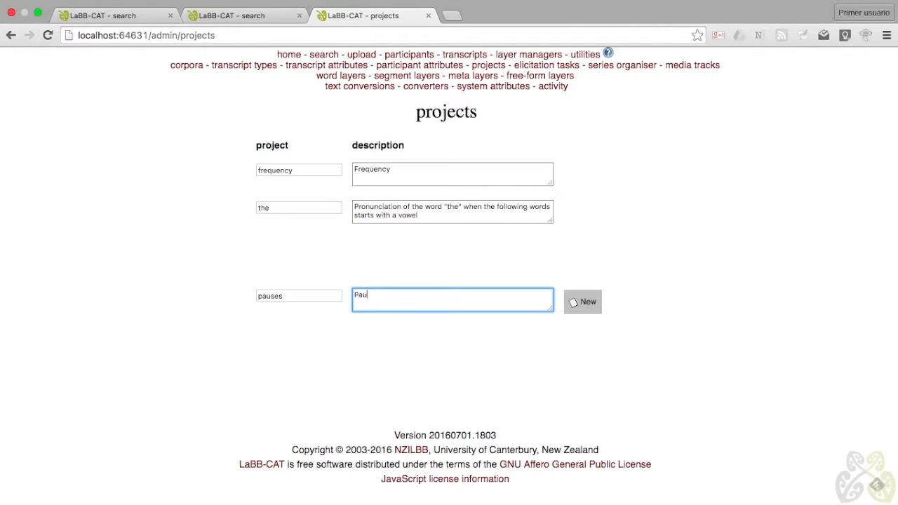
click(588, 304)
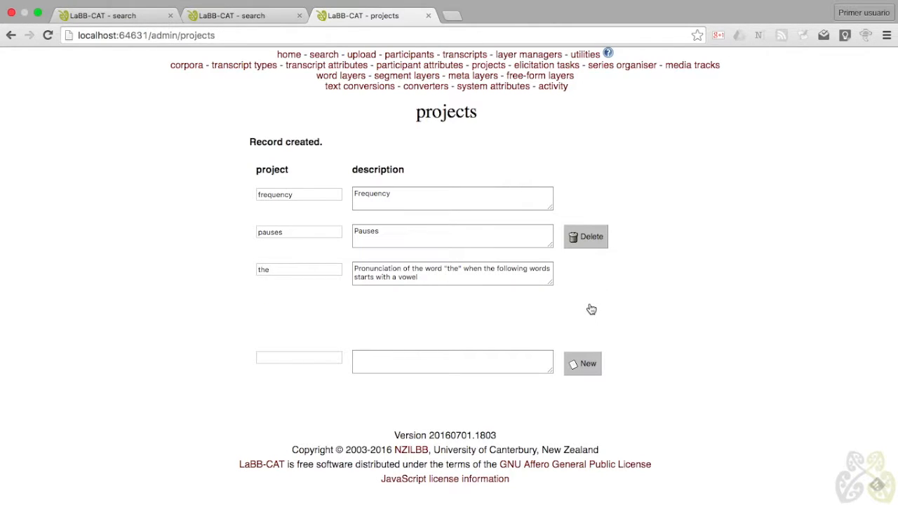
Step: Enter a new word layer with the description "Filled Pauses" and the short description "pause"
click(353, 77)
scroll(747, 302, down, 20)
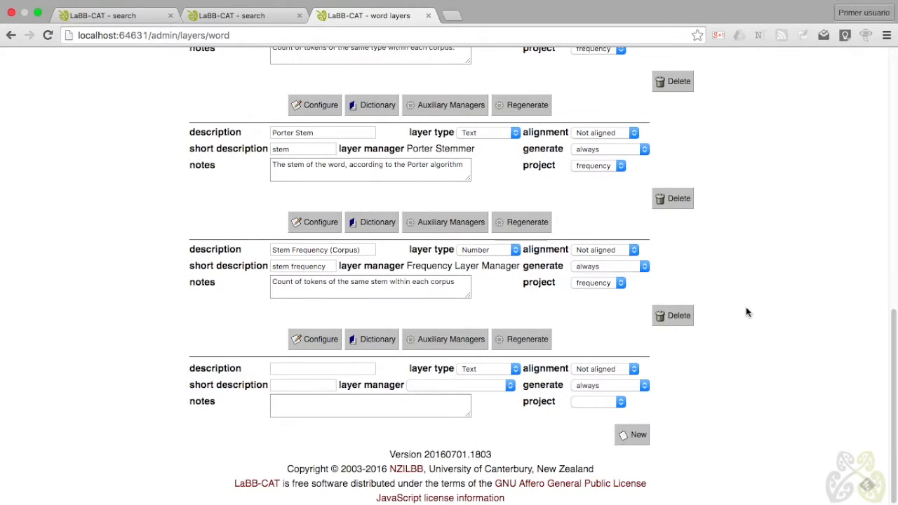
click(317, 370)
text(Fill)
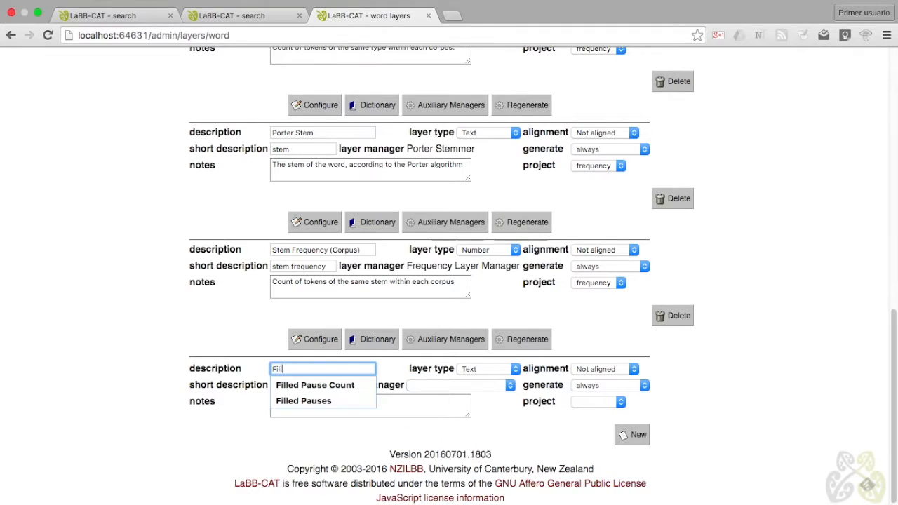
text(ed Pauses)
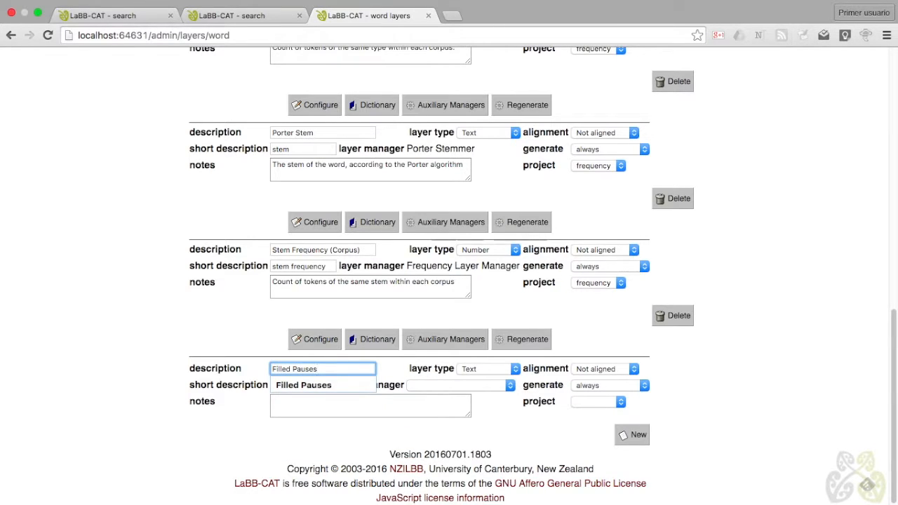
click(385, 399)
click(293, 385)
text(pause)
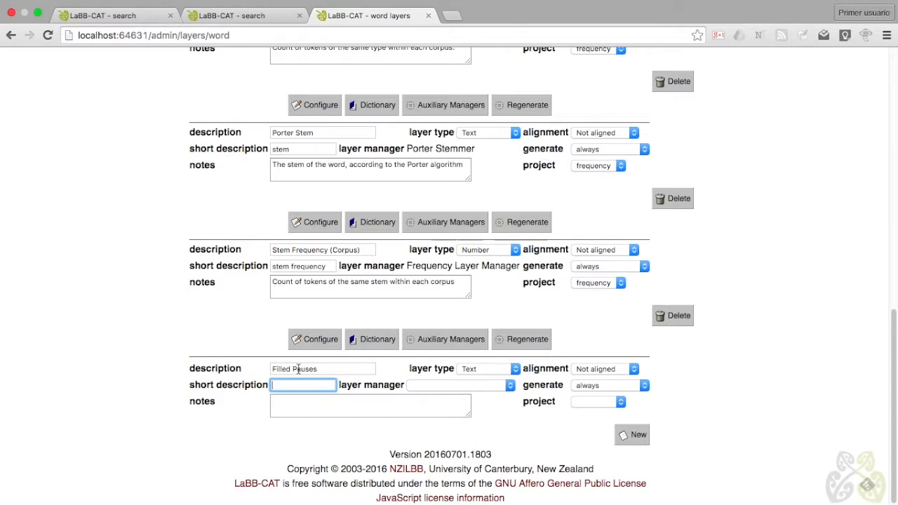
click(497, 412)
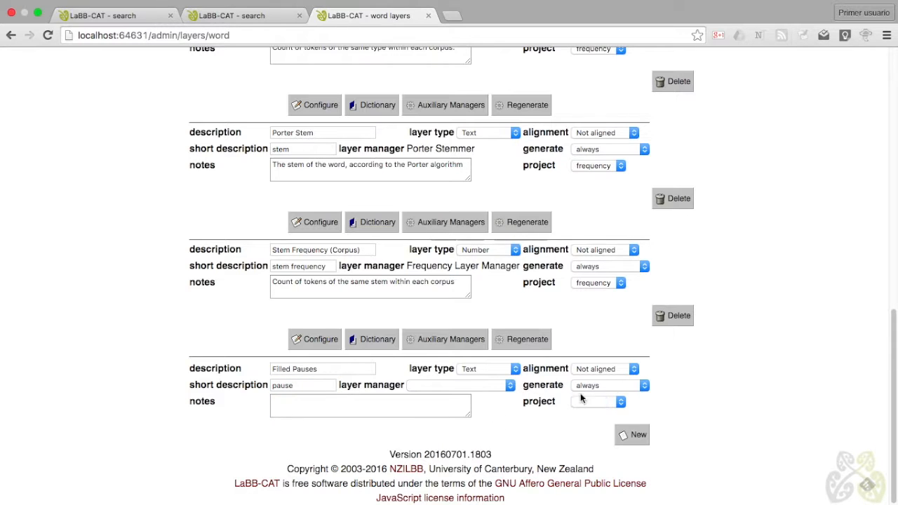
Step: Create the Filled Pauses layer with the Pattern Matcher manager, project "pauses" and the notes "Filled pauses annotated by regular expression"
click(485, 386)
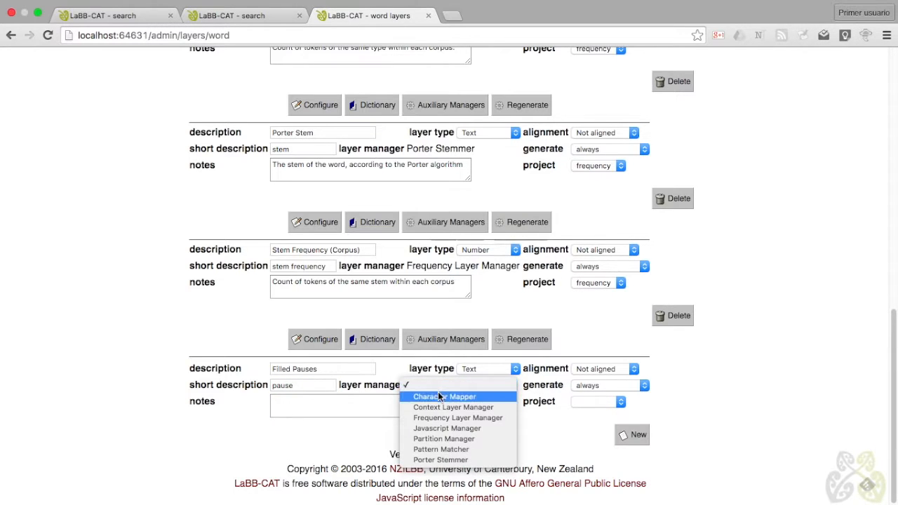
click(436, 449)
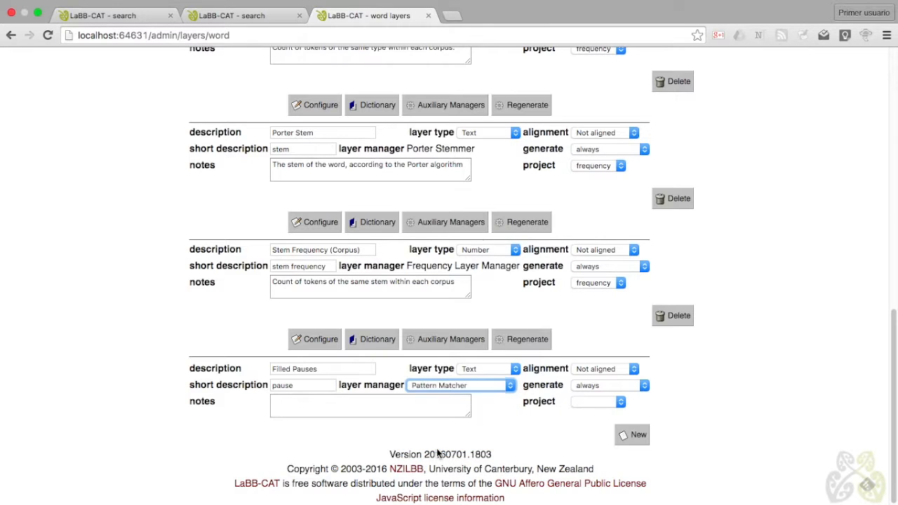
click(602, 402)
click(593, 425)
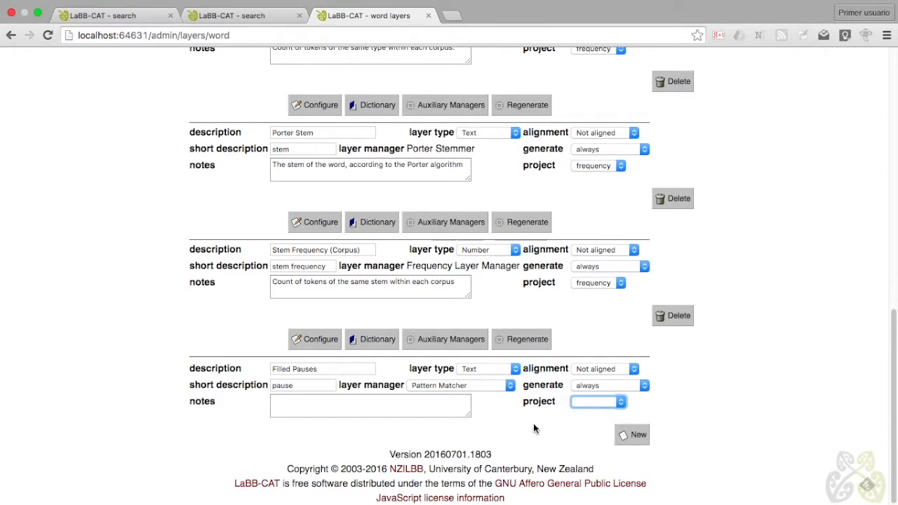
click(357, 405)
text(Filled pauses annotated by regular ex)
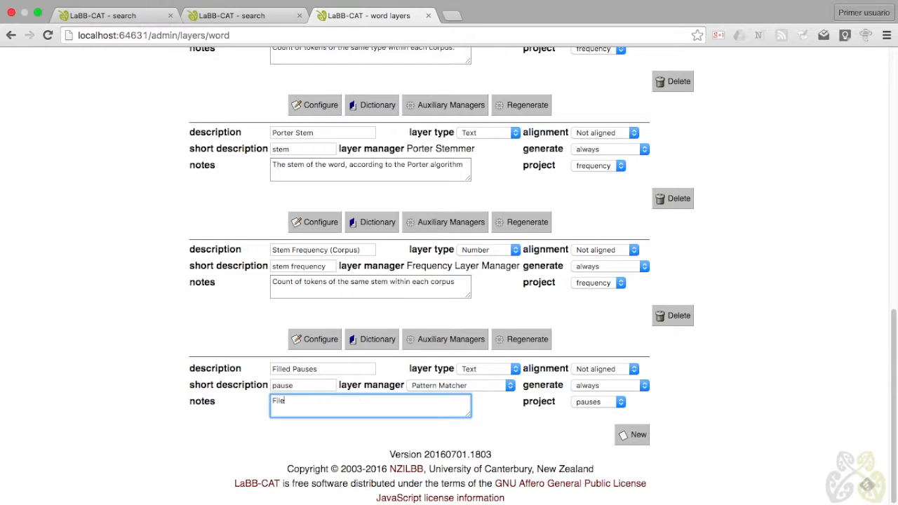
text(pression)
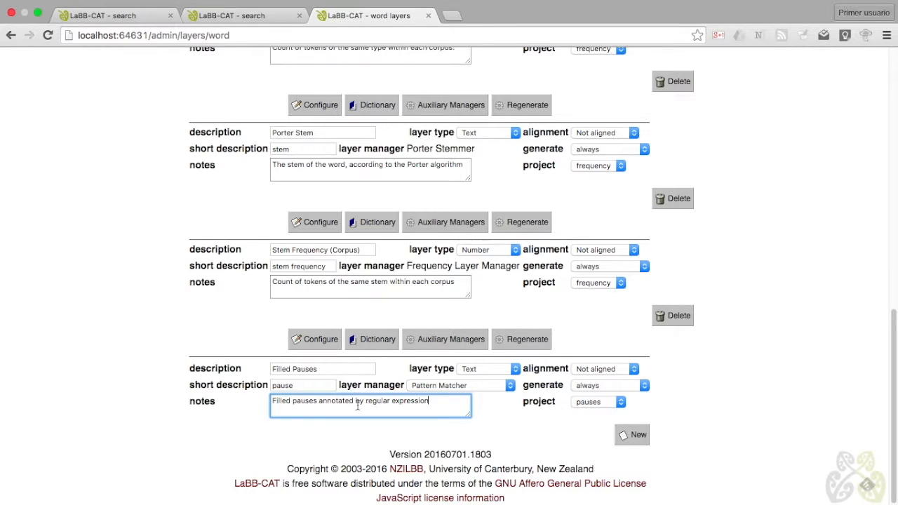
click(640, 437)
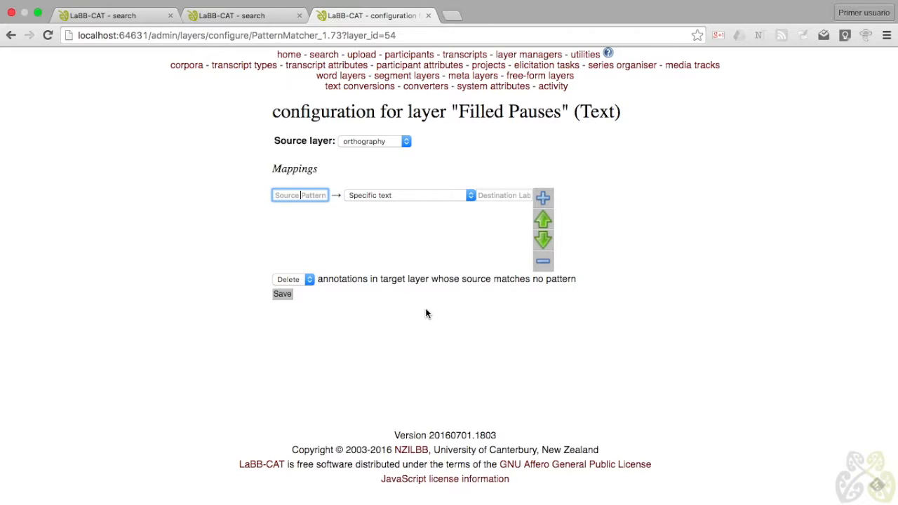
Step: Map the source pattern "a+h+" to the specific text "ah" in the layer configuration
text(a+h+)
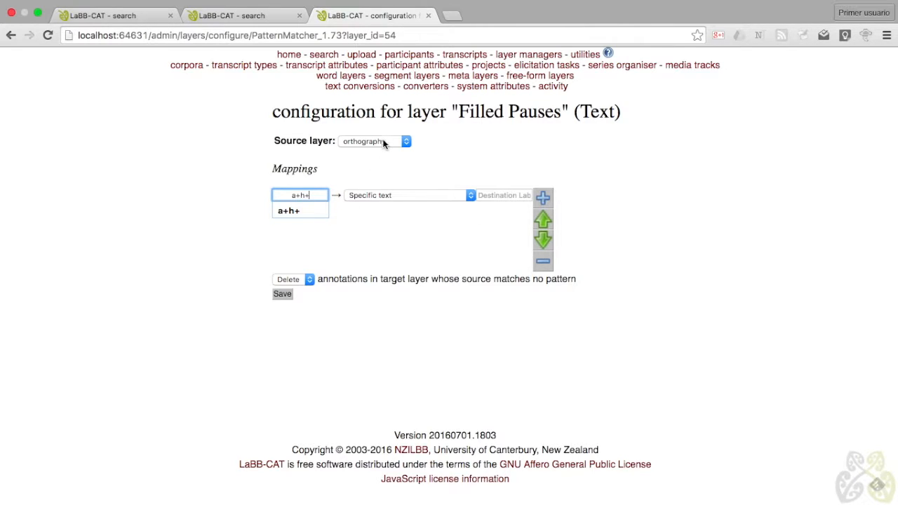
click(505, 196)
text(ah)
click(494, 242)
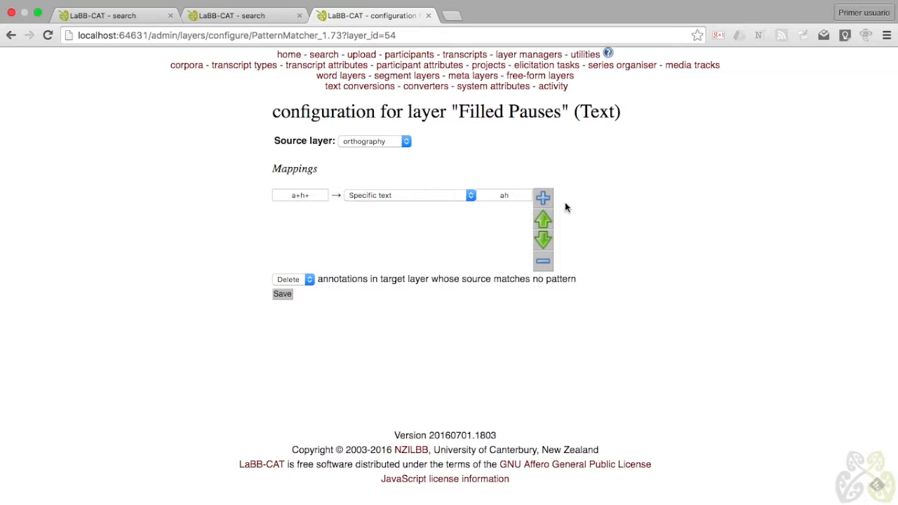
Step: Add a second mapping from the pattern "mm+" to the specific text "mm"
click(543, 199)
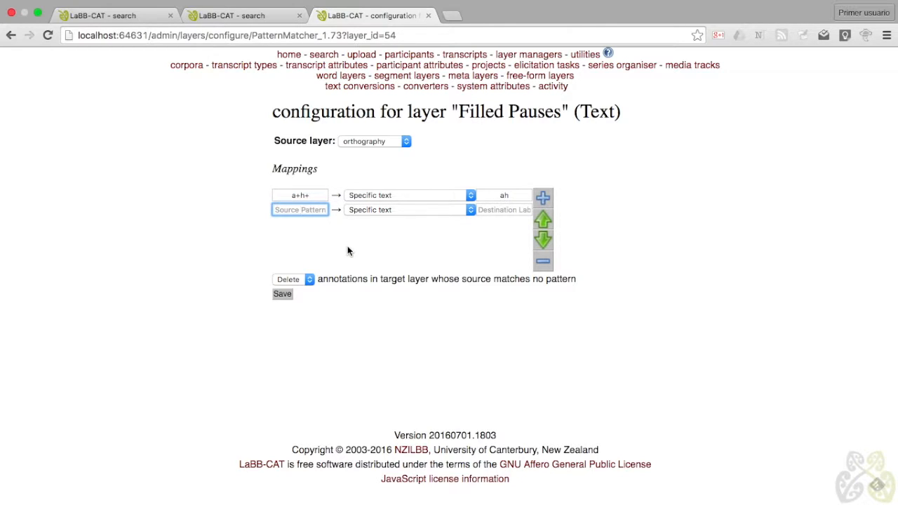
text(mm+)
click(505, 210)
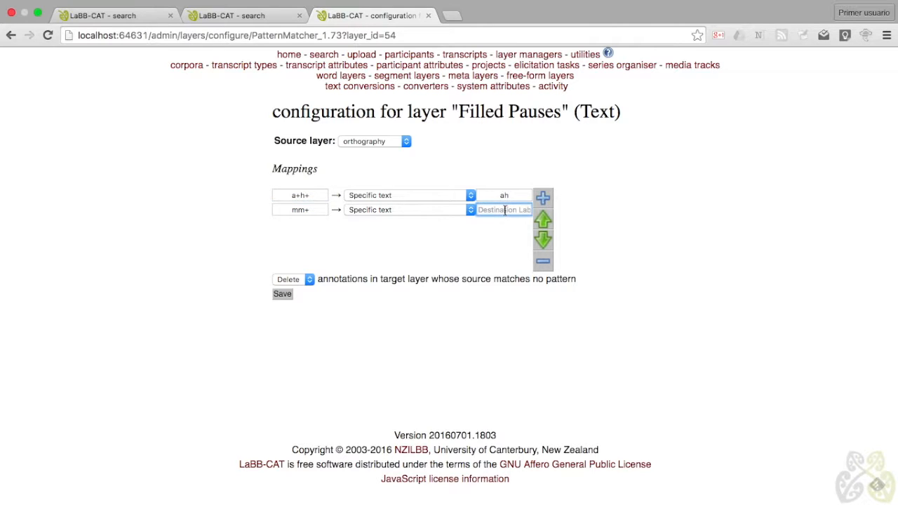
text(mm)
Step: Add a third mapping from "um+" to the specific text "um", and save the configuration to regenerate the layer
click(542, 198)
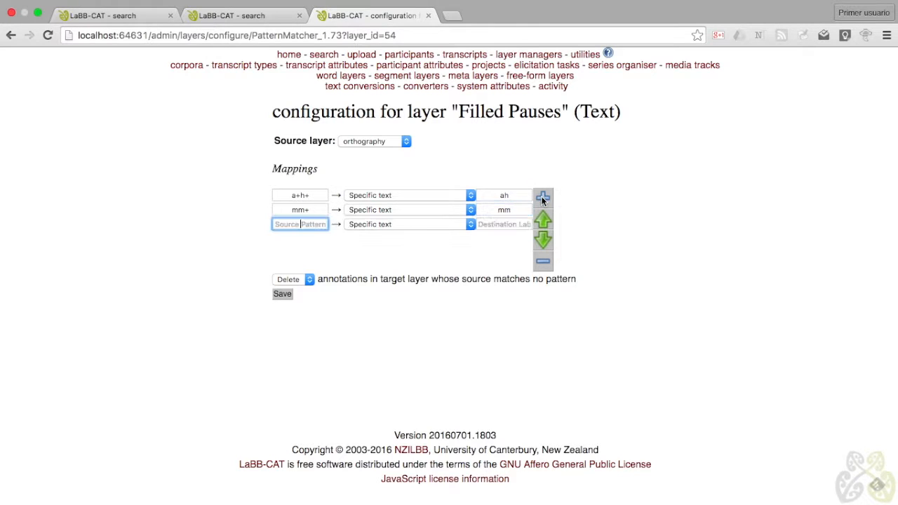
click(298, 225)
text(umm)
text(+)
click(497, 225)
text(um)
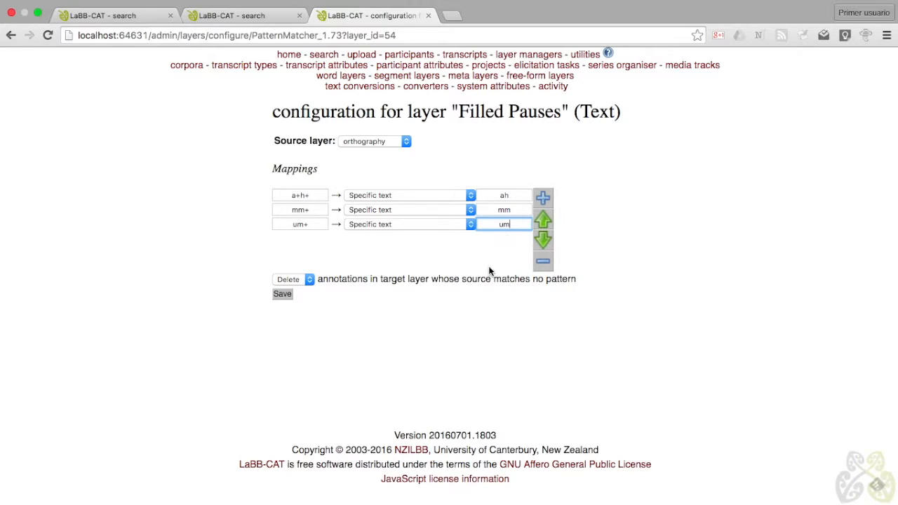
click(284, 294)
click(55, 188)
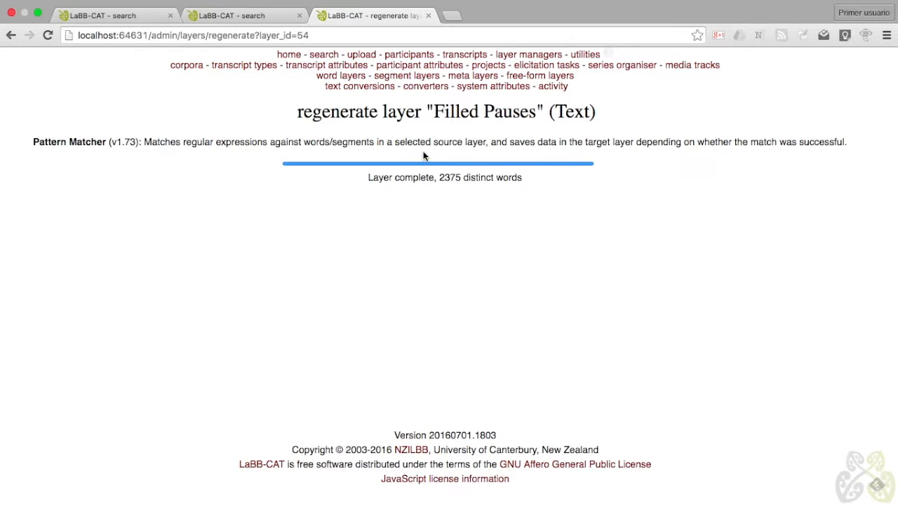
Step: Open the AP511 transcript and show the pause layer of the pauses project instead of the frequency project to examine its annotations
click(466, 56)
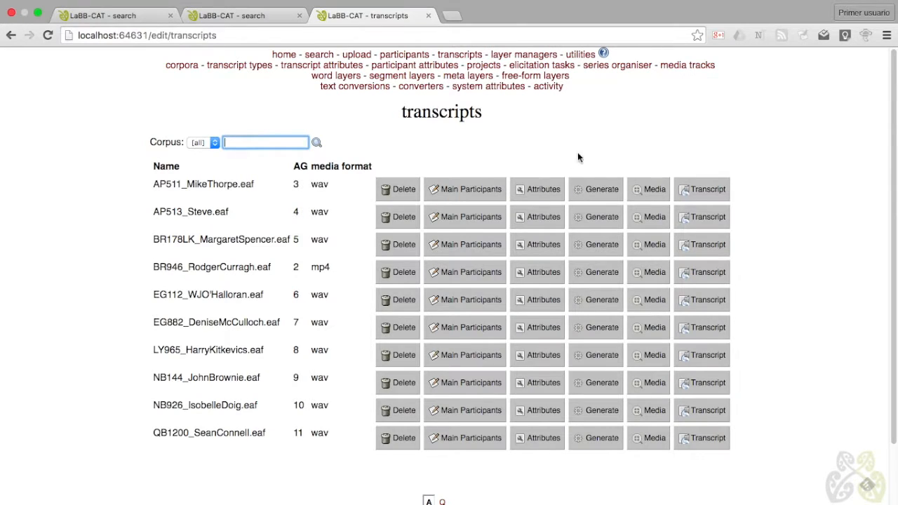
click(700, 188)
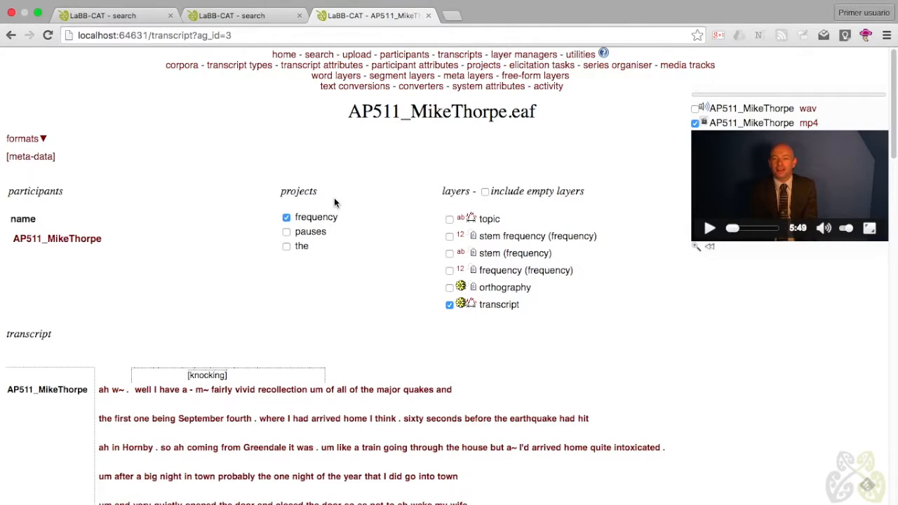
click(286, 218)
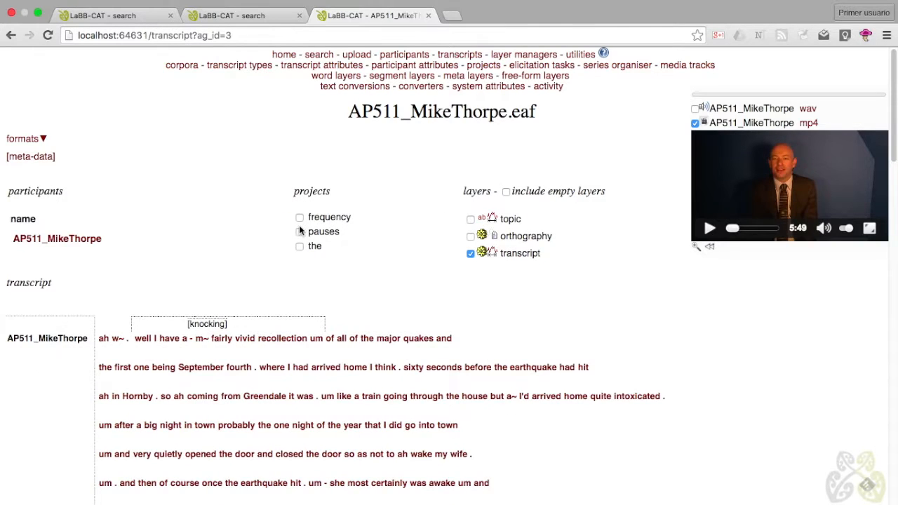
click(301, 233)
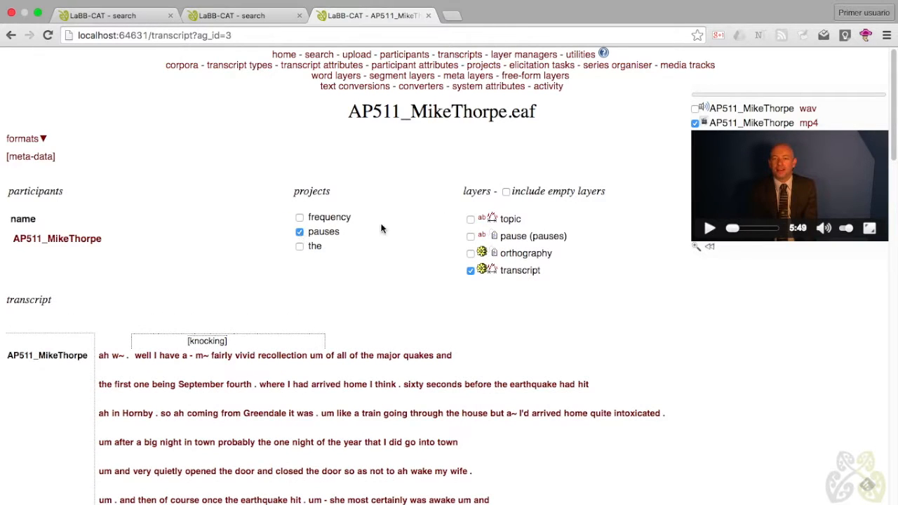
click(470, 237)
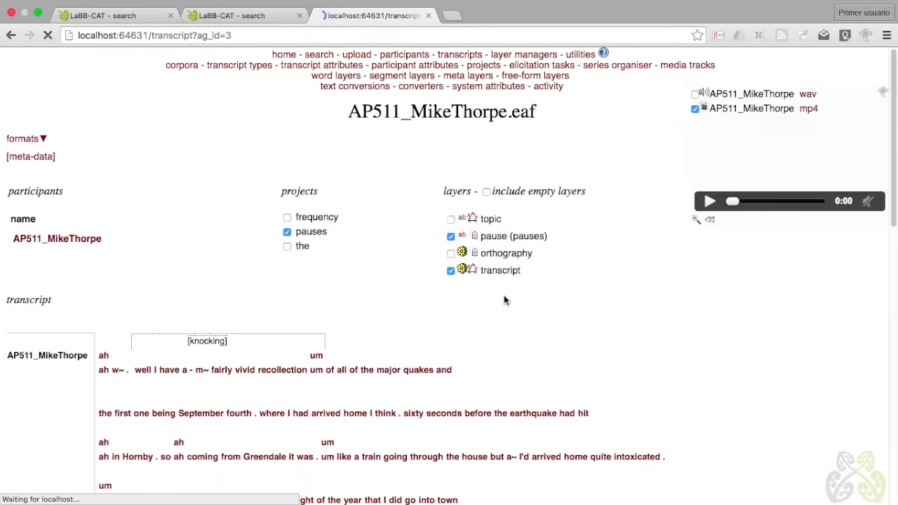
scroll(609, 332, down, 1)
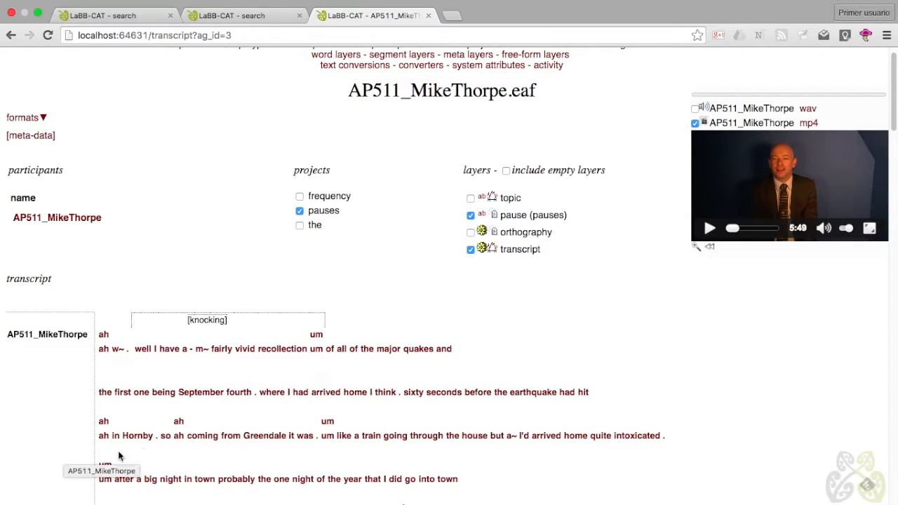
scroll(601, 453, down, 5)
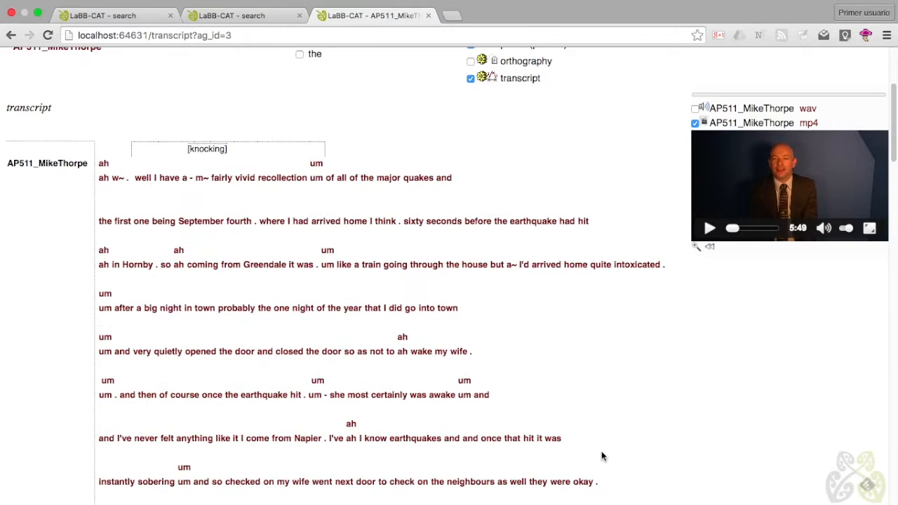
scroll(625, 443, down, 1)
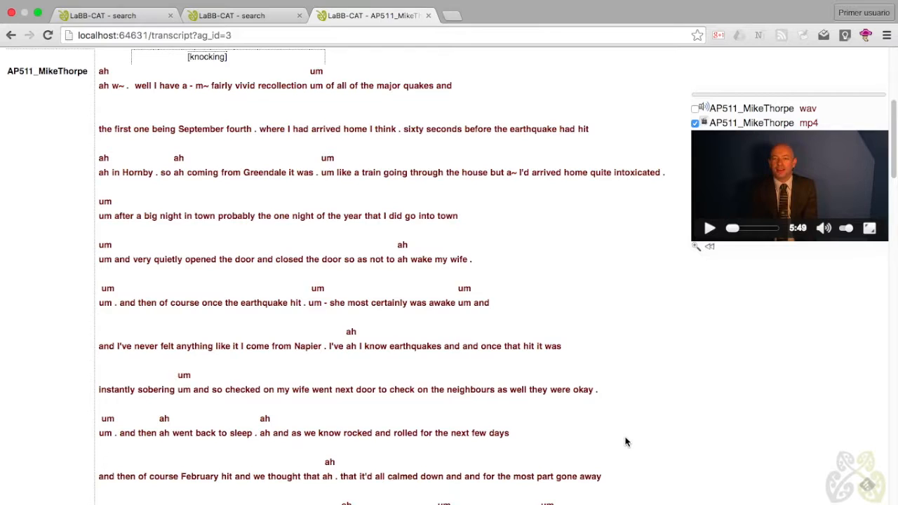
scroll(603, 169, up, 5)
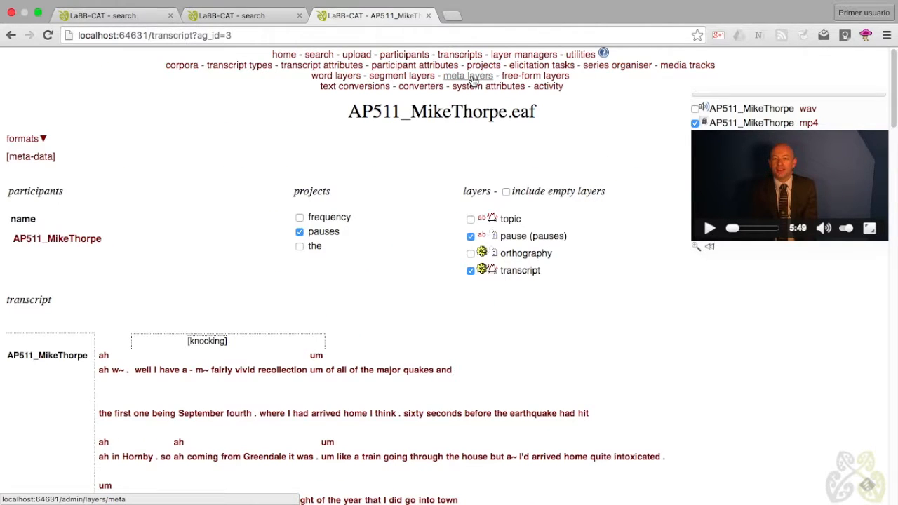
Step: Start a new meta-data layer with the description "Filled Pause Count" and the layer type Number
click(472, 80)
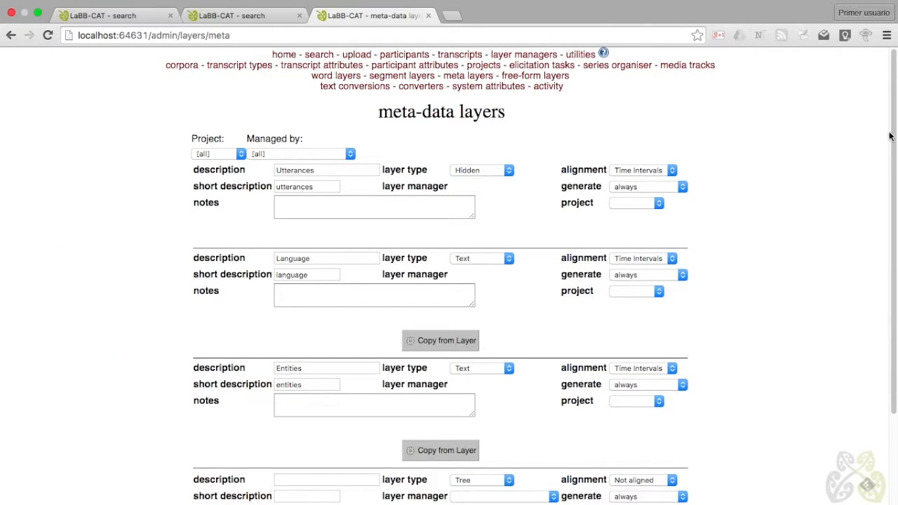
scroll(894, 133, down, 3)
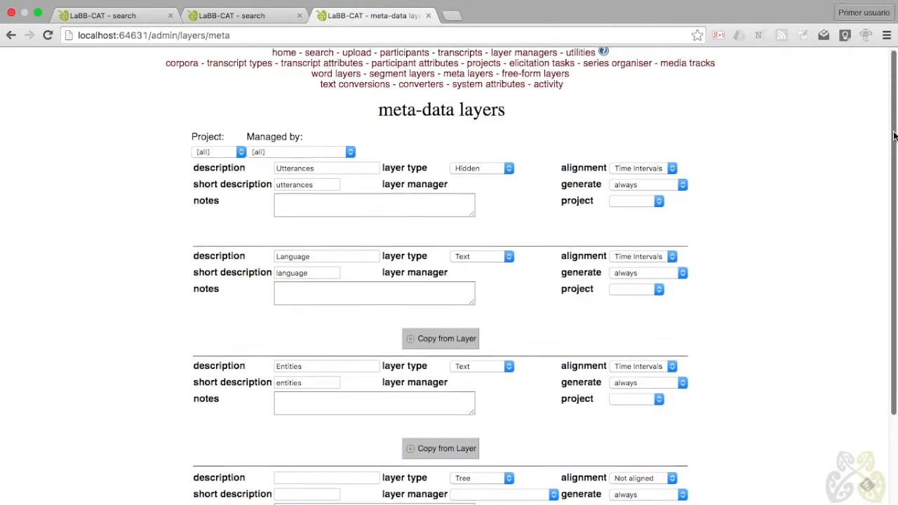
scroll(893, 133, down, 1)
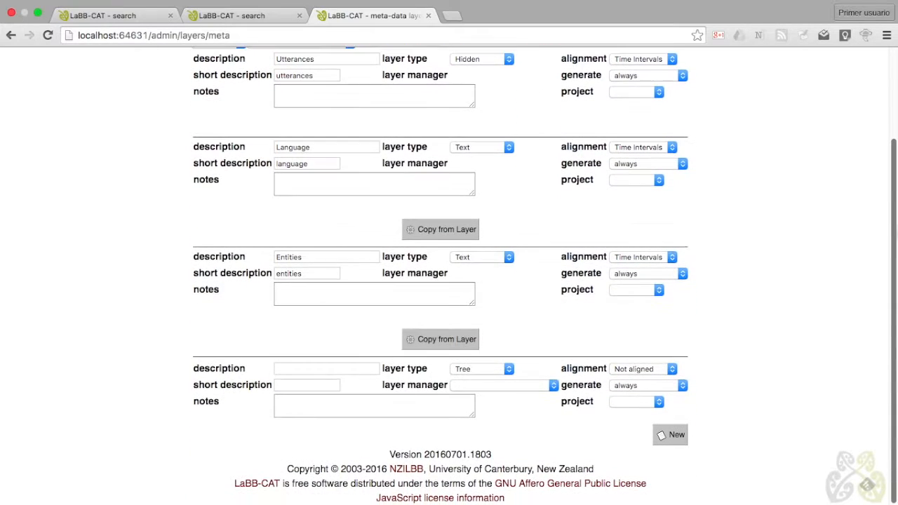
click(326, 369)
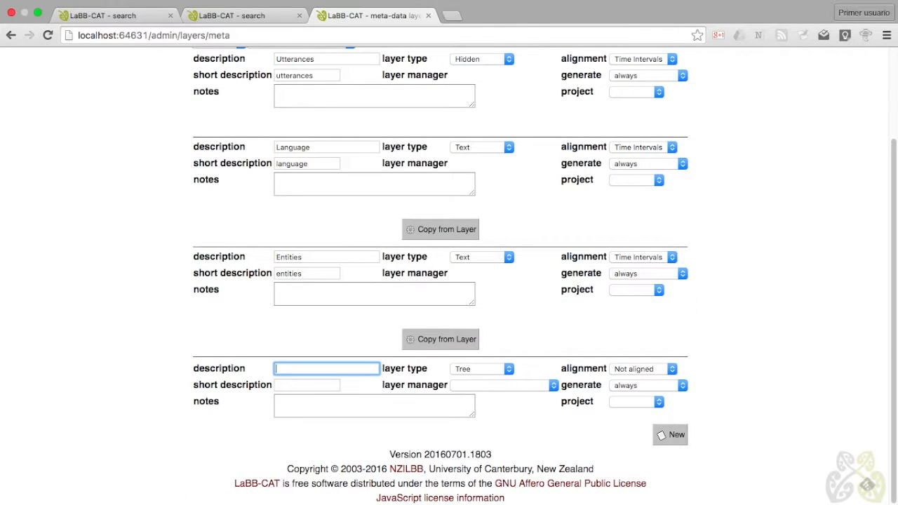
text(Fi)
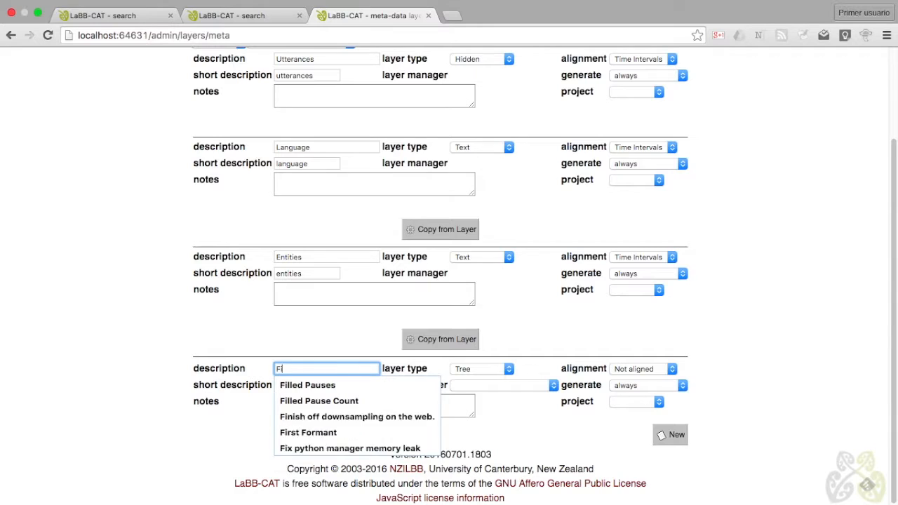
text(lled Pause Count)
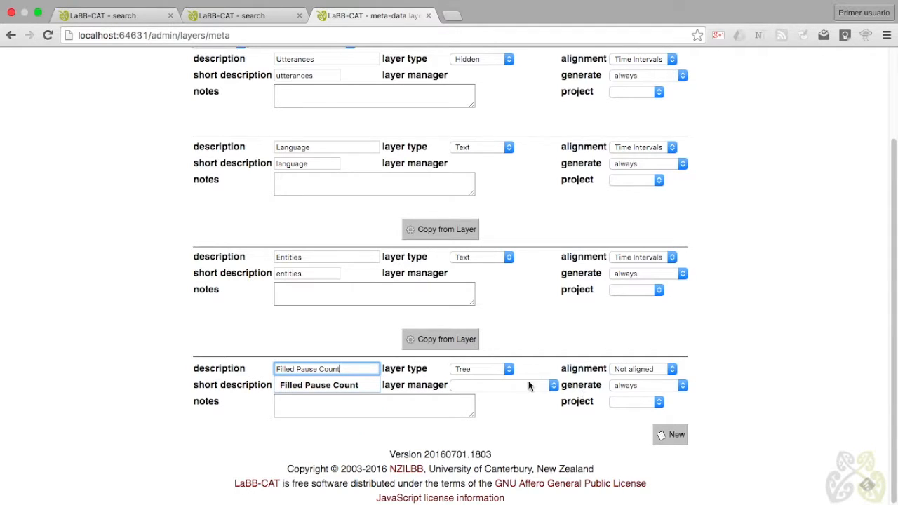
click(504, 369)
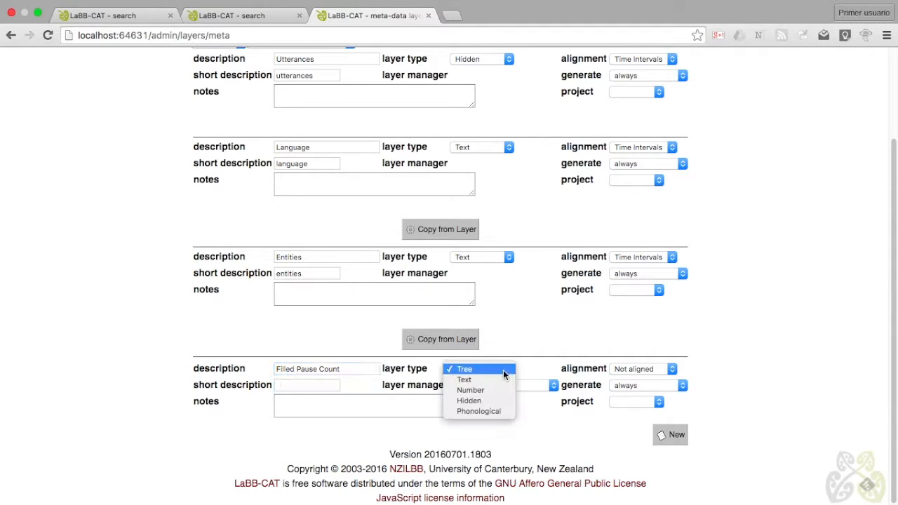
click(479, 388)
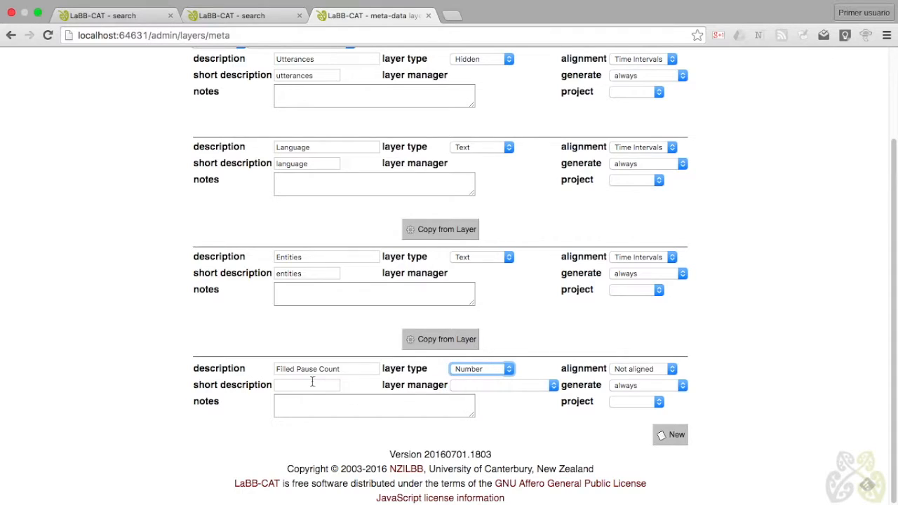
Step: Give the new layer the short description "pause count", the Statistics Layer Manager and the pauses project
click(312, 381)
text(pause count)
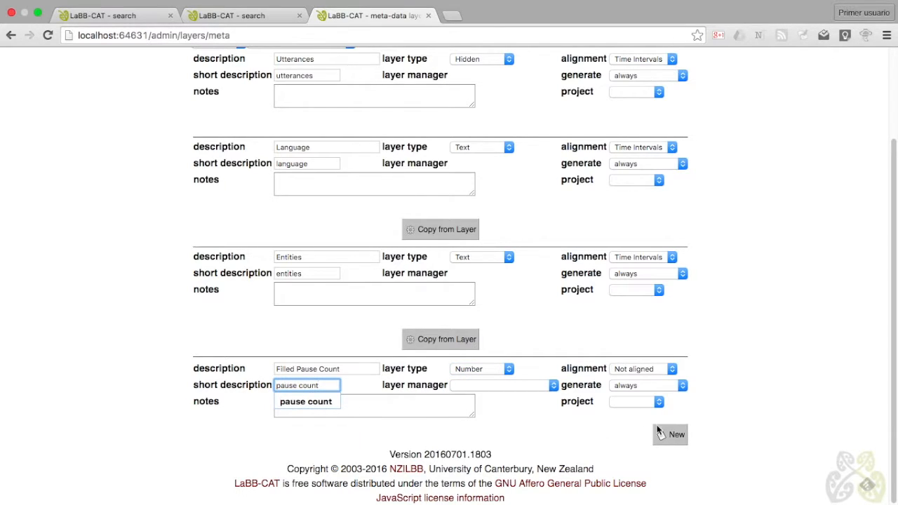
click(552, 387)
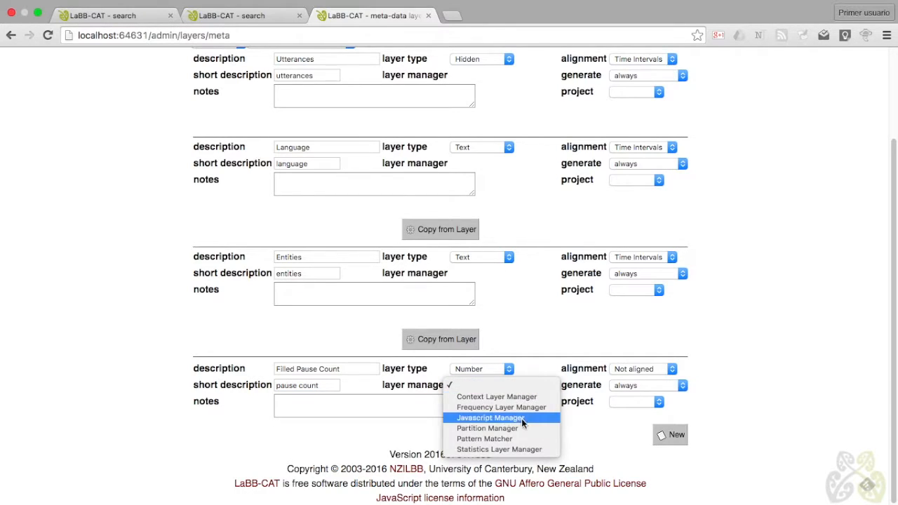
click(516, 449)
click(640, 401)
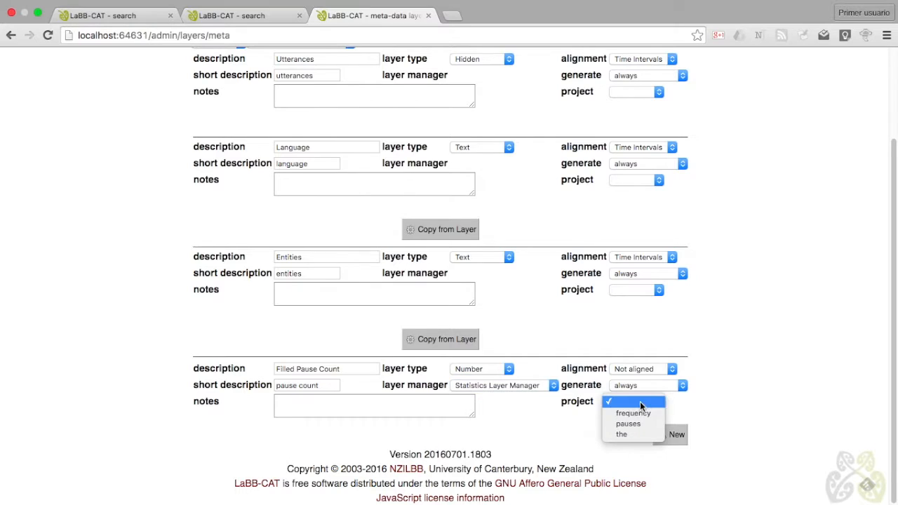
click(629, 424)
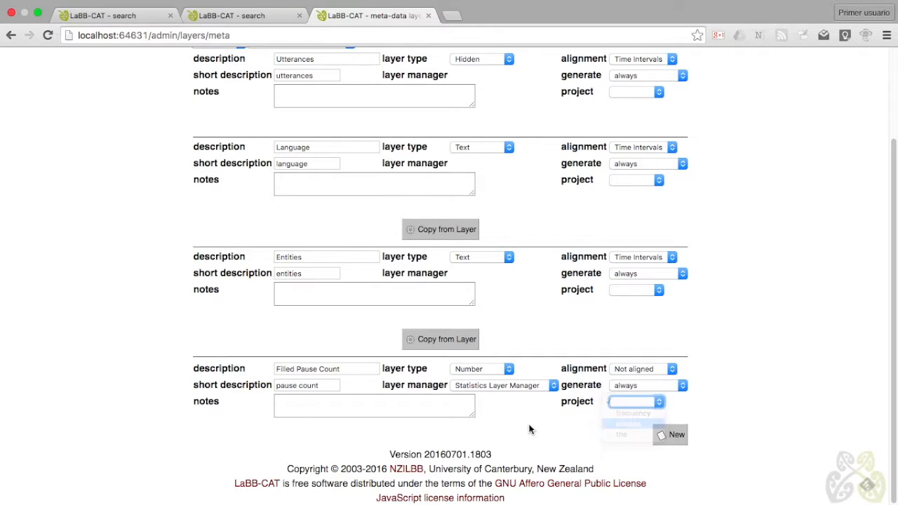
Step: Add the note "Count filled pauses, for utterances and speakers" and create the new meta-data layer
click(423, 405)
text(Count filled pauses)
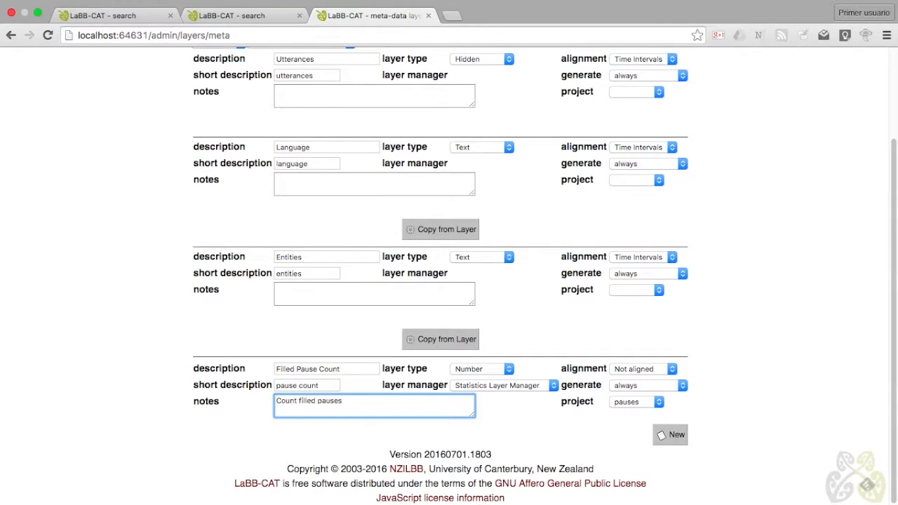
text(, for utterances and speakers)
click(676, 435)
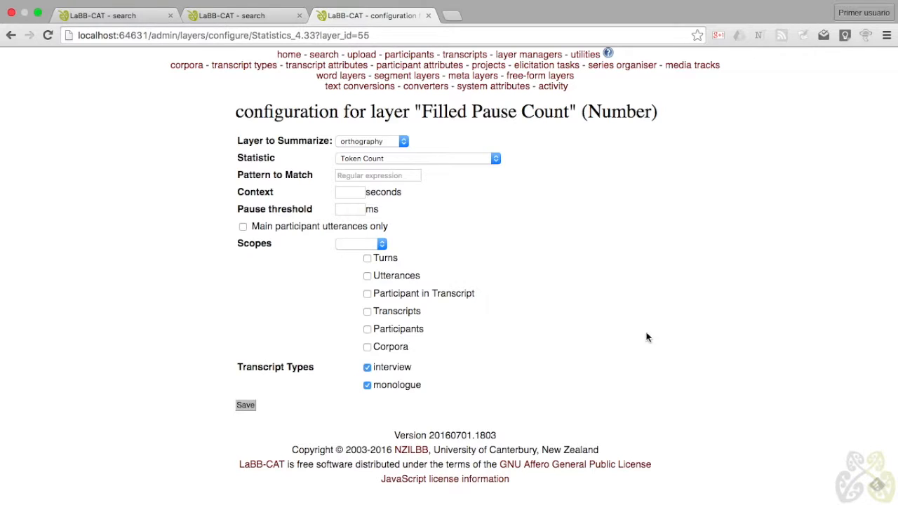
Step: Configure the layer to summarize the pause layer, for main participant utterances only, with the scopes Utterances and Participants
click(379, 142)
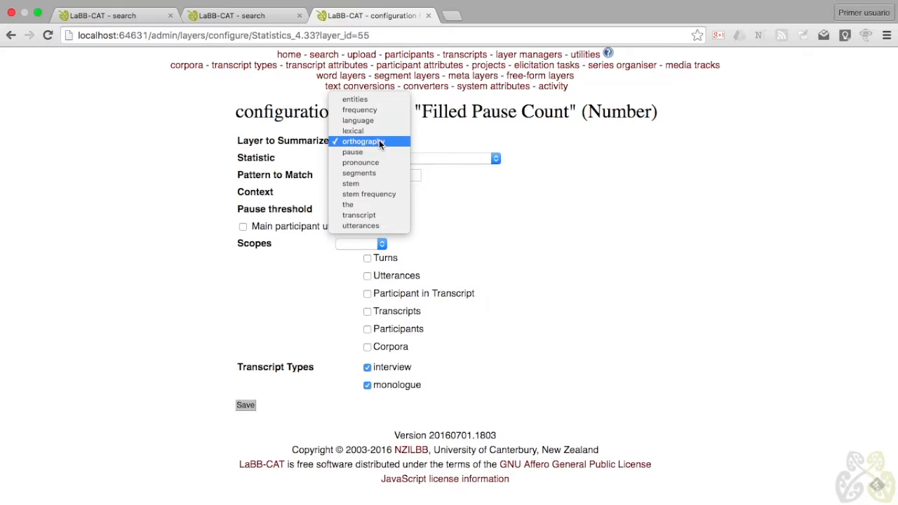
key(Escape)
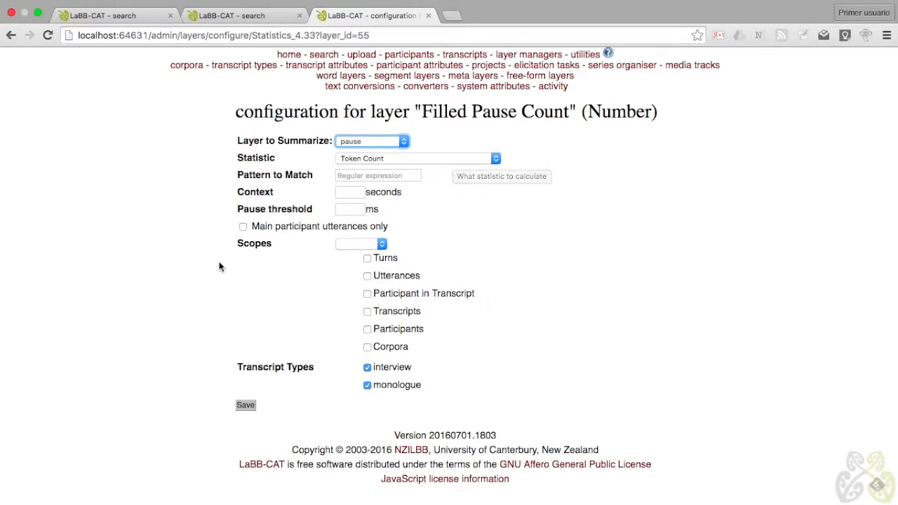
click(243, 226)
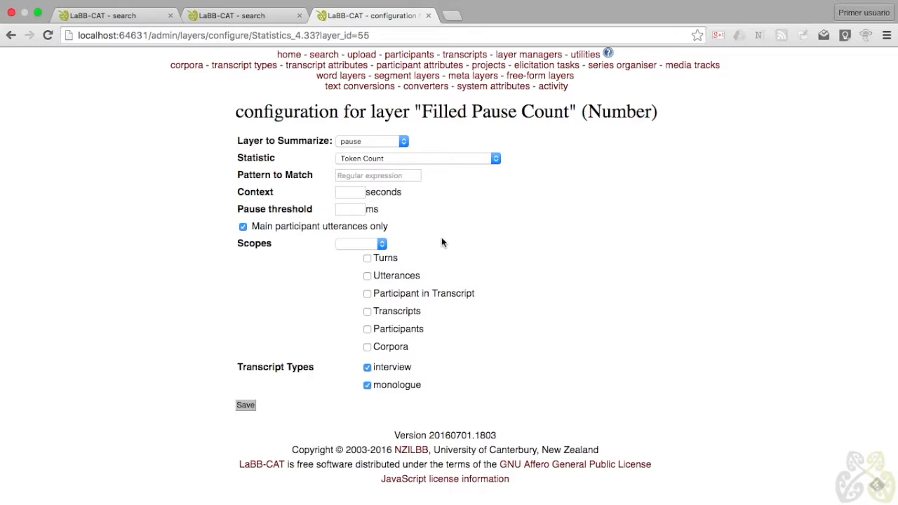
click(367, 278)
click(367, 329)
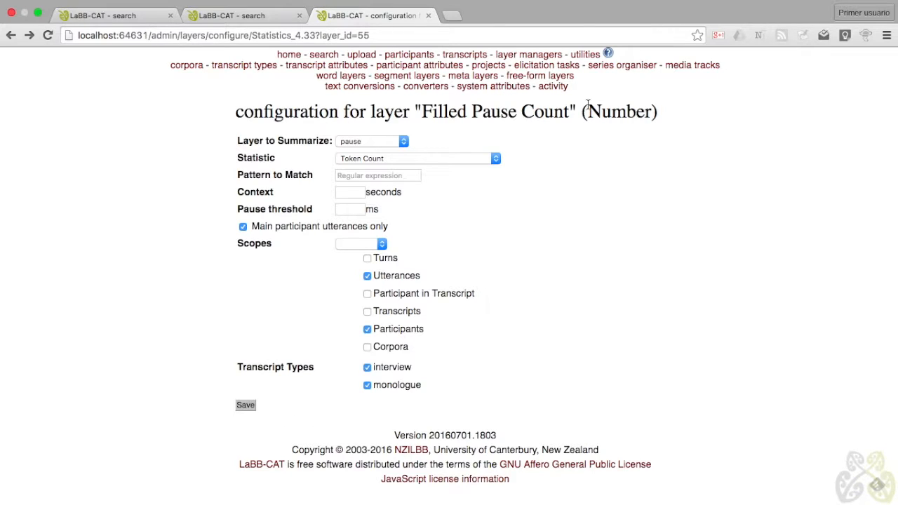
Step: Read the online help on the statistics layer manager's configuration options, then close it
click(608, 52)
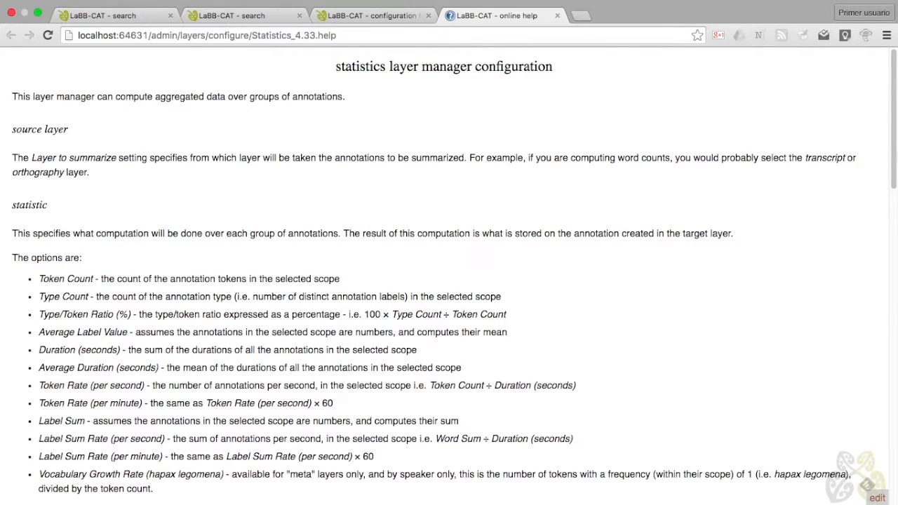
drag(893, 102, 892, 336)
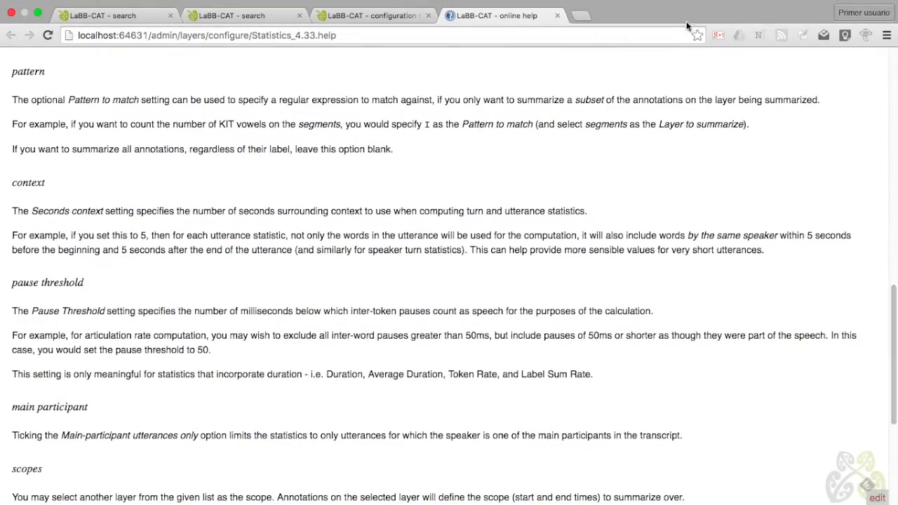
click(558, 16)
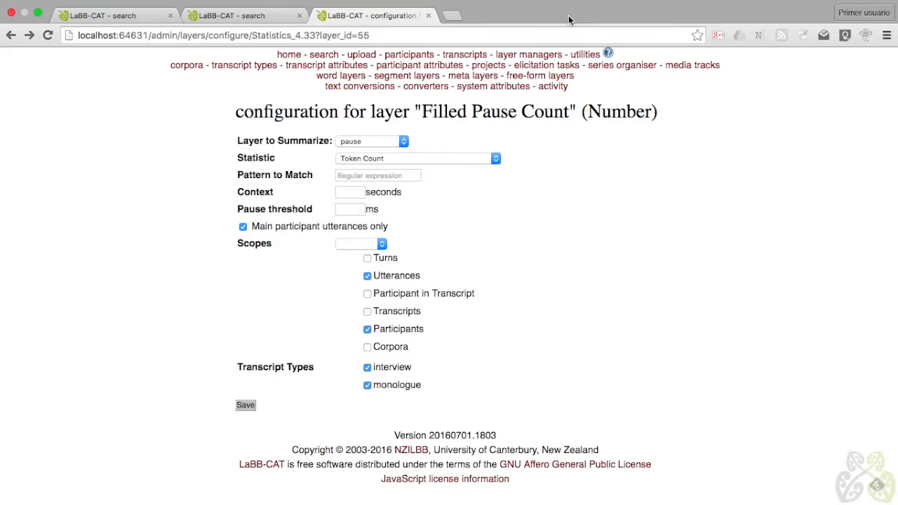
Step: Save the Filled Pause Count configuration and regenerate the layer's data across all transcripts
click(250, 408)
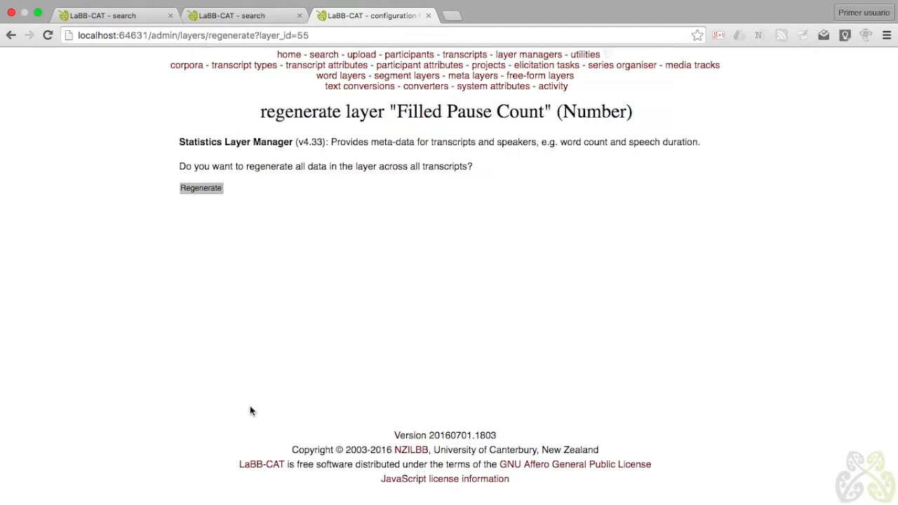
click(201, 190)
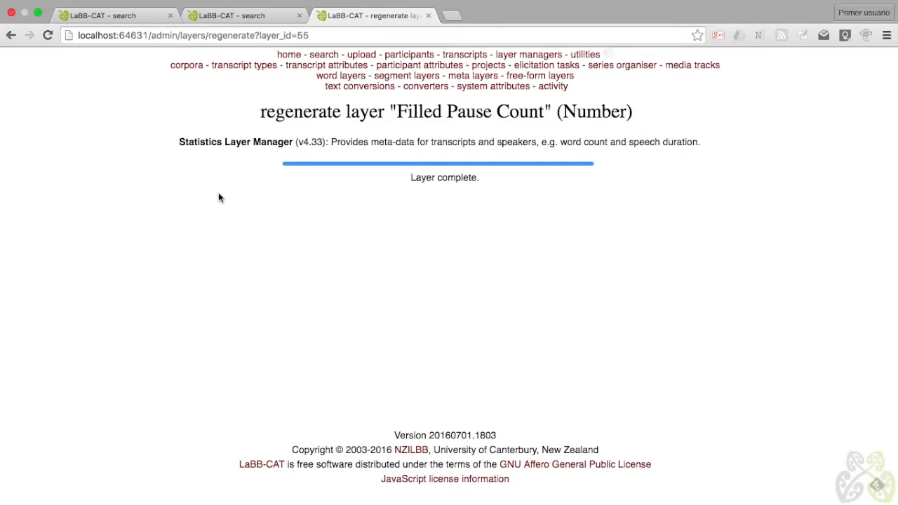
Step: Open the AP511 transcript and show the pause count layer to examine the counts above the utterances
click(472, 57)
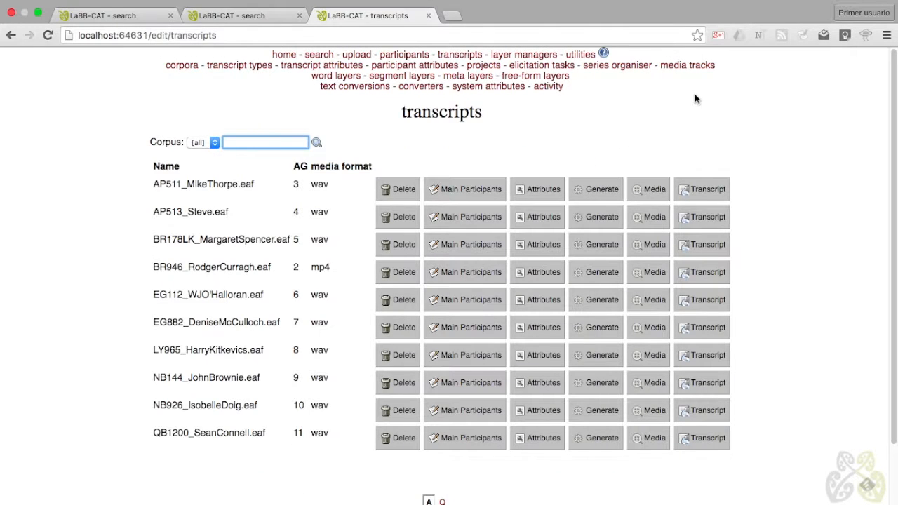
click(706, 191)
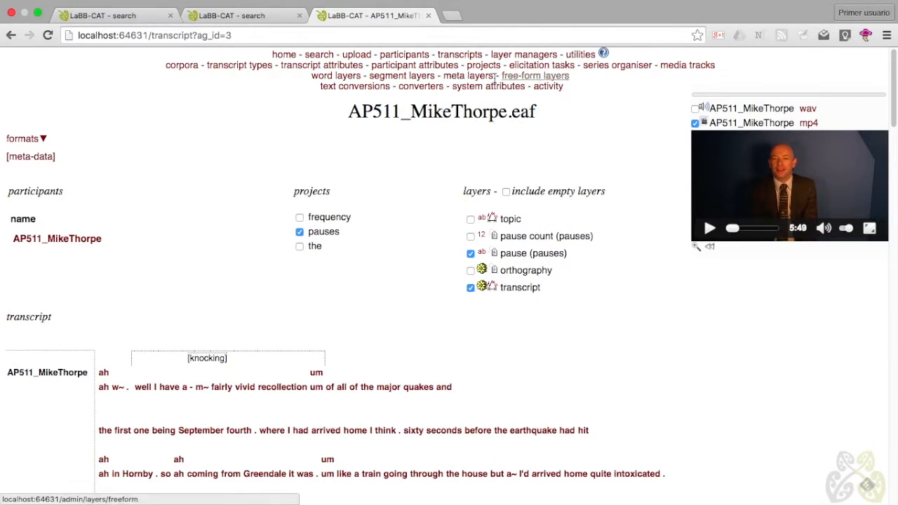
click(471, 237)
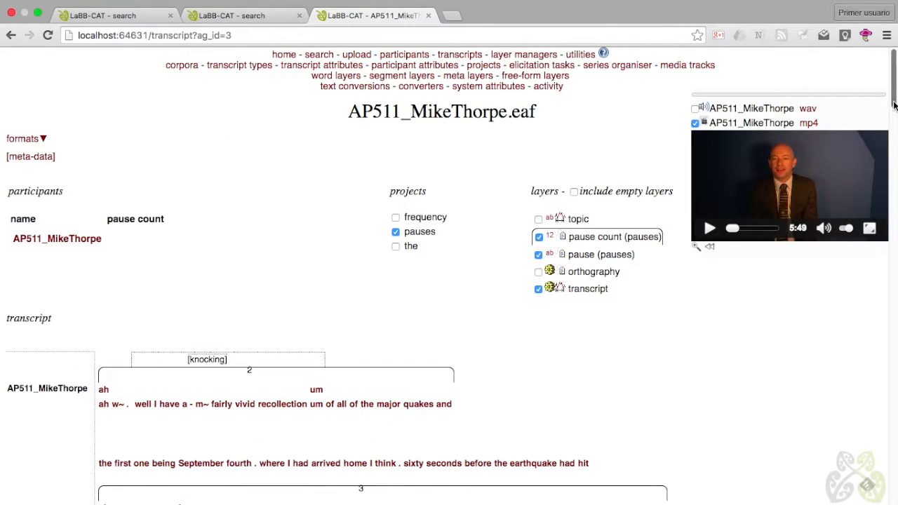
drag(895, 106, 896, 133)
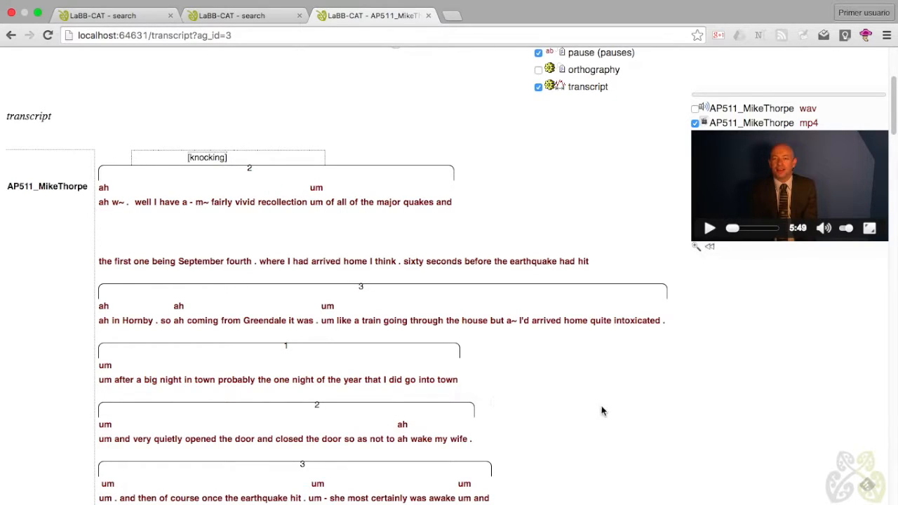
mouse_move(896, 116)
mouse_down()
mouse_move(896, 200)
mouse_move(896, 112)
mouse_up()
scroll(563, 131, up, 5)
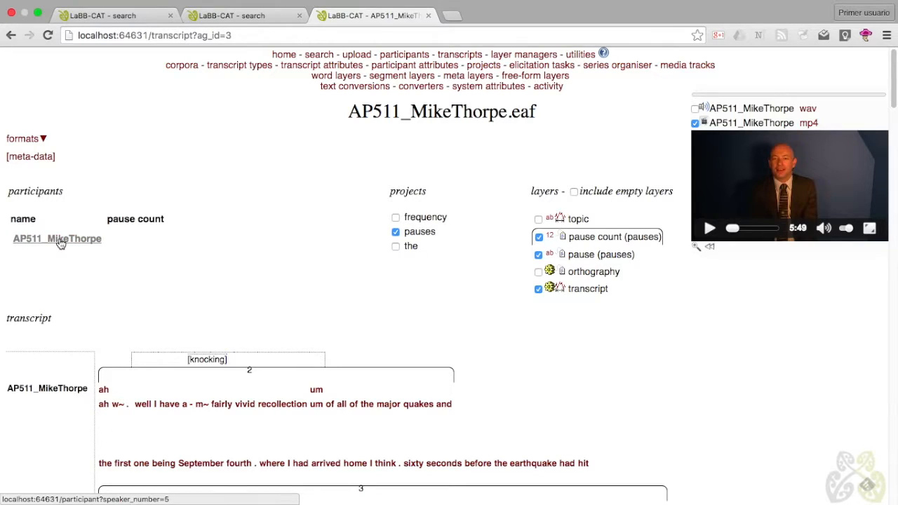
Step: Open the AP511 participant's page from the transcript and expand the layer data to check the participant's pause count
click(60, 240)
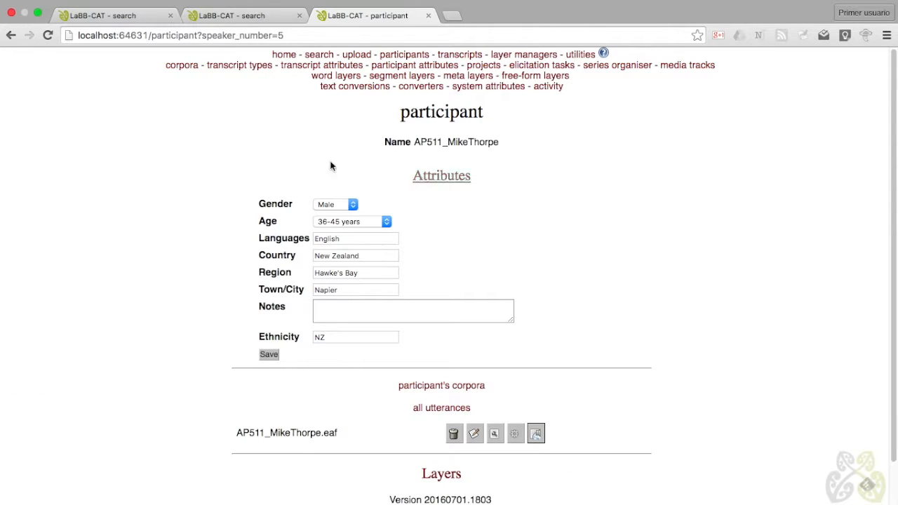
scroll(601, 181, down, 2)
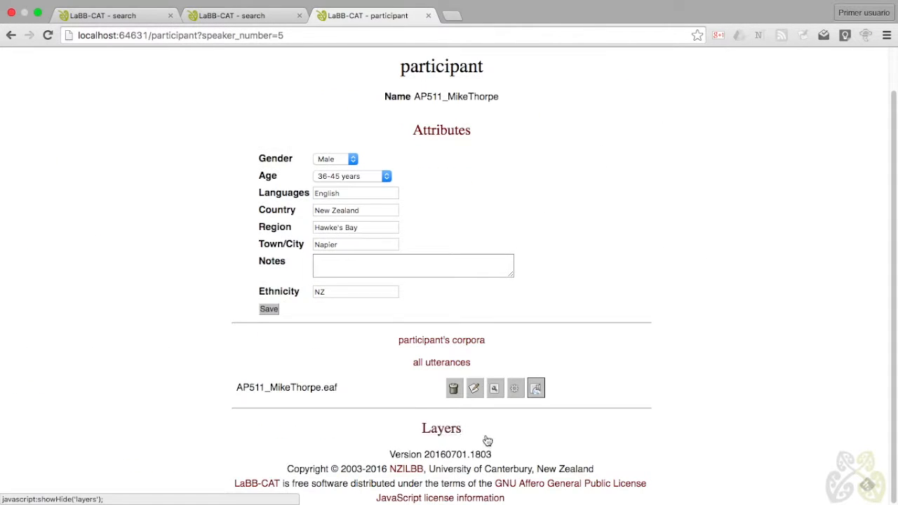
click(444, 434)
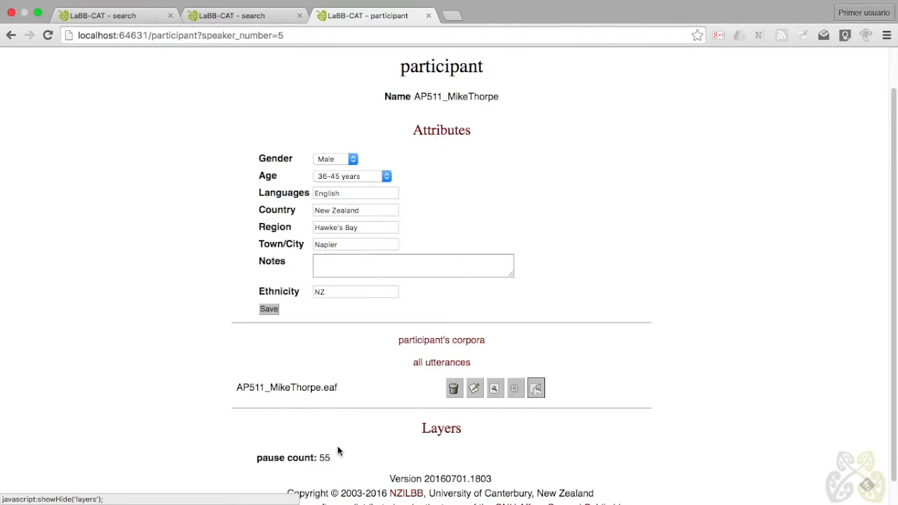
scroll(337, 453, down, 1)
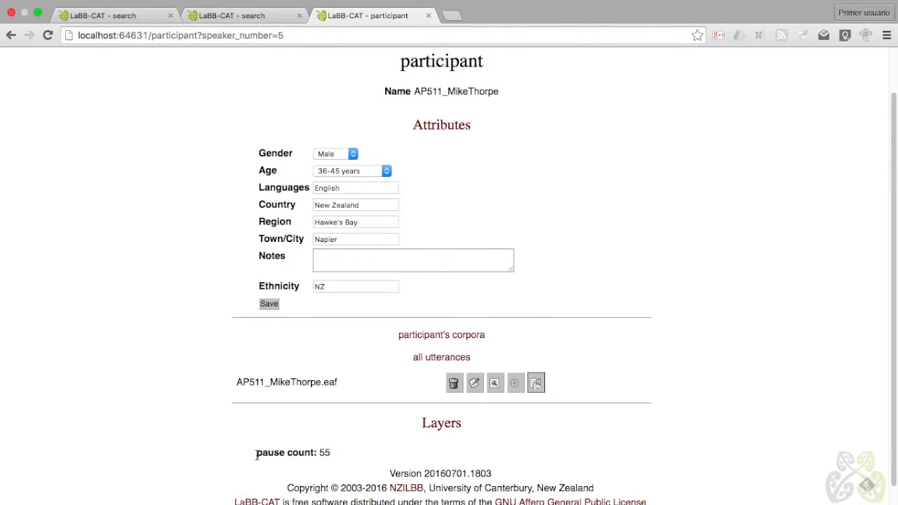
drag(321, 453, 328, 455)
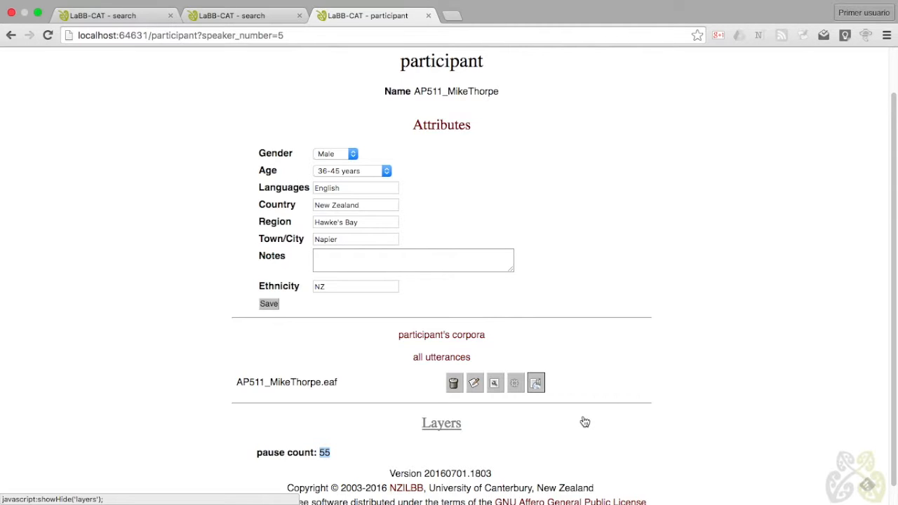
Step: Start a new layered search with everyone in the participant list selected
scroll(503, 422, up, 2)
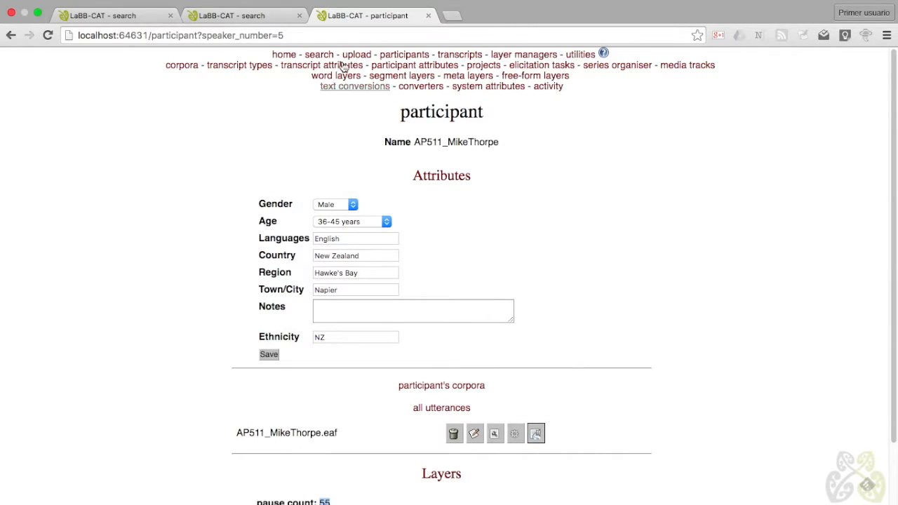
click(320, 55)
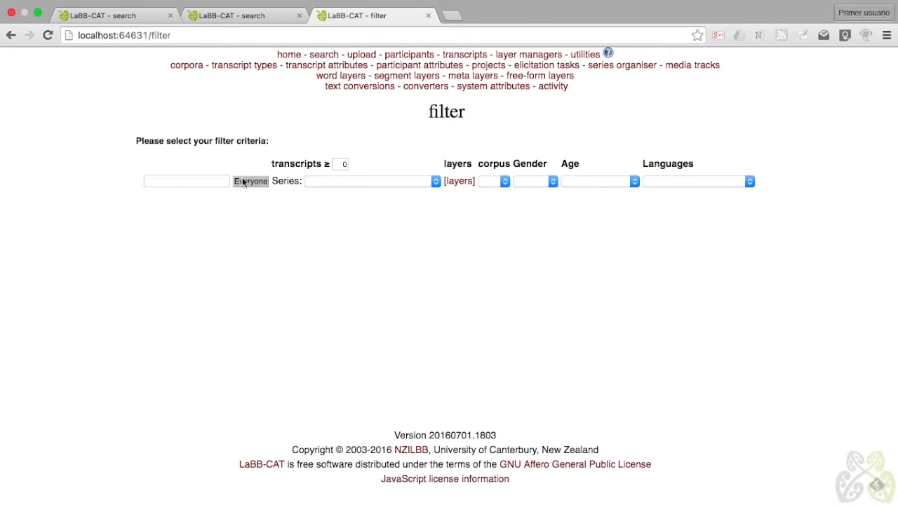
click(243, 182)
scroll(153, 435, down, 5)
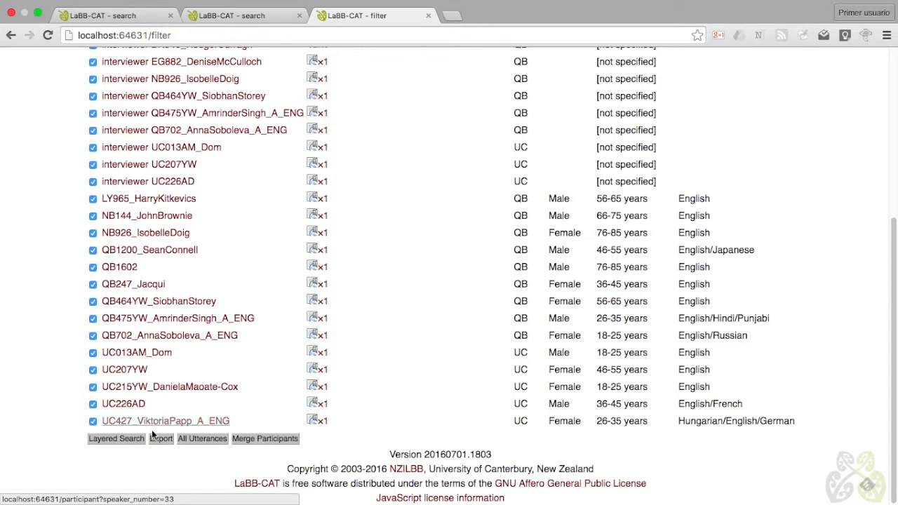
click(126, 438)
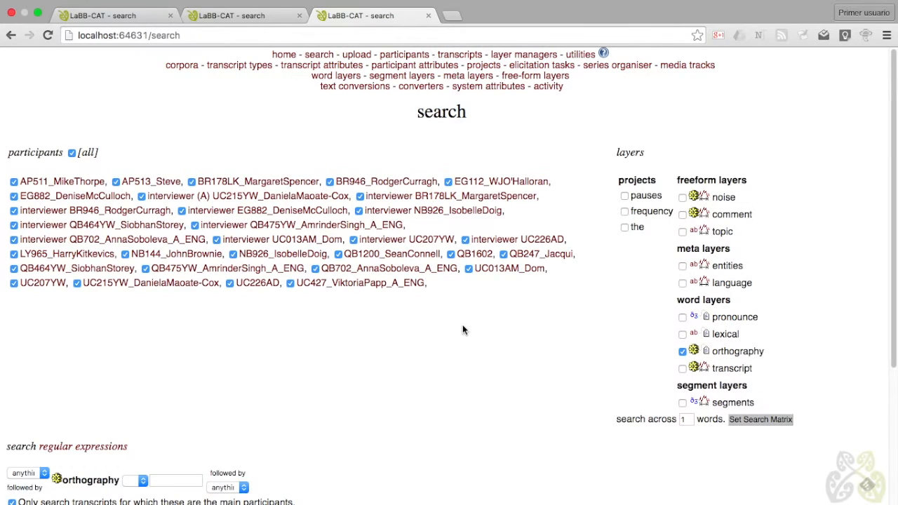
Step: Set a search matrix with the pauses project's pause layer plus orthography, and search for pauses matching the pattern .*
click(625, 196)
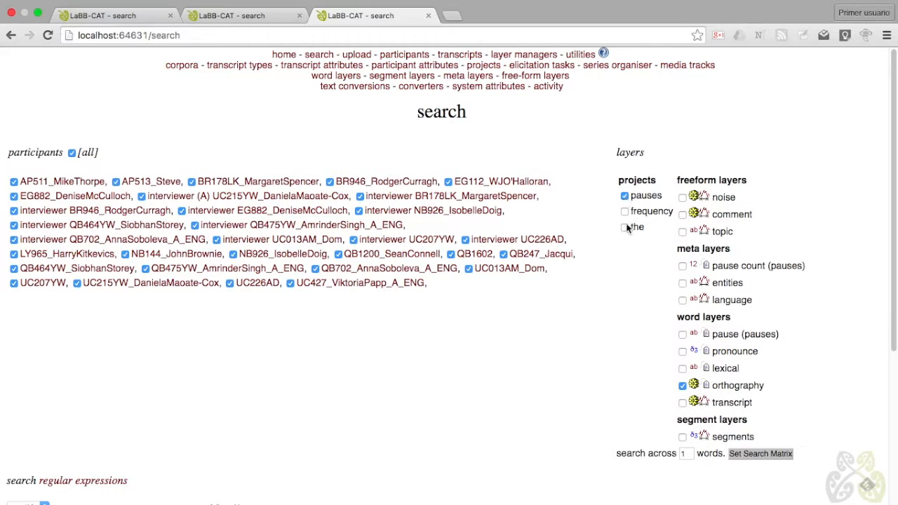
click(683, 284)
click(682, 334)
click(780, 455)
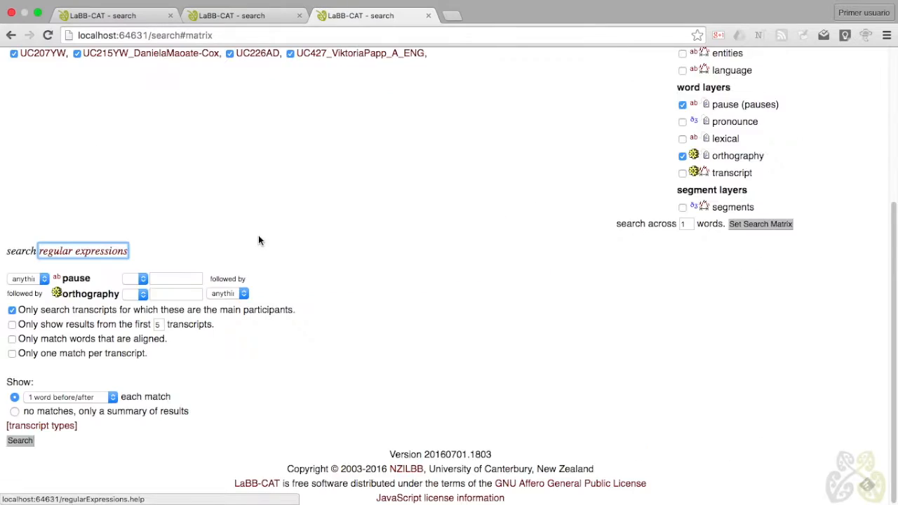
click(174, 279)
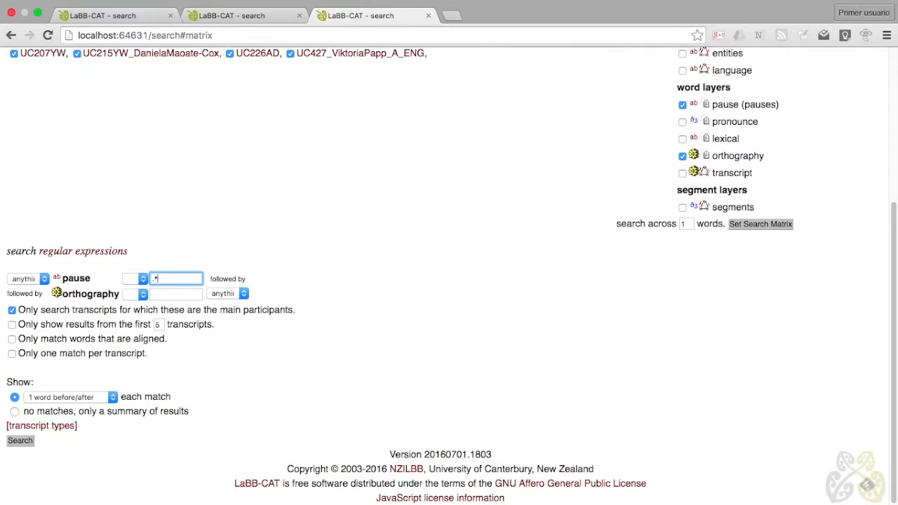
click(18, 441)
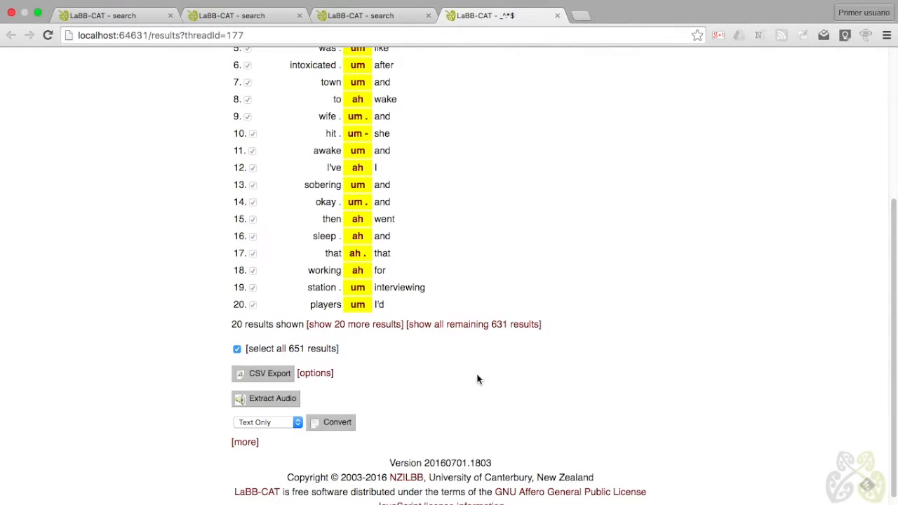
Step: Include the pause count meta-data layer in the CSV export fields and save all results to the Desktop as results_.csv
click(317, 373)
scroll(662, 379, down, 5)
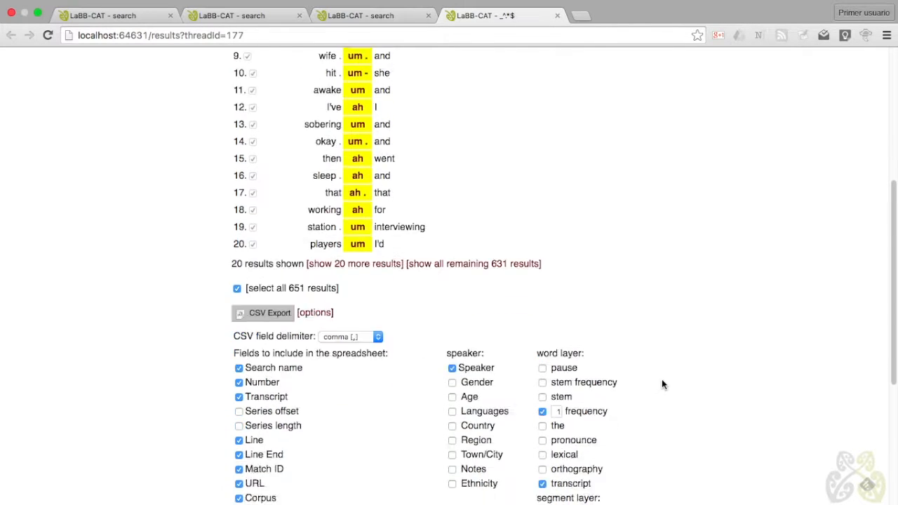
scroll(709, 379, down, 2)
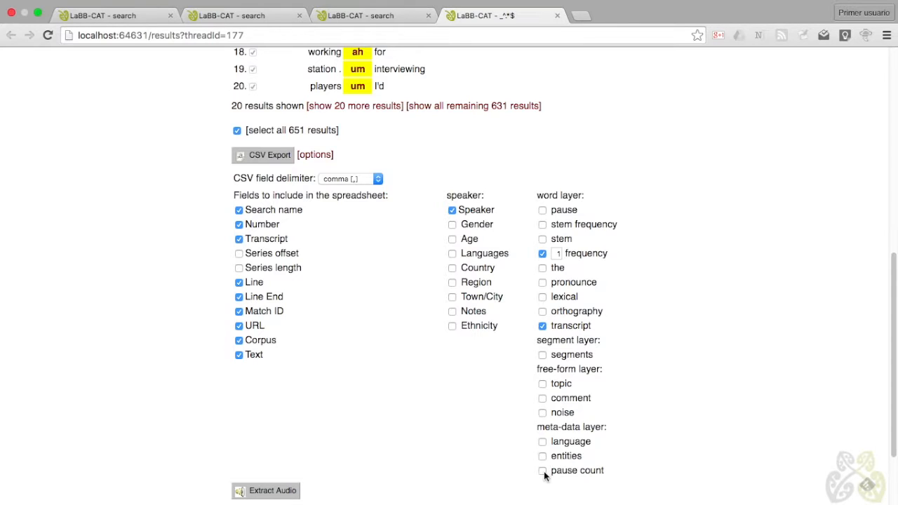
click(542, 471)
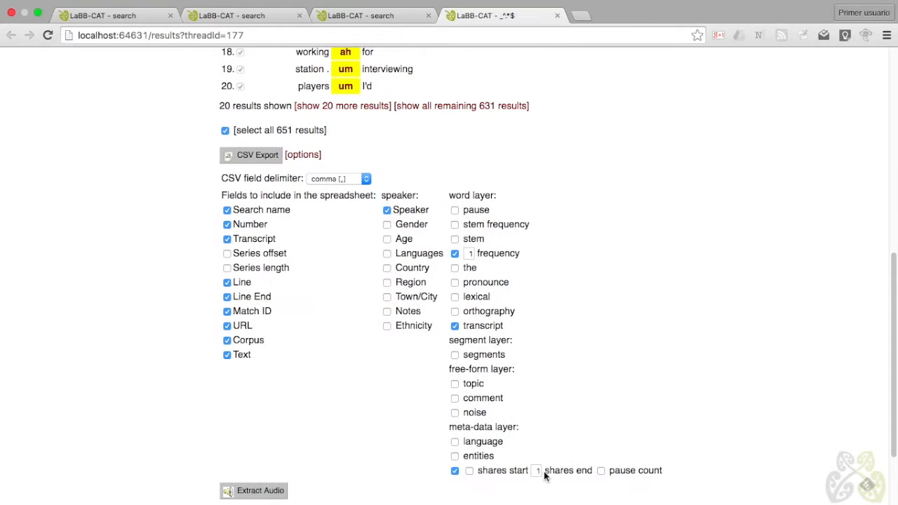
click(268, 157)
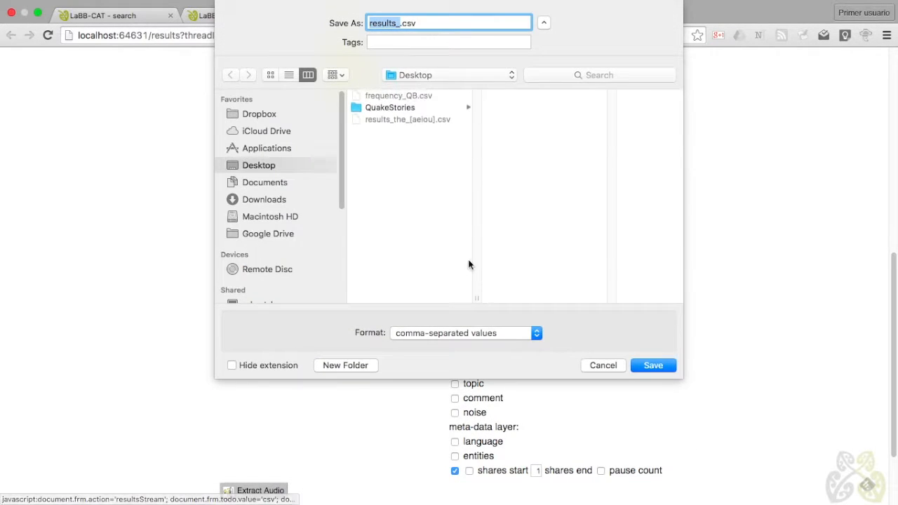
click(660, 365)
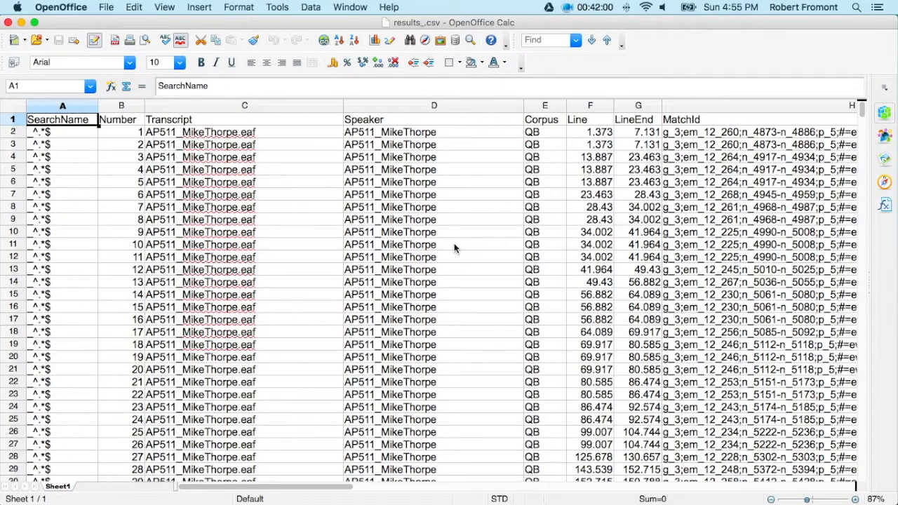
Step: In OpenOffice Calc, examine the results_.csv pause count columns for speaker, speaker in transcript, transcript, and the plain pause count
drag(295, 489, 523, 496)
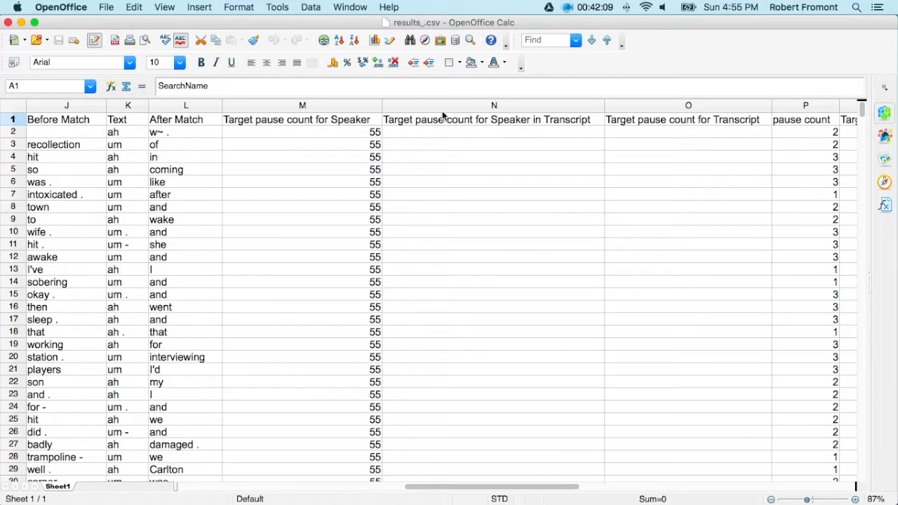
click(267, 123)
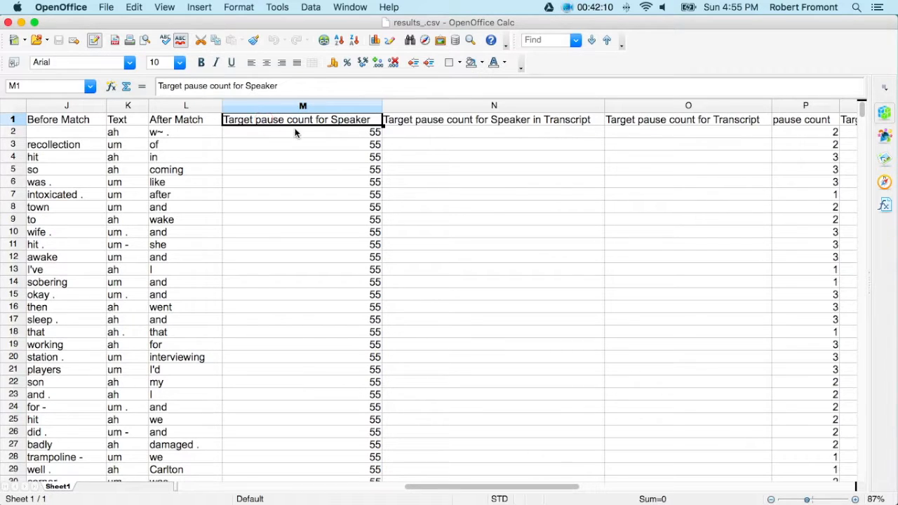
click(296, 133)
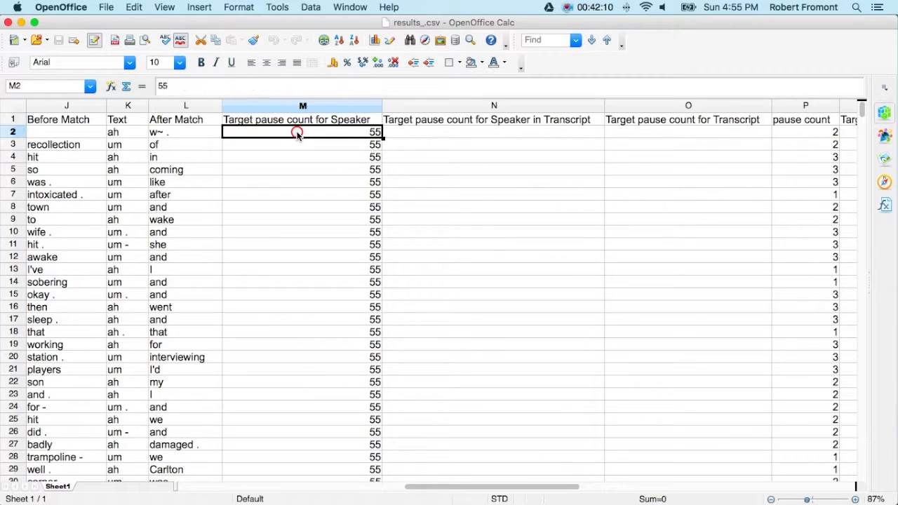
click(477, 123)
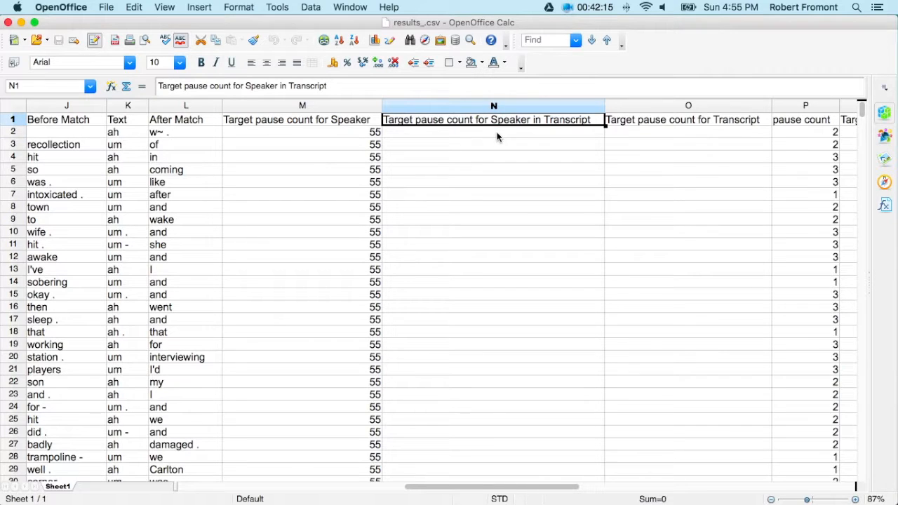
click(687, 121)
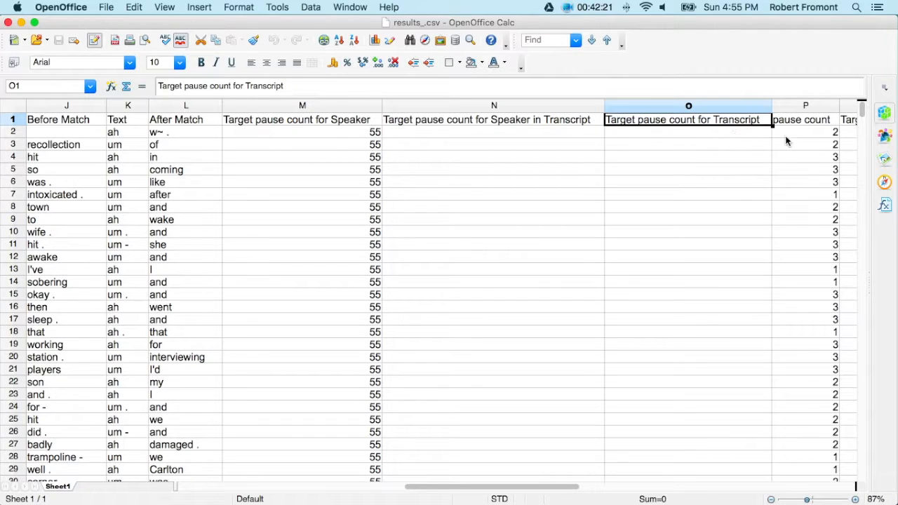
click(801, 122)
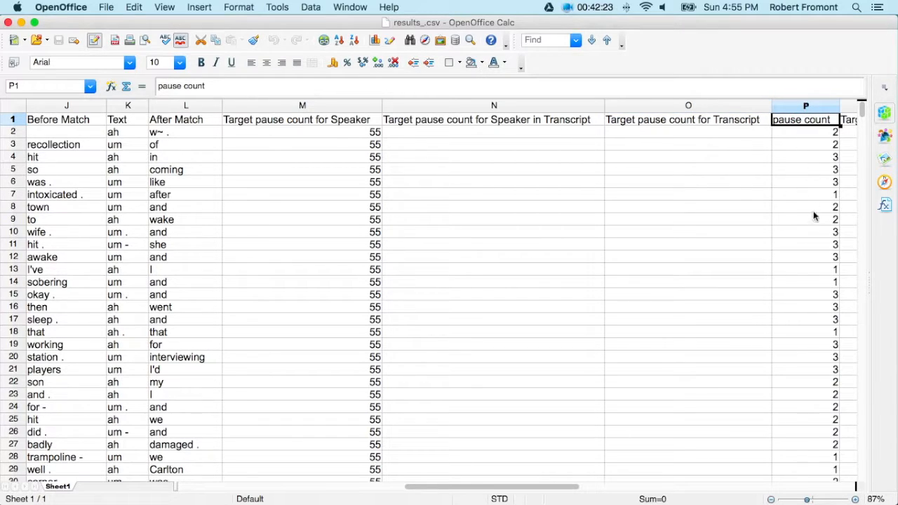